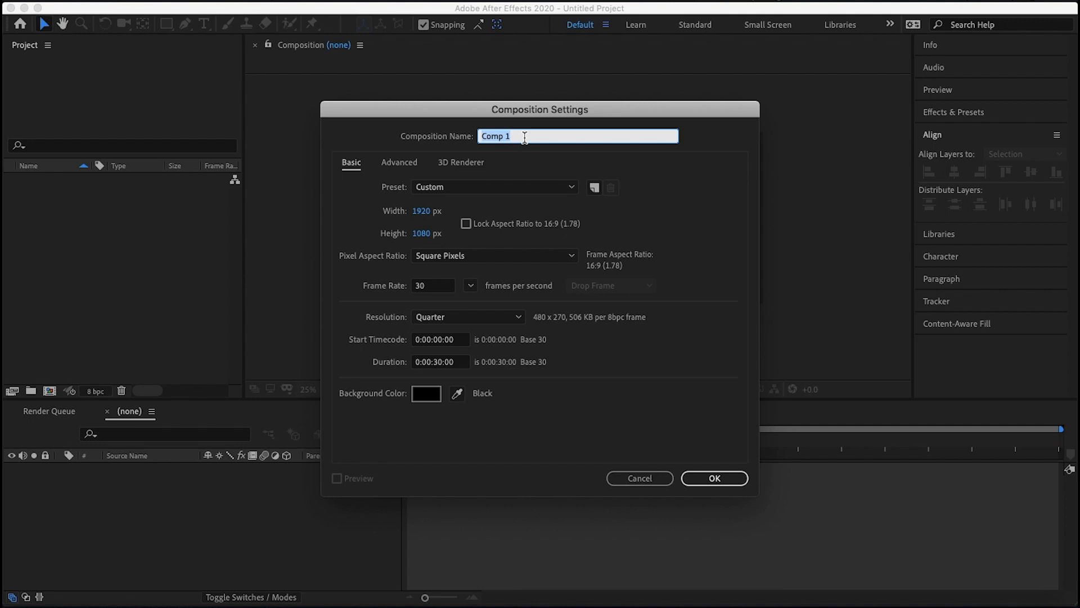
Name the new composition "main comp" and create it
{"action": "type", "text": "main comp"}
{"action": "left_click", "coordinate": [733, 480]}
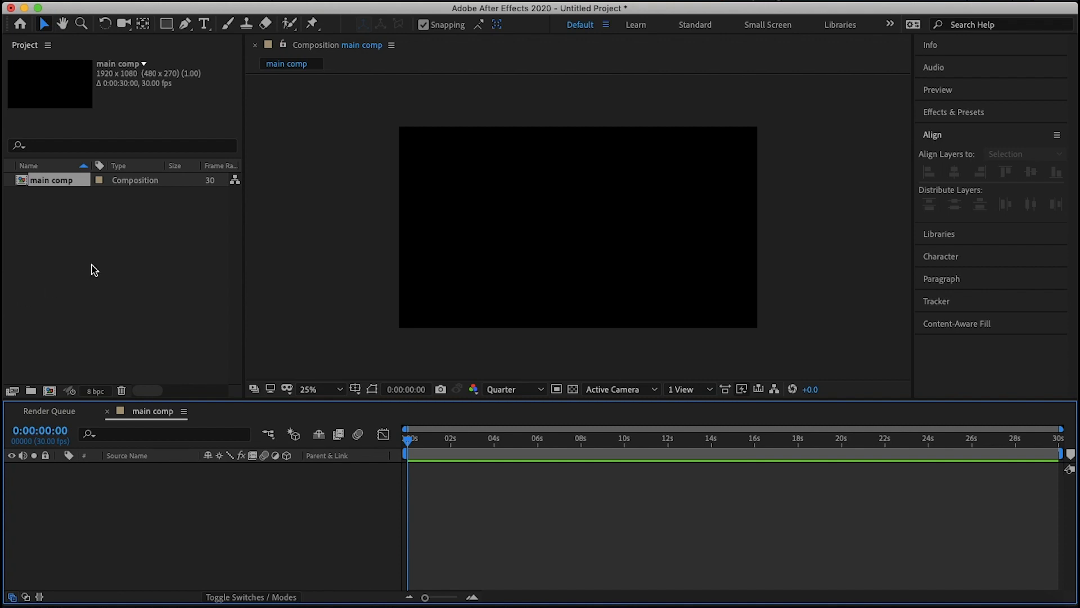
{"action": "left_click", "coordinate": [95, 270]}
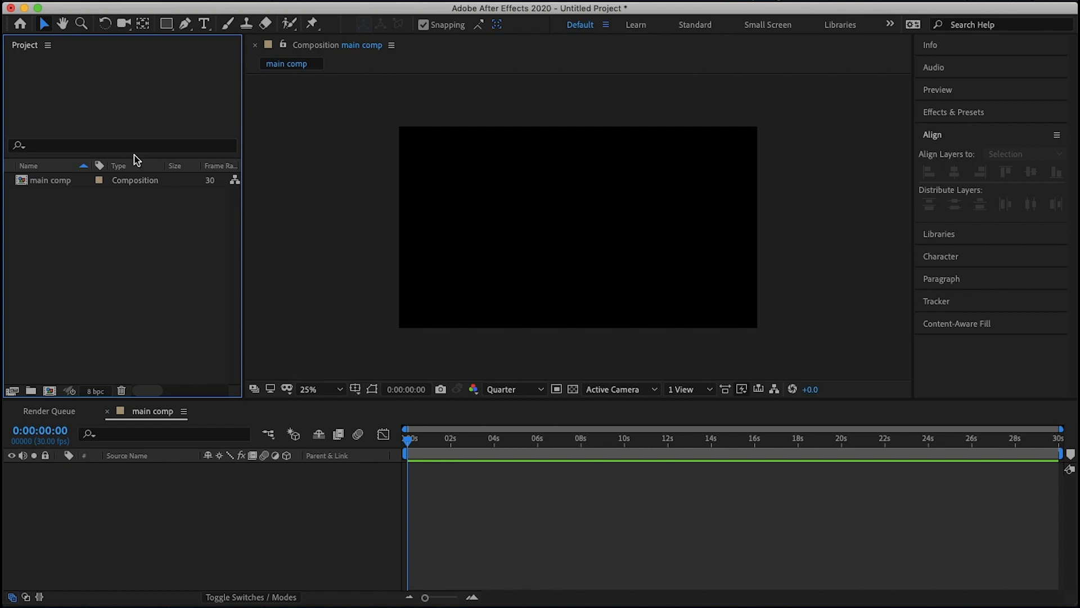
{"action": "left_click", "coordinate": [278, 2]}
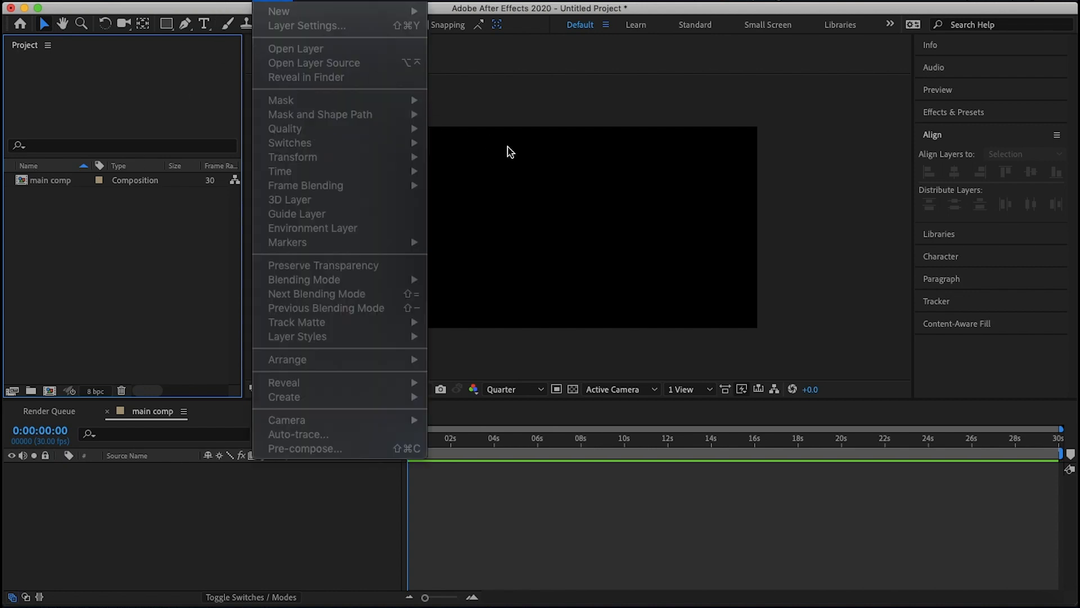
{"action": "left_click", "coordinate": [507, 147]}
{"action": "left_click", "coordinate": [270, 2]}
{"action": "double_click", "coordinate": [66, 180]}
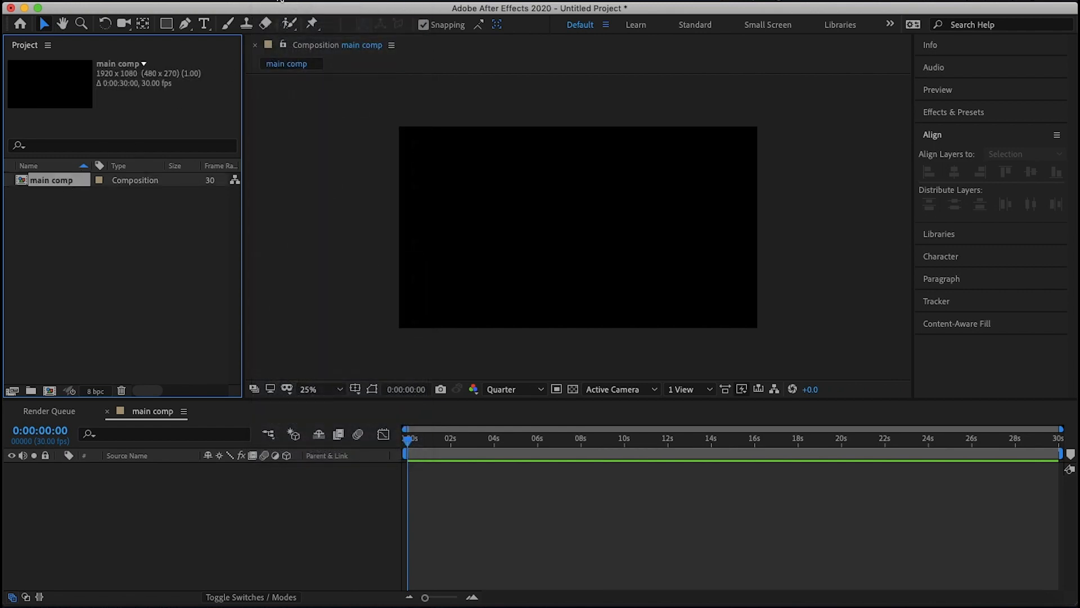
{"action": "left_click", "coordinate": [280, 2]}
Start a new solid layer in main comp and set its color to a deep blue
{"action": "left_click", "coordinate": [155, 547]}
{"action": "left_click", "coordinate": [163, 514]}
{"action": "left_click", "coordinate": [272, 2]}
{"action": "mouse_move", "coordinate": [282, 11]}
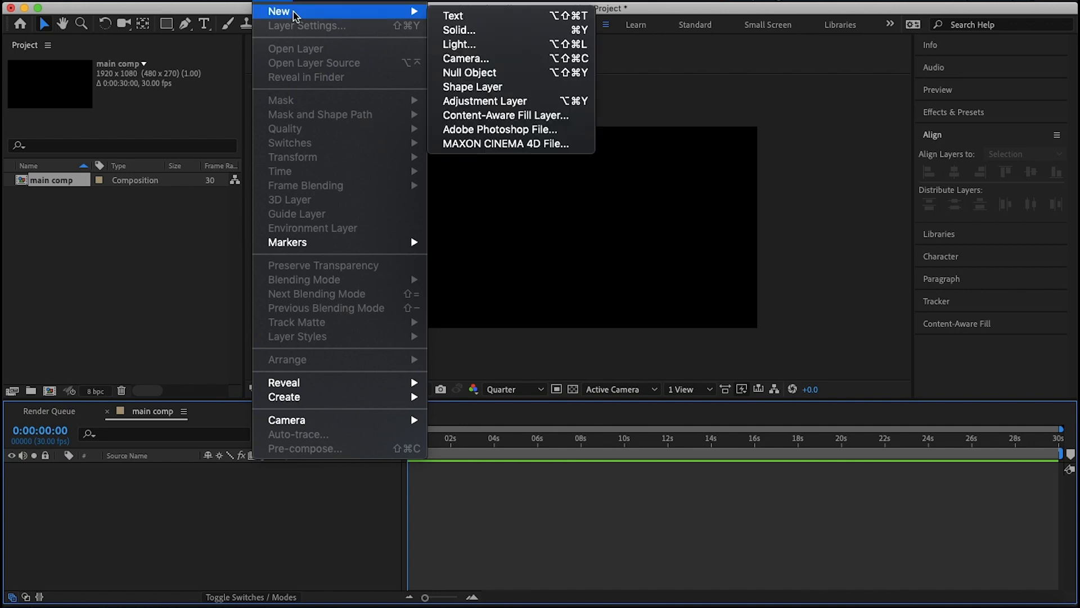
{"action": "left_click", "coordinate": [500, 33]}
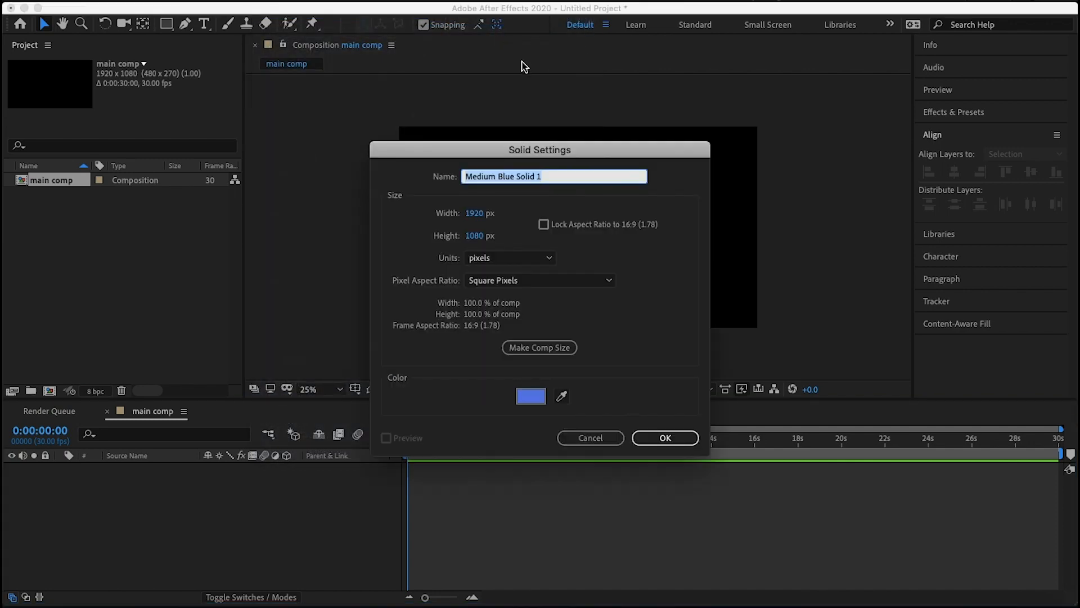
{"action": "left_click", "coordinate": [542, 395]}
{"action": "mouse_move", "coordinate": [489, 316]}
{"action": "left_mouse_down"}
{"action": "mouse_move", "coordinate": [540, 340]}
{"action": "mouse_move", "coordinate": [504, 269]}
{"action": "left_mouse_up"}
{"action": "left_click", "coordinate": [689, 215]}
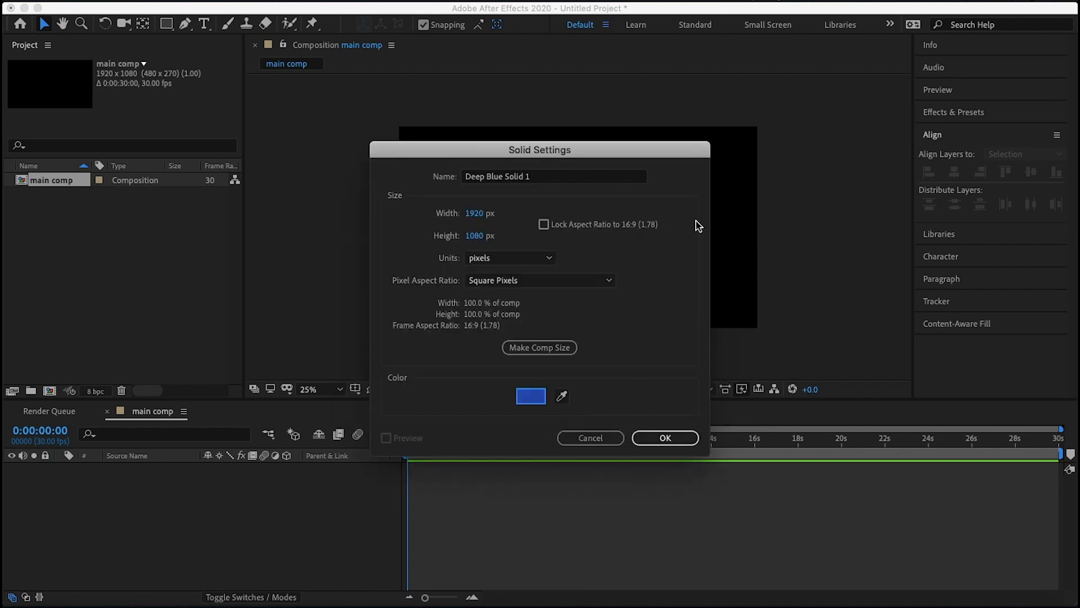
Name the solid Background, create it at the composition size and lock its layer
{"action": "left_click", "coordinate": [542, 179]}
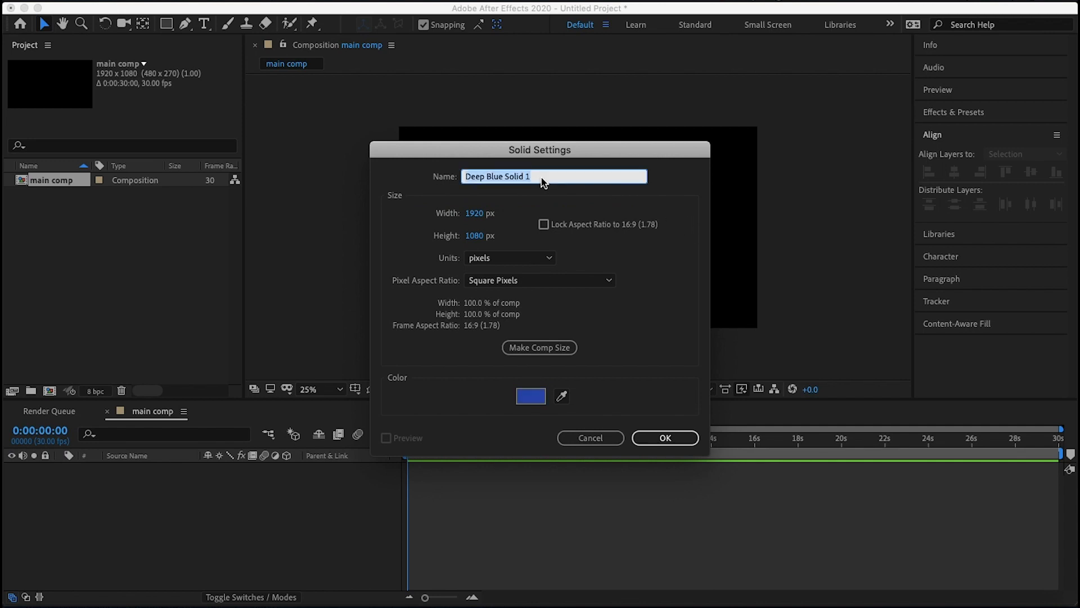
{"action": "type", "text": "Ba"}
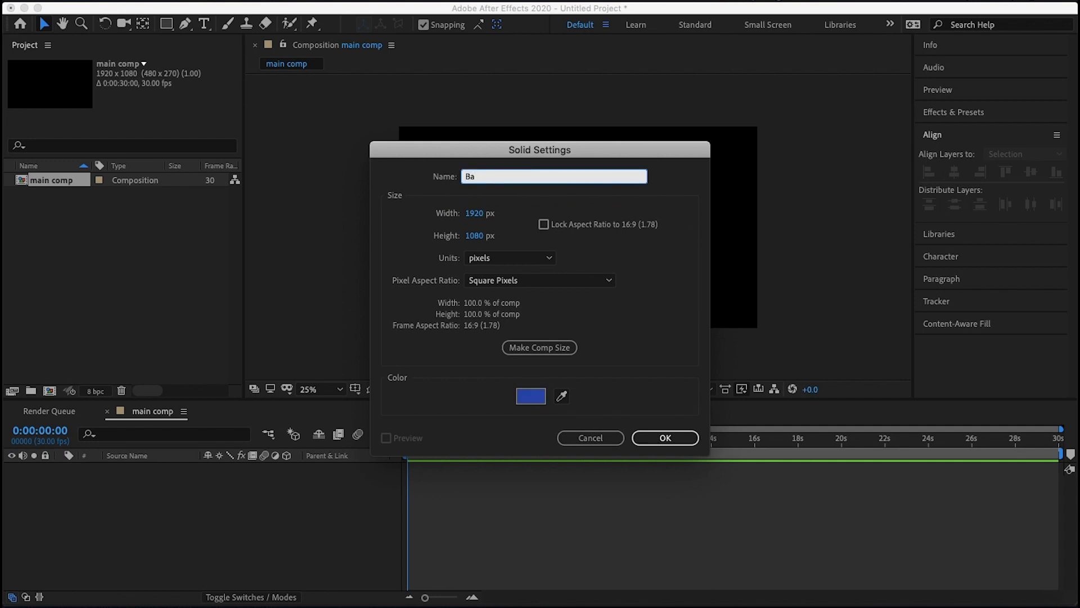
{"action": "type", "text": "ckground"}
{"action": "left_click", "coordinate": [669, 438]}
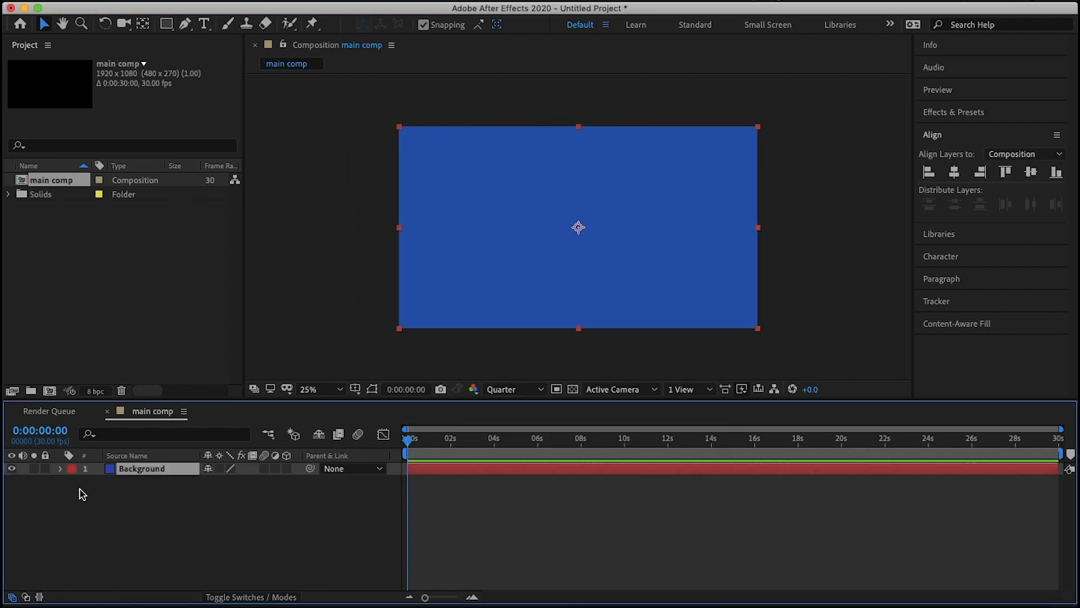
{"action": "left_click", "coordinate": [45, 469]}
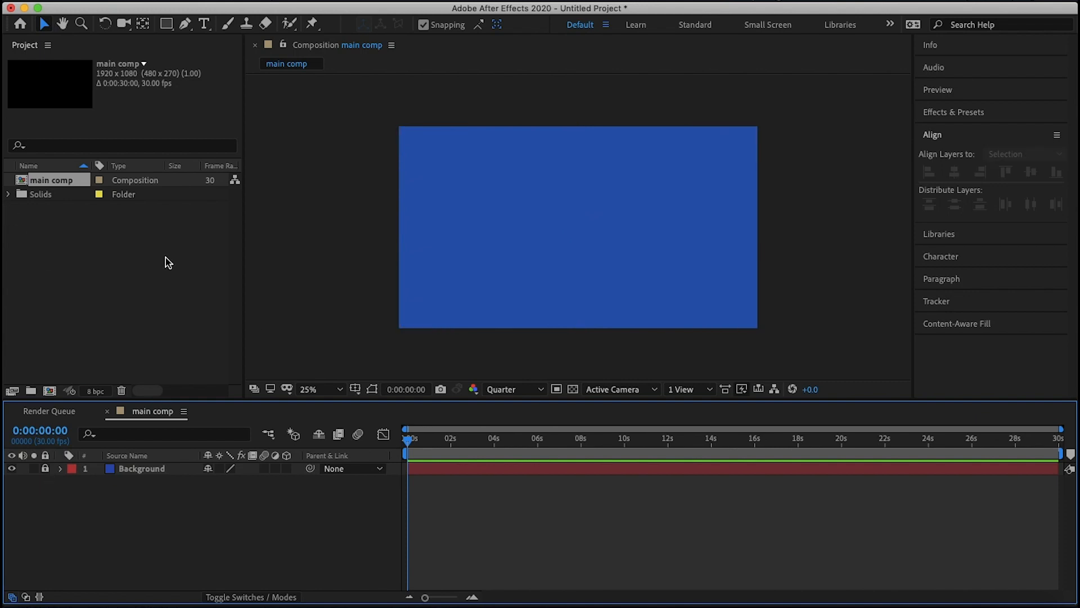
Import the images 01.jpg to 08.jpg from the IMAGES folder into the project as separate footage items
{"action": "right_click", "coordinate": [96, 272]}
{"action": "mouse_move", "coordinate": [169, 336]}
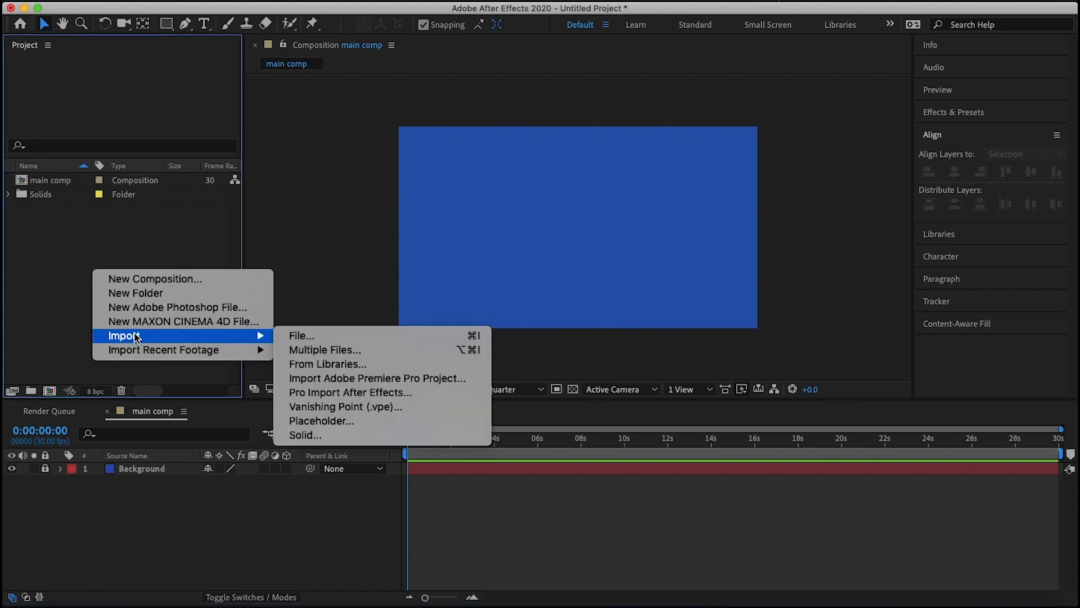
{"action": "left_click", "coordinate": [343, 336]}
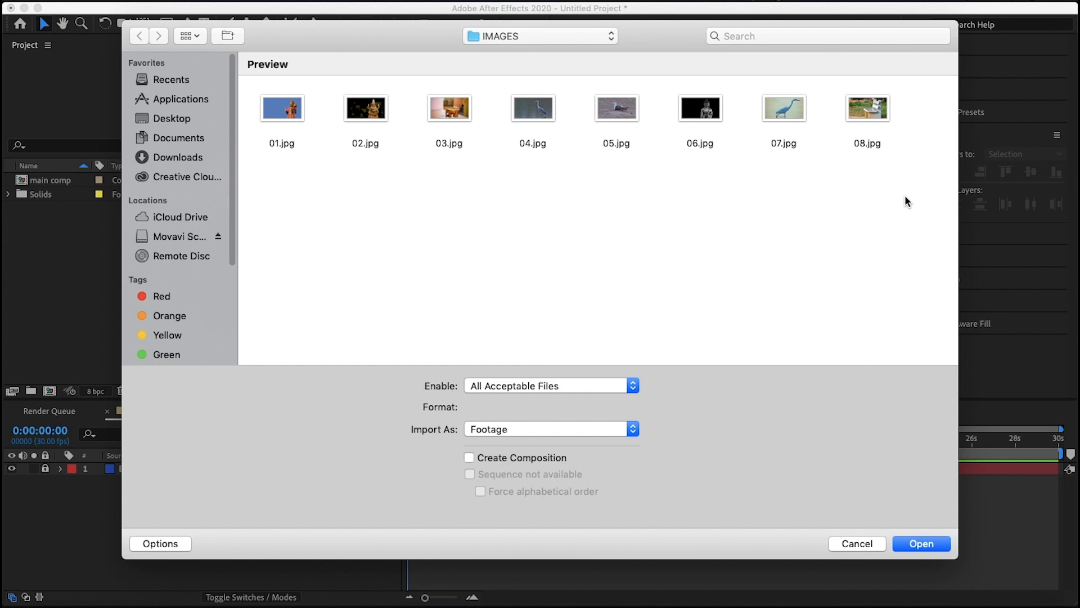
{"action": "left_click_drag", "start_coordinate": [904, 197], "coordinate": [268, 101]}
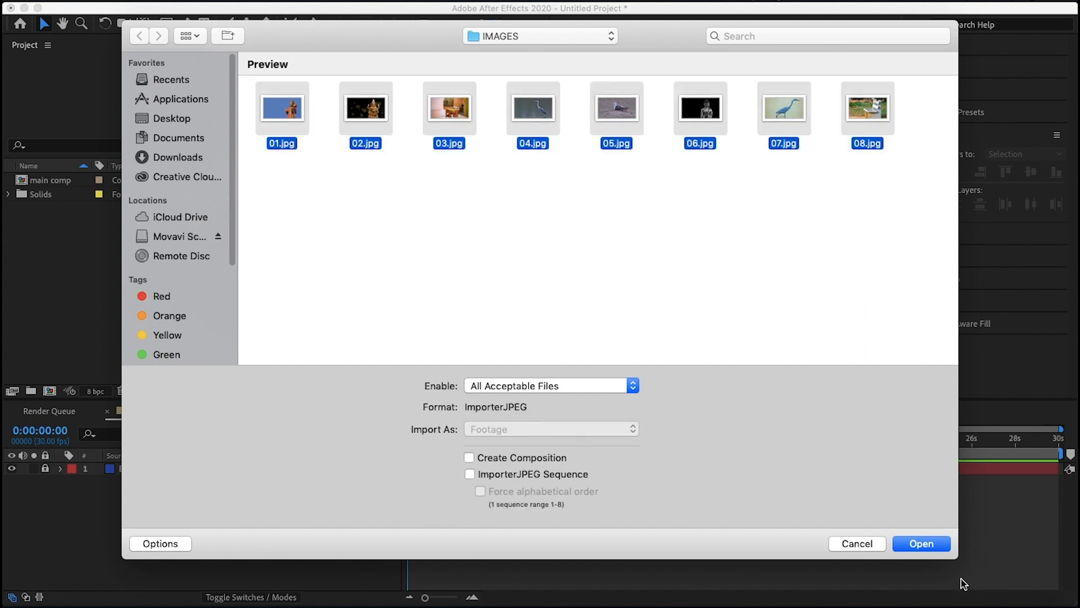
{"action": "left_click", "coordinate": [922, 543]}
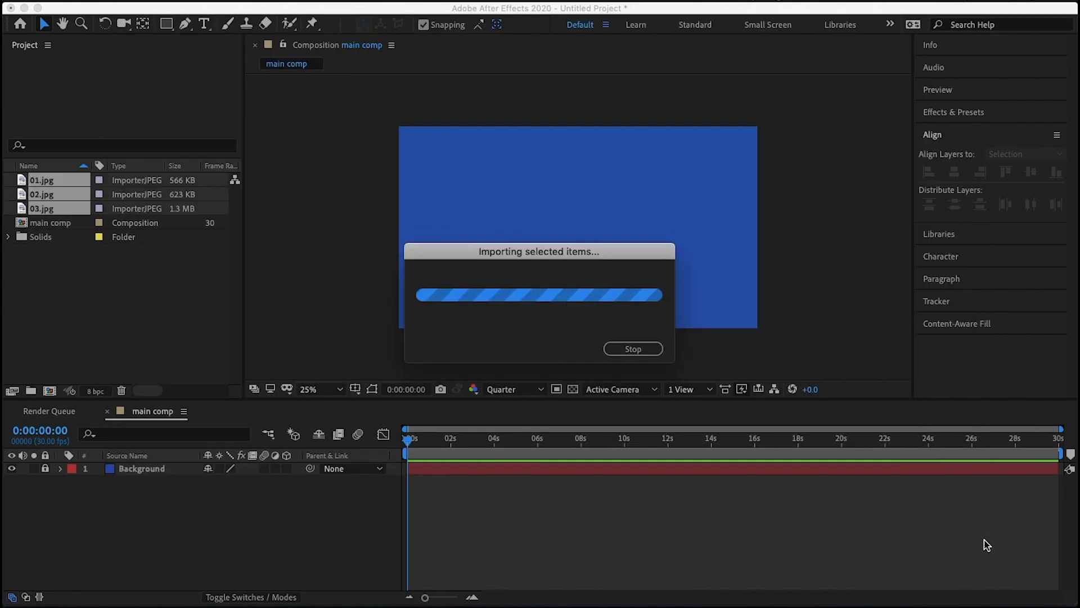
Create a project folder named Images
{"action": "left_click", "coordinate": [56, 352]}
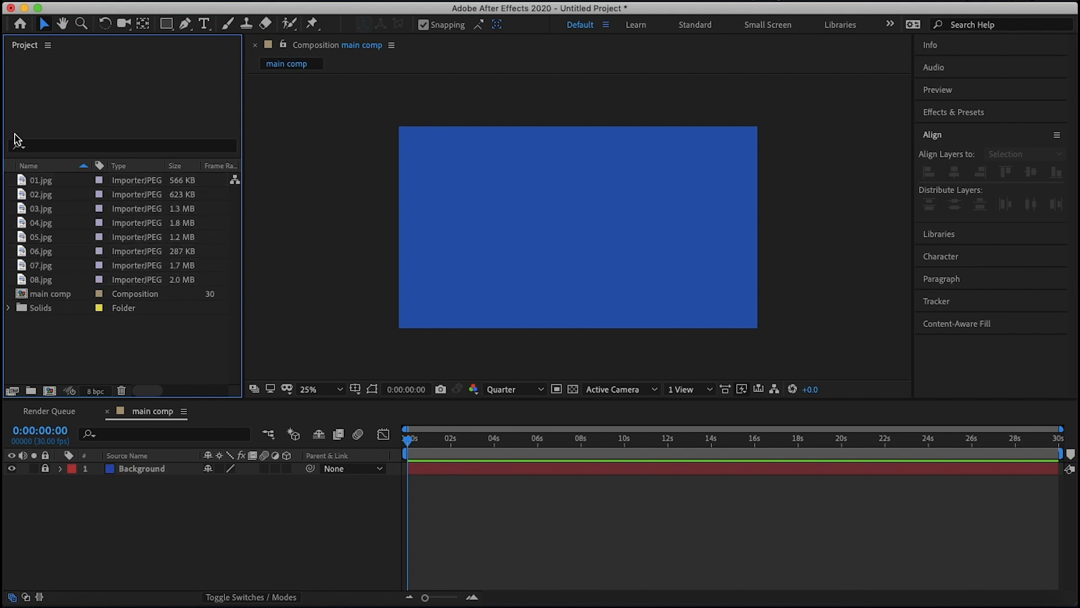
{"action": "left_click", "coordinate": [31, 394]}
{"action": "type", "text": "I"}
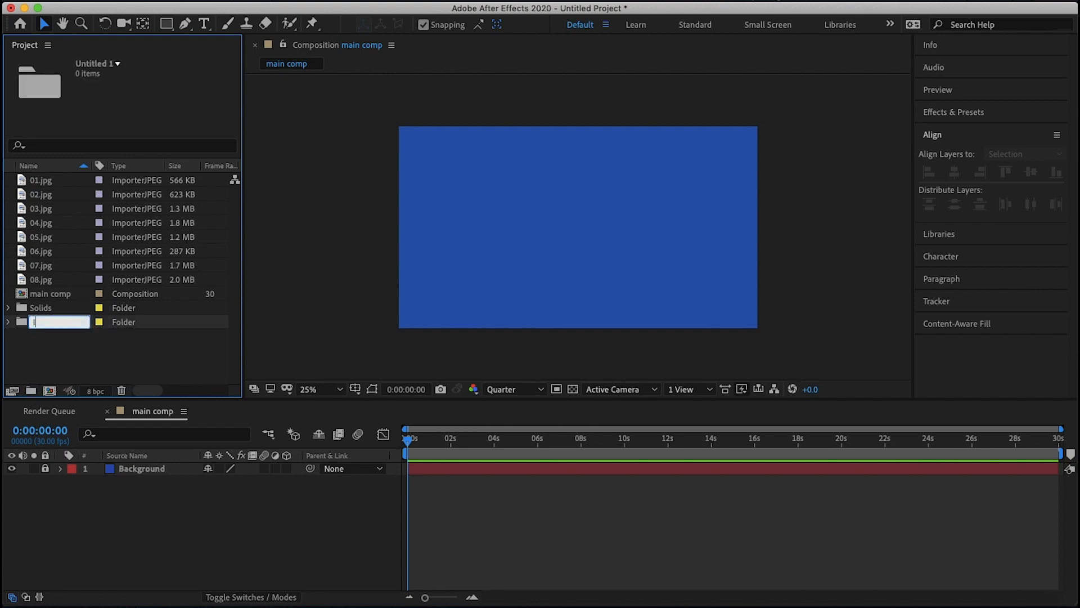
{"action": "type", "text": "mages"}
{"action": "key", "text": "Return"}
Move 01.jpg through 08.jpg into the Images folder
{"action": "left_click", "coordinate": [36, 280]}
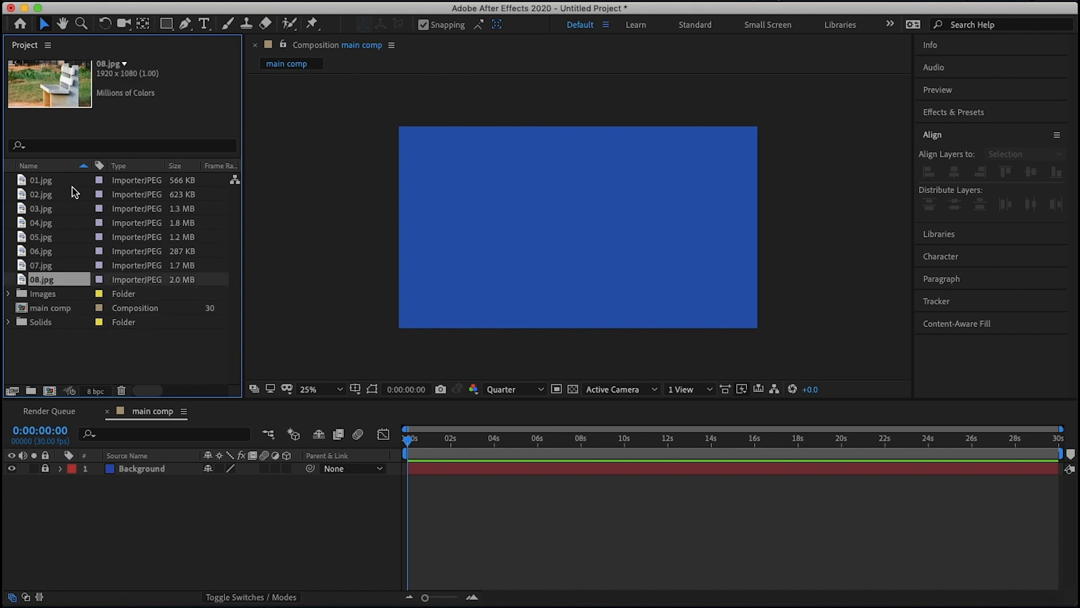
{"action": "left_click", "coordinate": [49, 180], "text": "shift"}
{"action": "left_click_drag", "start_coordinate": [48, 180], "coordinate": [58, 298]}
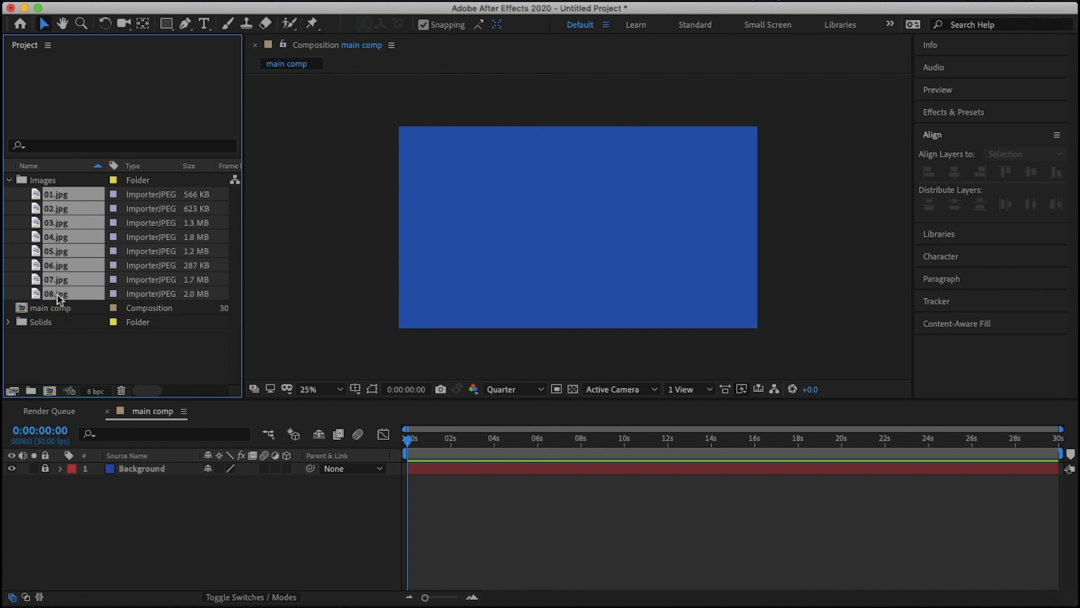
{"action": "left_click", "coordinate": [98, 345]}
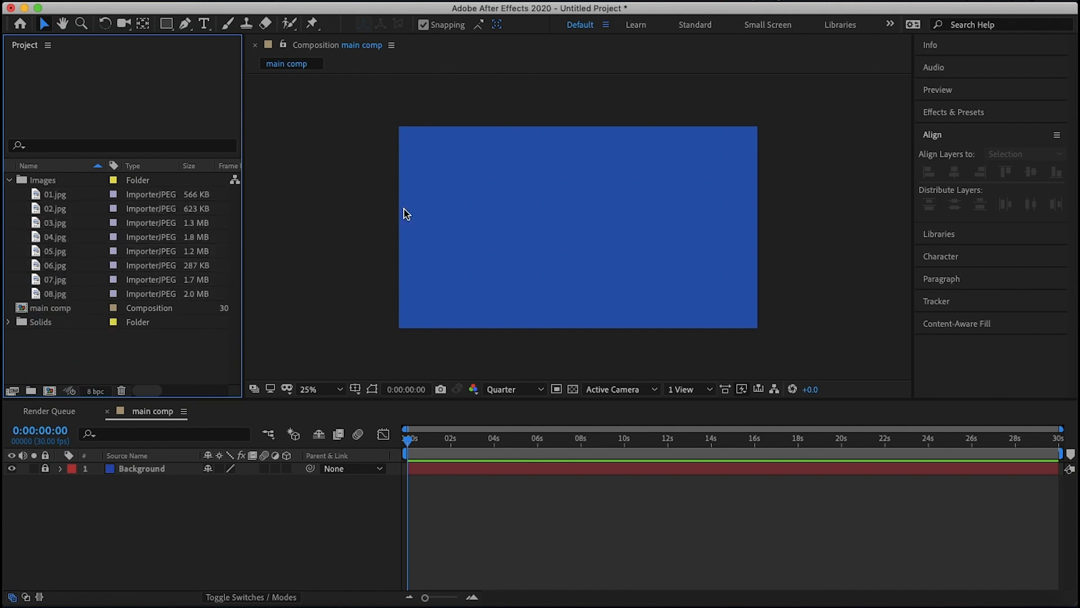
Add the eight images from the Images folder to main comp as layers above Background, with 01.jpg on top
{"action": "left_click", "coordinate": [61, 295]}
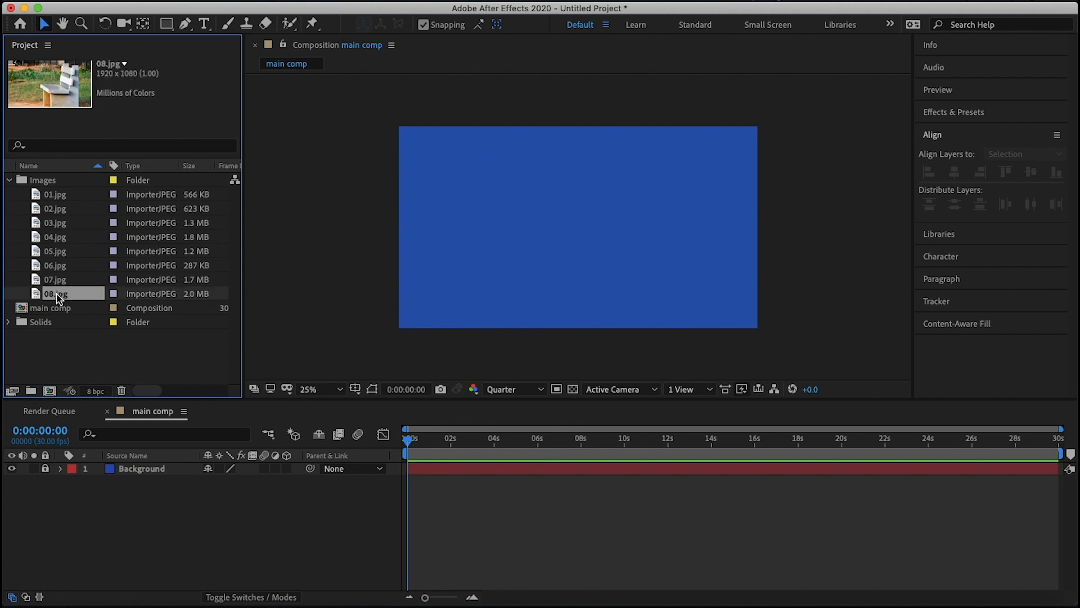
{"action": "left_click", "coordinate": [60, 183], "text": "shift"}
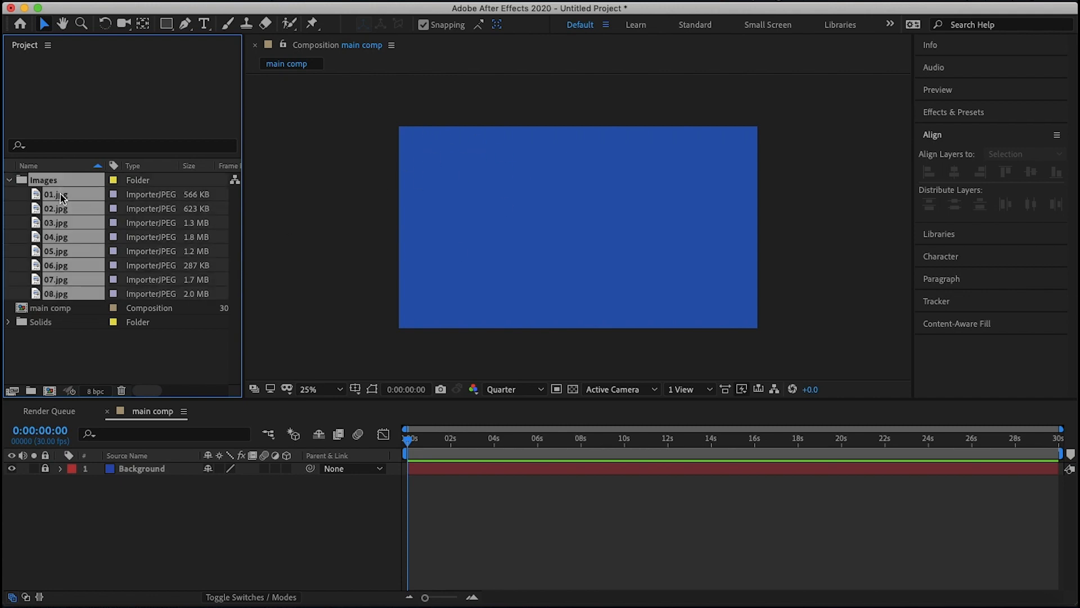
{"action": "left_click", "coordinate": [100, 365]}
{"action": "left_click", "coordinate": [62, 195]}
{"action": "left_click", "coordinate": [69, 297], "text": "shift"}
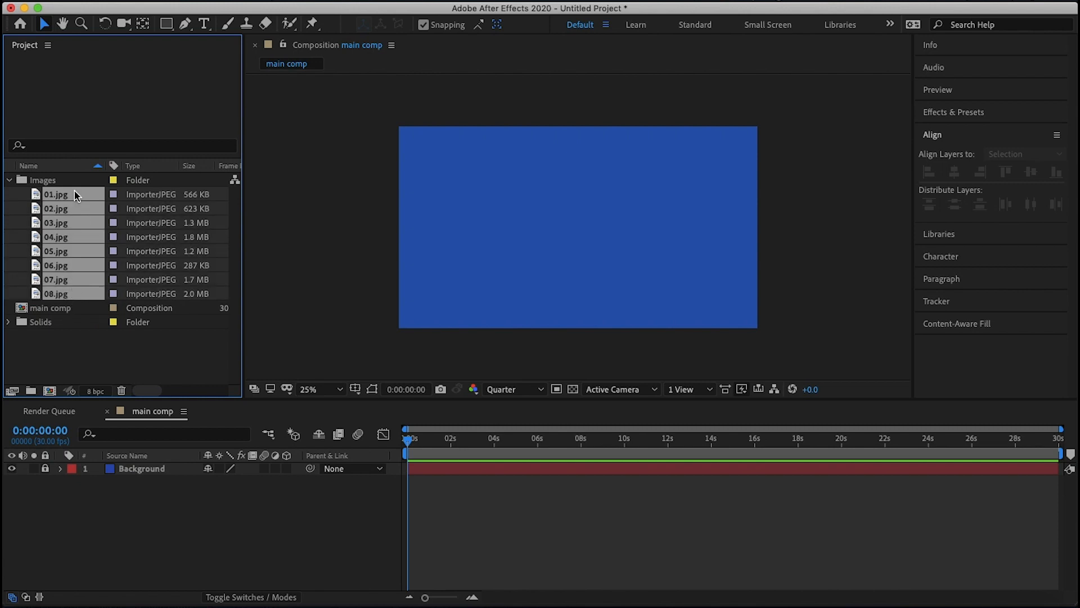
{"action": "left_click_drag", "start_coordinate": [74, 191], "coordinate": [162, 463]}
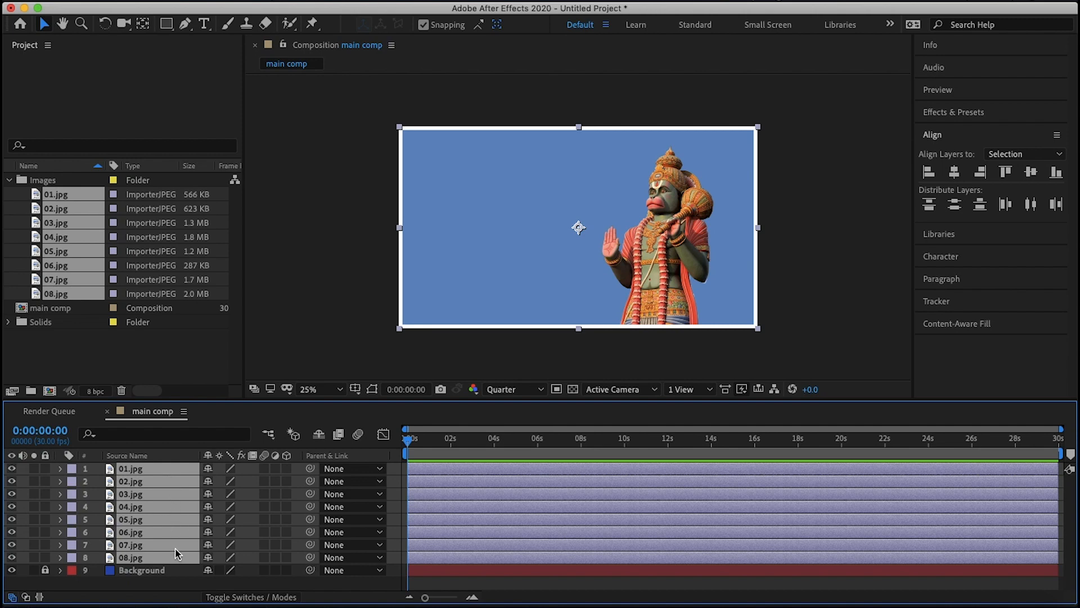
Scale all eight image layers to 75%
{"action": "key", "text": "s"}
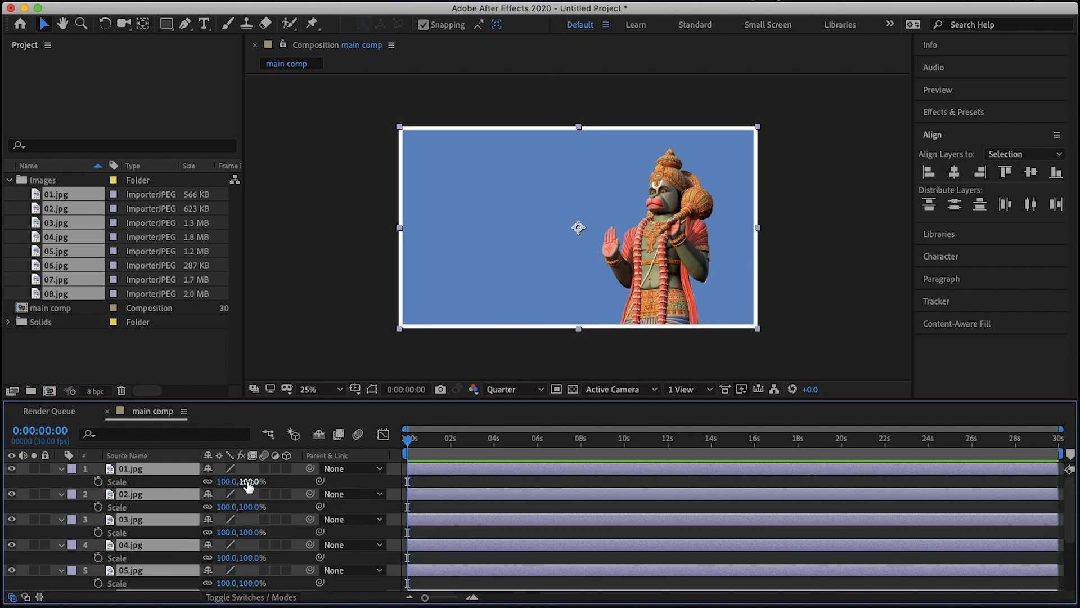
{"action": "left_click_drag", "start_coordinate": [248, 484], "coordinate": [228, 484]}
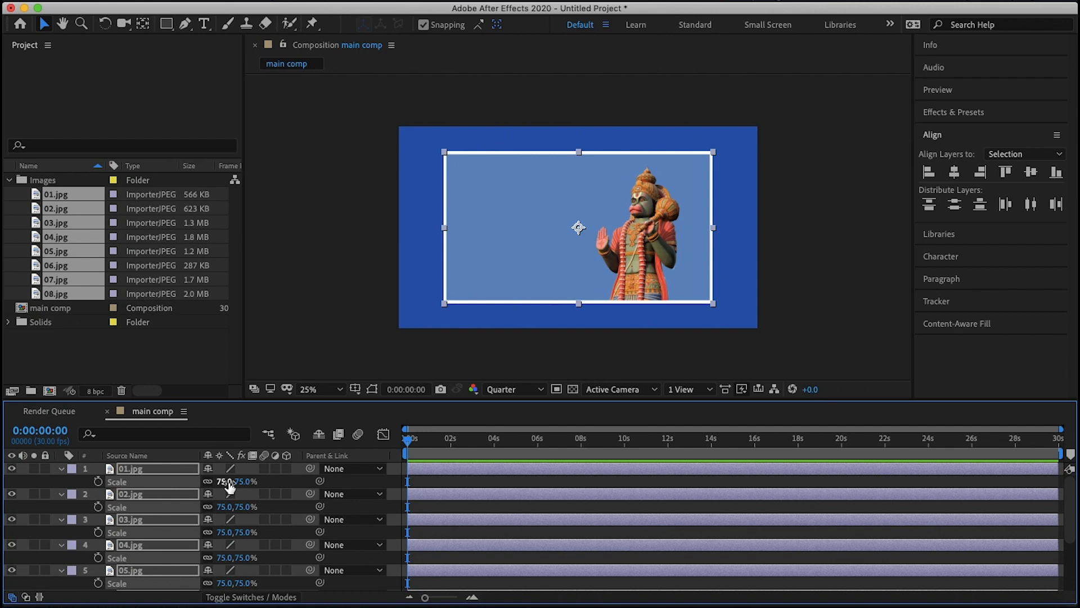
{"action": "key", "text": "s"}
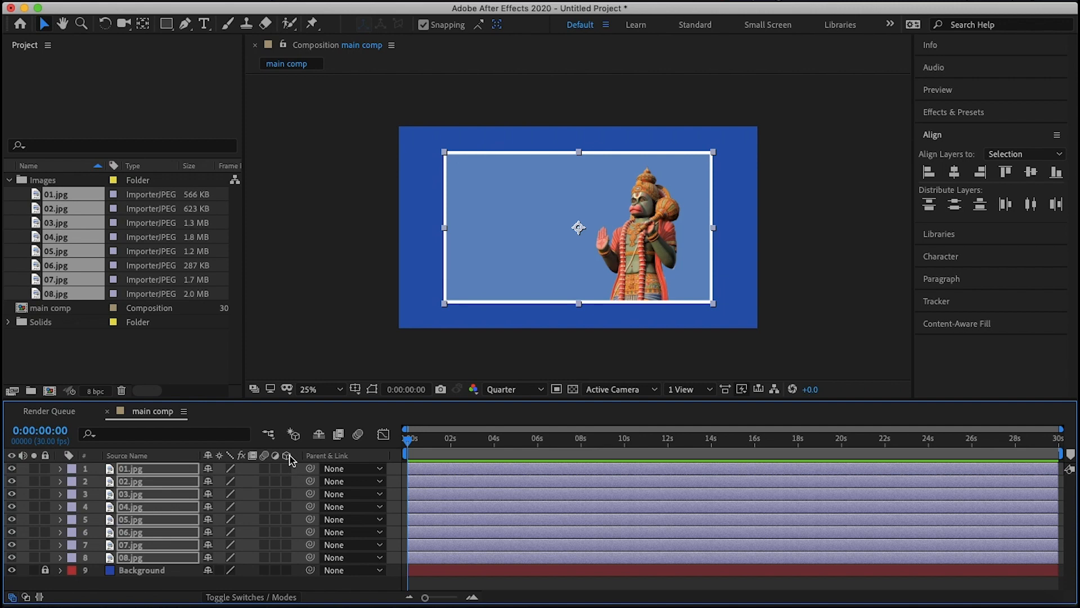
Turn all eight image layers into 3D layers and hide layers 02.jpg to 08.jpg
{"action": "left_click", "coordinate": [272, 600]}
{"action": "left_click", "coordinate": [272, 599]}
{"action": "key", "text": "F2"}
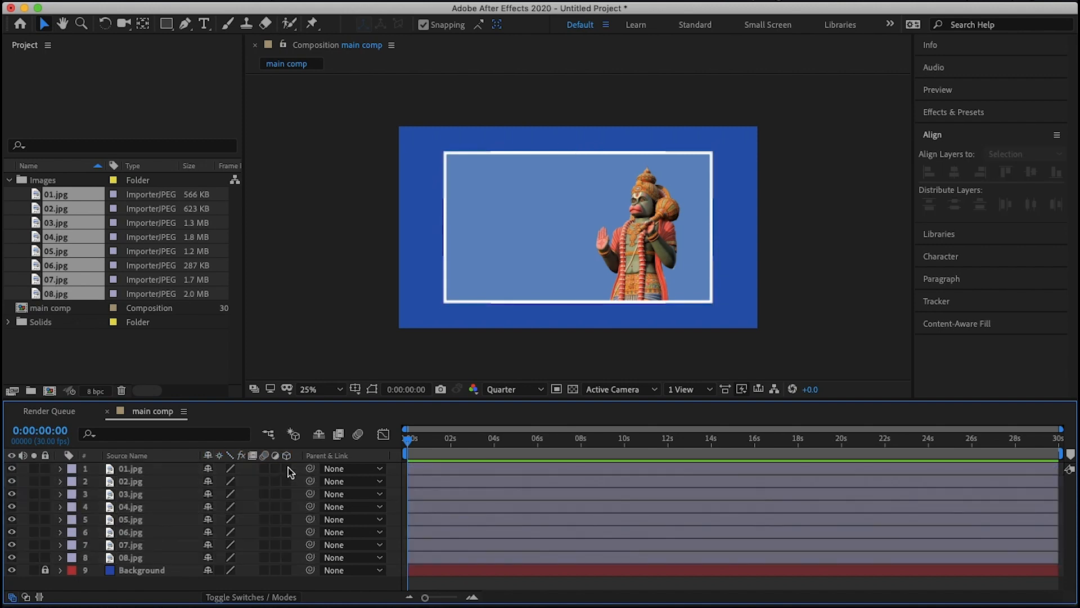
{"action": "left_click", "coordinate": [287, 468]}
{"action": "left_click", "coordinate": [286, 481]}
{"action": "left_click_drag", "start_coordinate": [286, 494], "coordinate": [287, 559]}
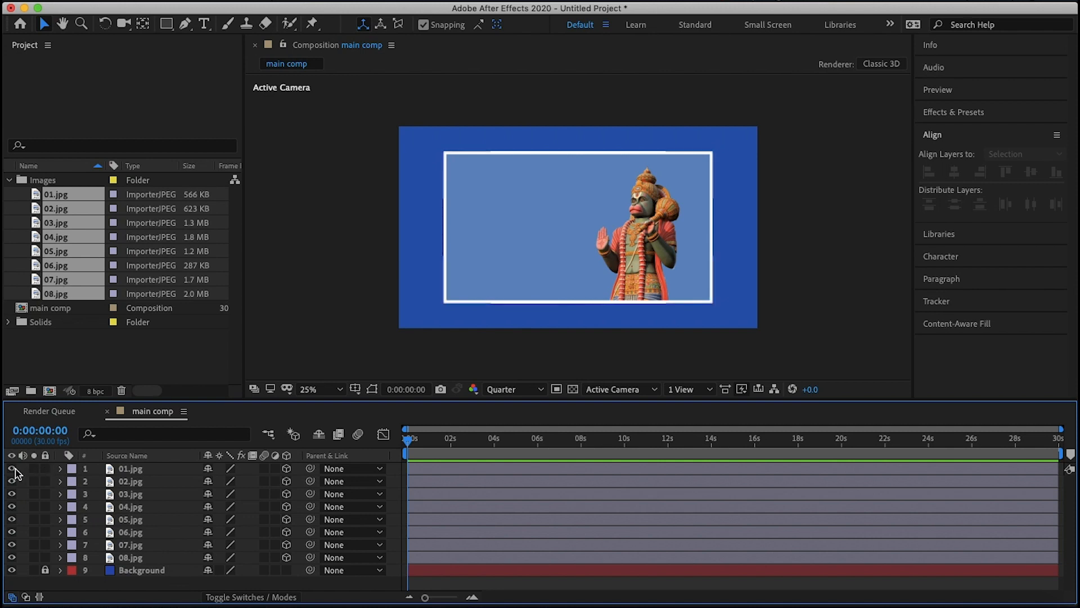
{"action": "left_click_drag", "start_coordinate": [12, 482], "coordinate": [16, 561]}
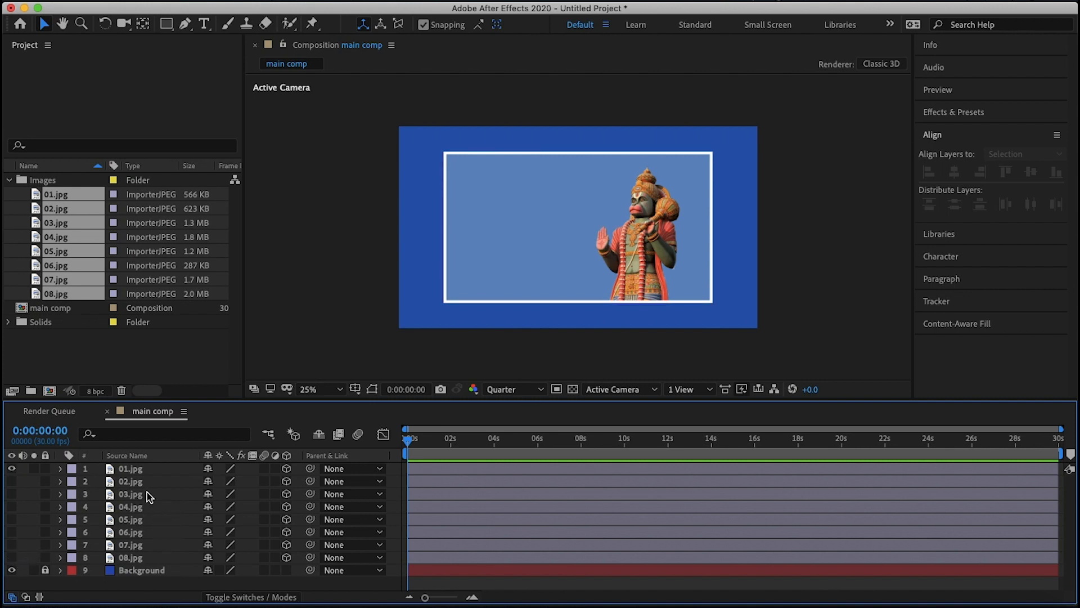
Add position keyframes to the 01.jpg layer at 0 and 2 seconds, both at 960, 540, 0
{"action": "left_click", "coordinate": [140, 471]}
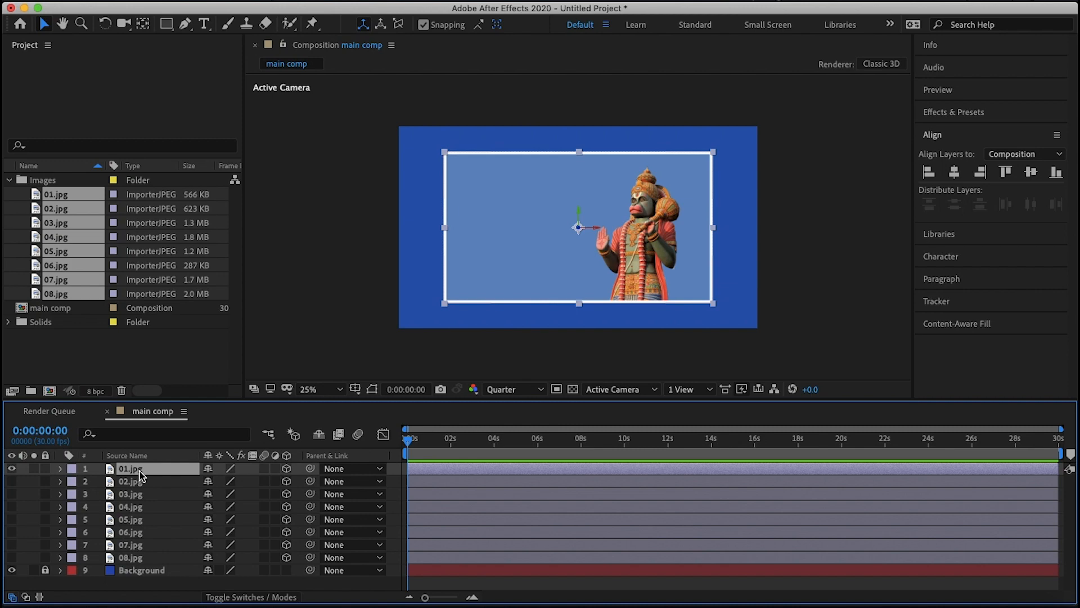
{"action": "key", "text": "s"}
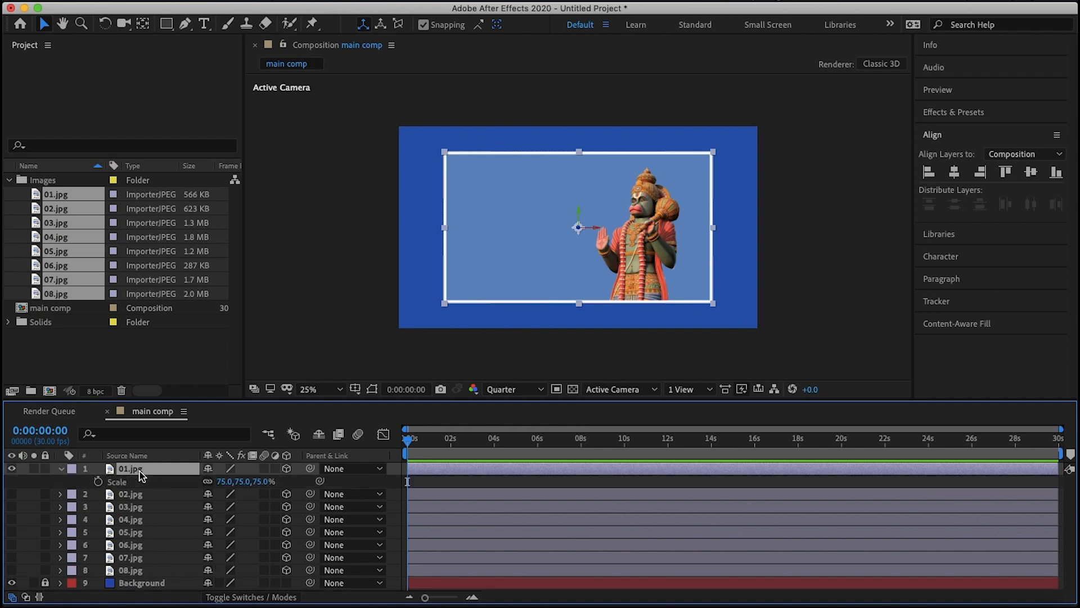
{"action": "key", "text": "p"}
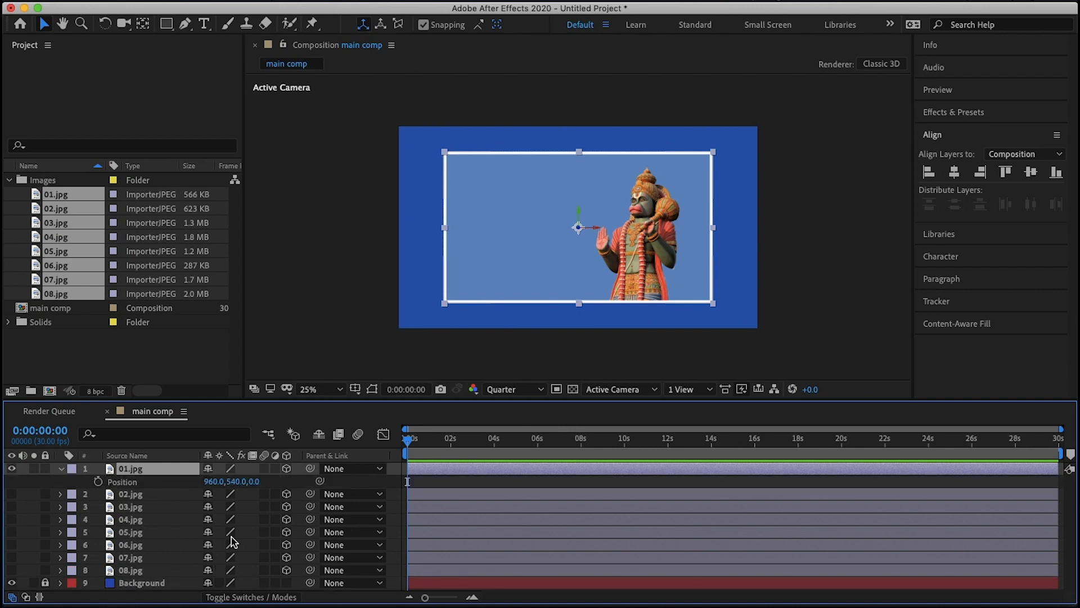
{"action": "left_click", "coordinate": [98, 482]}
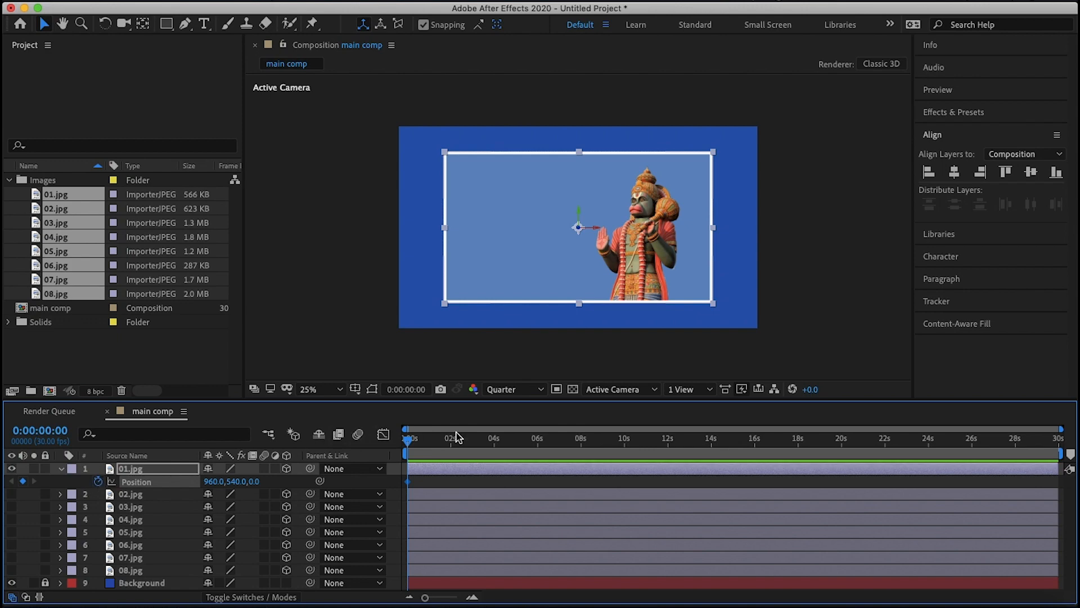
{"action": "key", "text": "space"}
{"action": "left_click", "coordinate": [22, 481]}
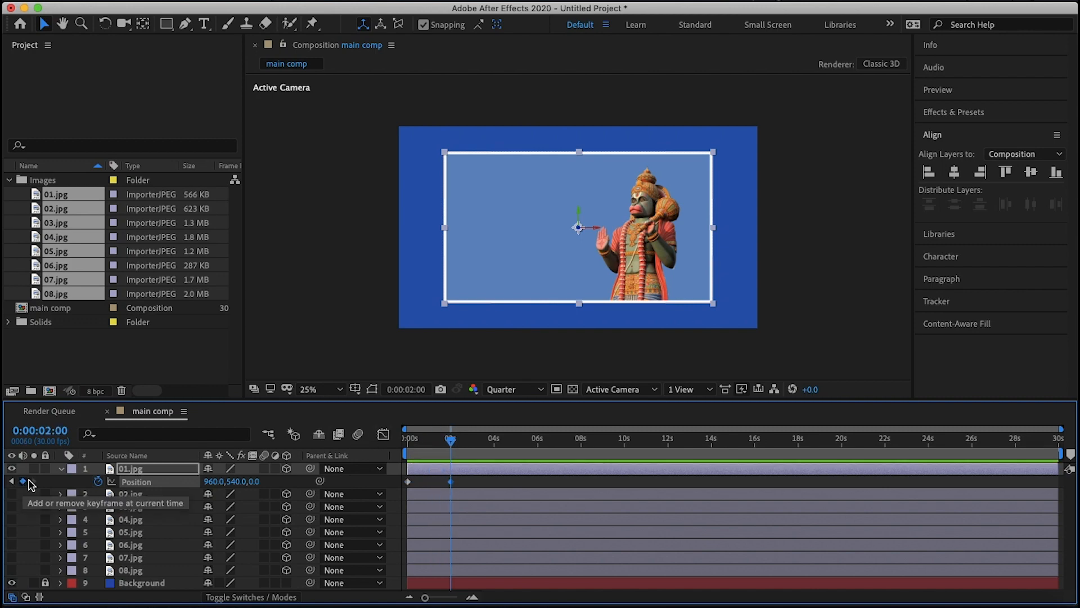
Set the 01.jpg layer's Z position to -3000 on the keyframe at 0 seconds and play the animation
{"action": "left_click_drag", "start_coordinate": [449, 441], "coordinate": [392, 437]}
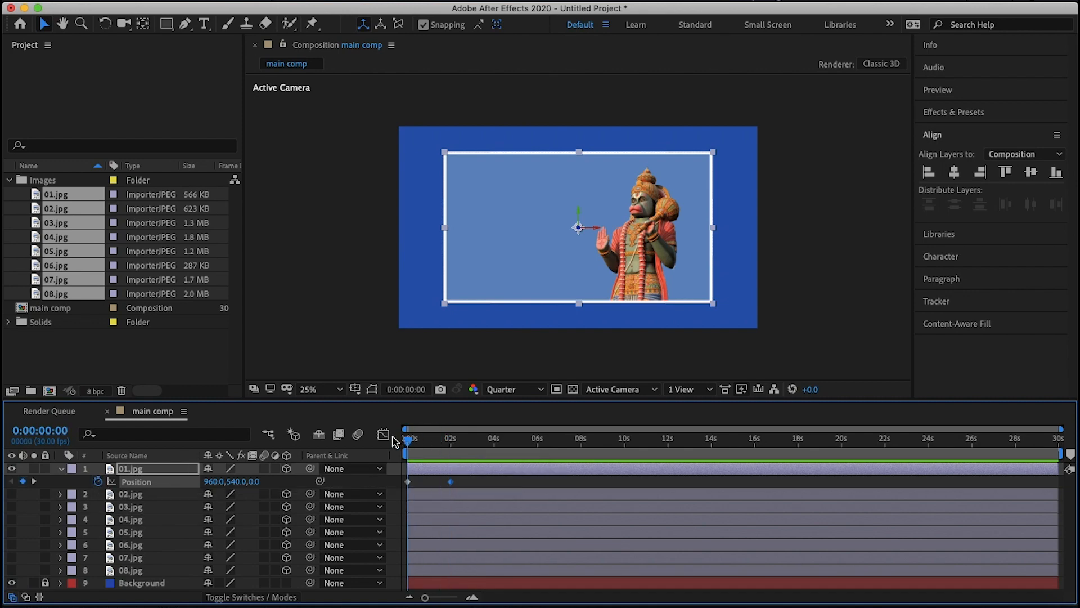
{"action": "left_click", "coordinate": [253, 481]}
{"action": "left_click", "coordinate": [283, 481]}
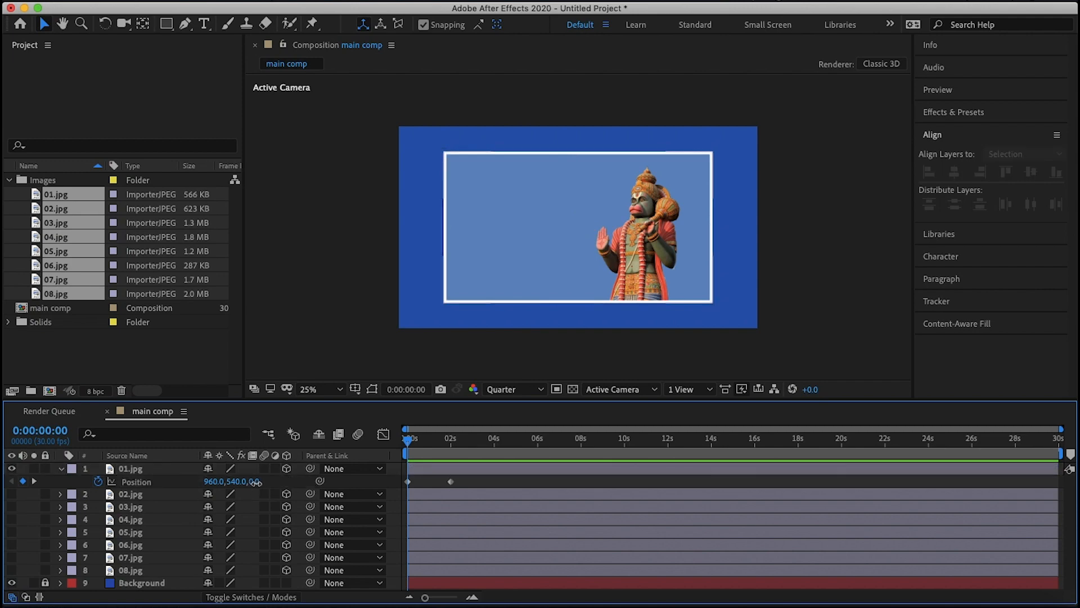
{"action": "left_click_drag", "start_coordinate": [255, 481], "coordinate": [178, 480]}
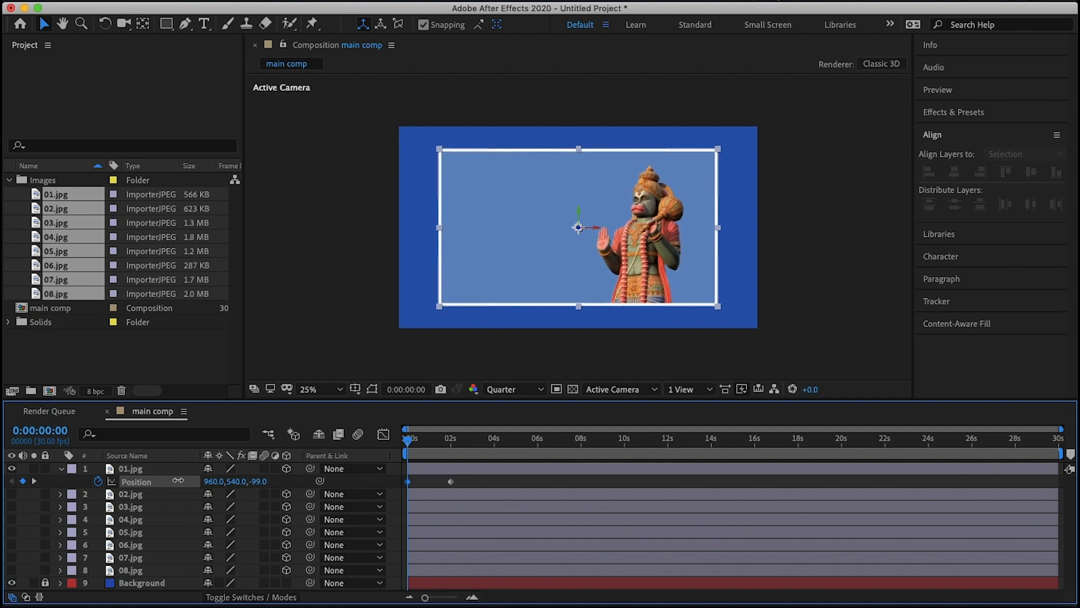
{"action": "left_click", "coordinate": [258, 481]}
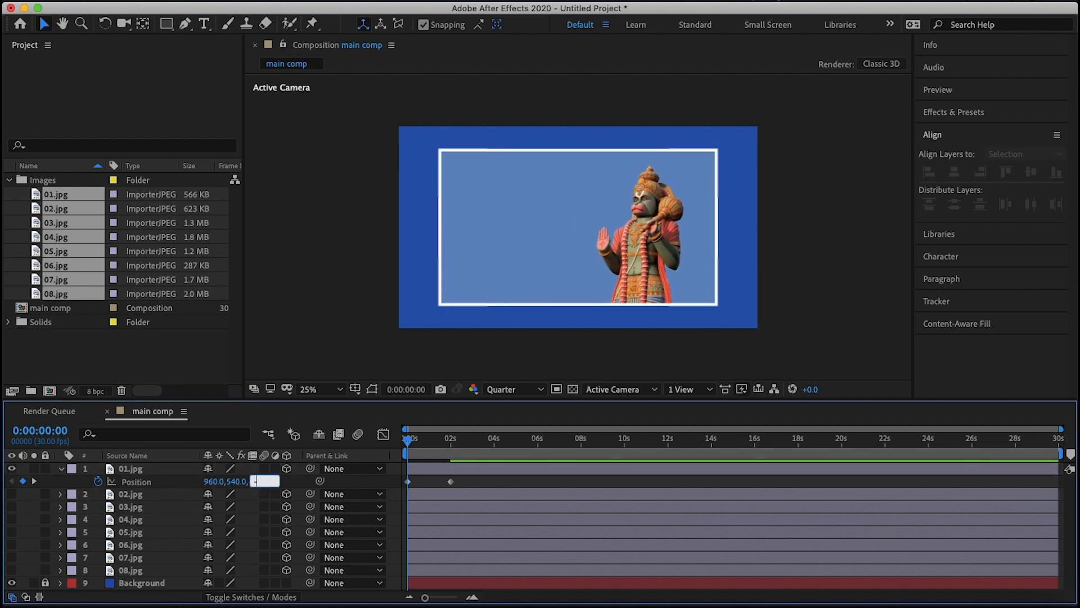
{"action": "type", "text": "2000"}
{"action": "key", "text": "Return"}
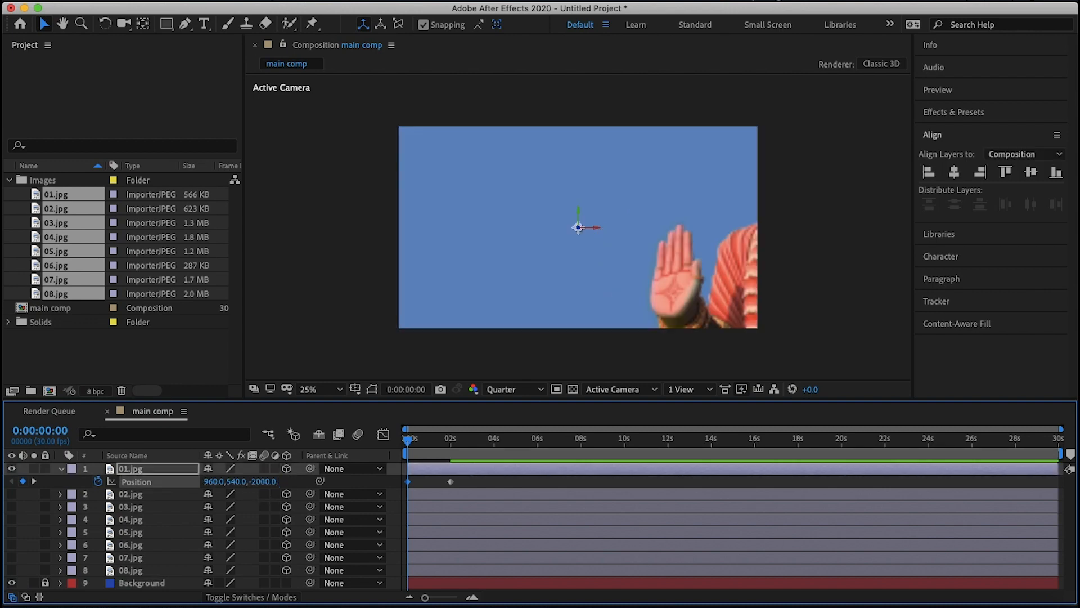
{"action": "left_click", "coordinate": [266, 482]}
{"action": "type", "text": "-3000"}
{"action": "key", "text": "Return"}
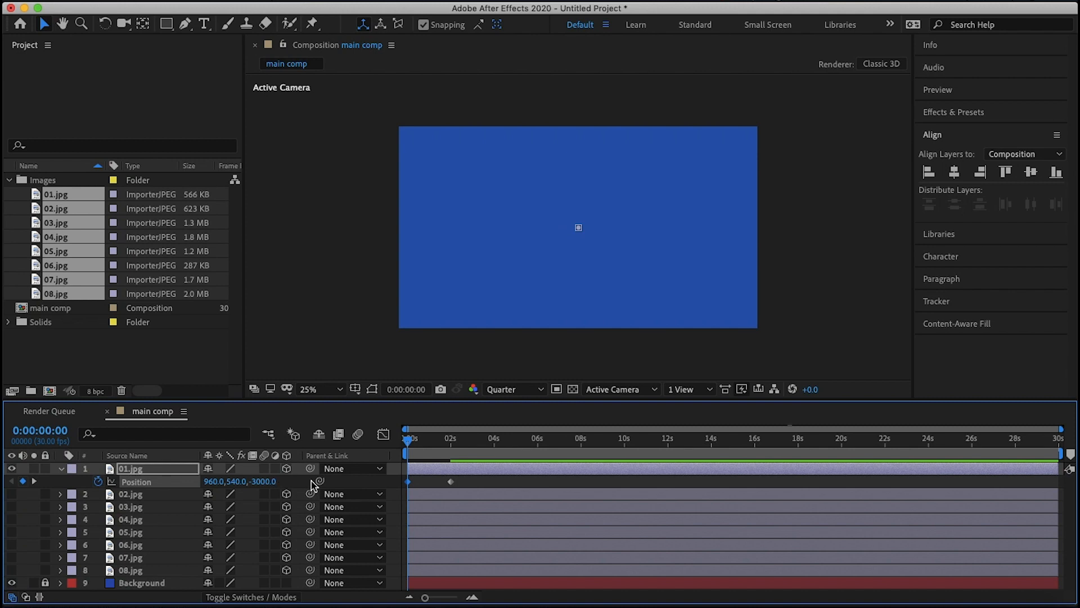
{"action": "key", "text": "space"}
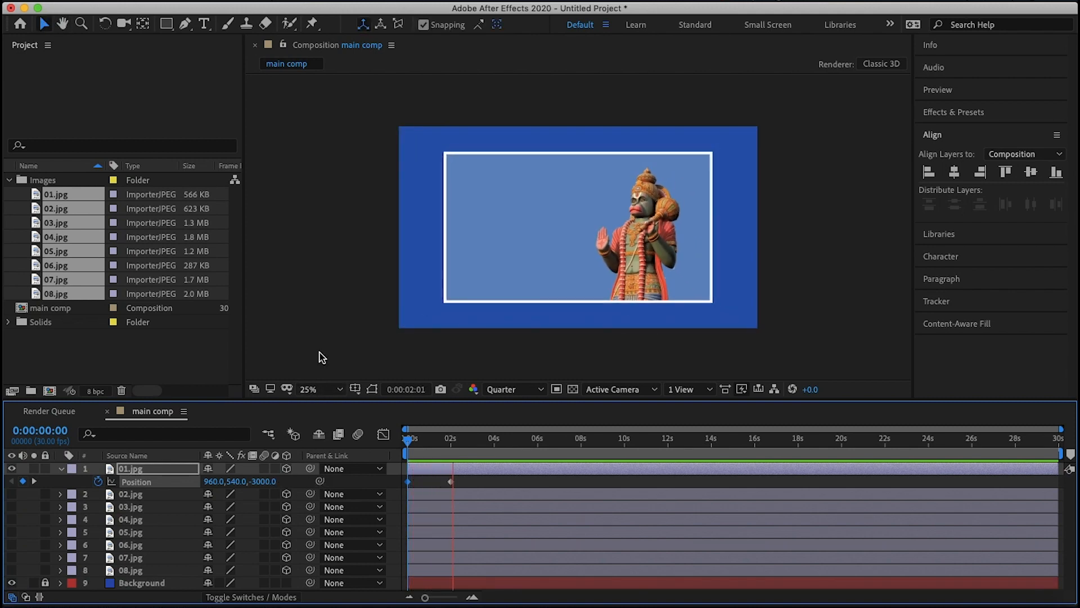
{"action": "key", "text": "space"}
Apply Easy Ease to both position keyframes of the 01.jpg layer
{"action": "left_click_drag", "start_coordinate": [468, 478], "coordinate": [408, 486]}
{"action": "right_click", "coordinate": [407, 481]}
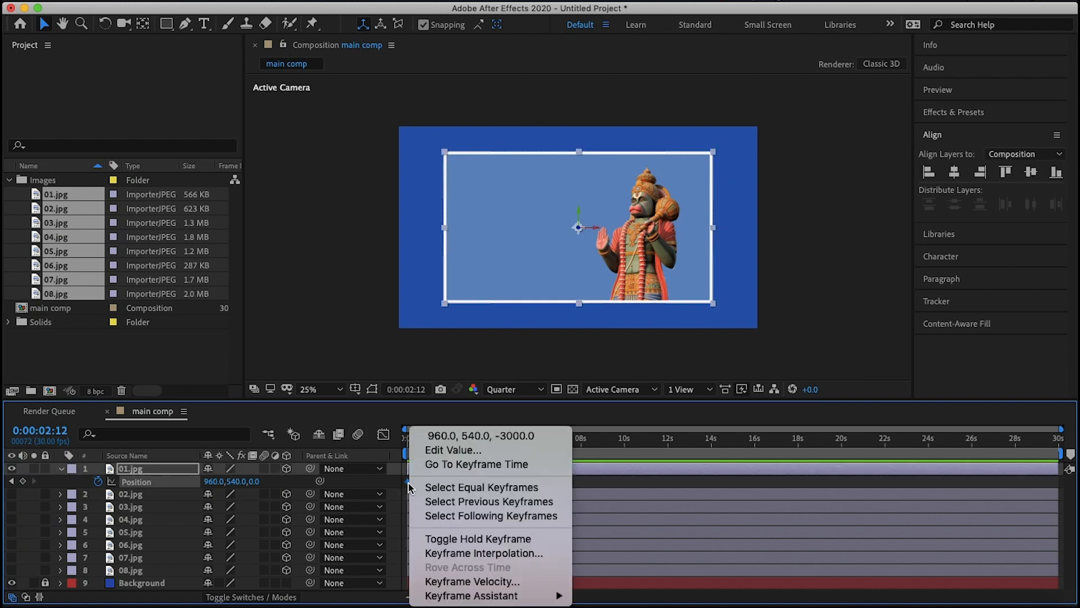
{"action": "mouse_move", "coordinate": [476, 596]}
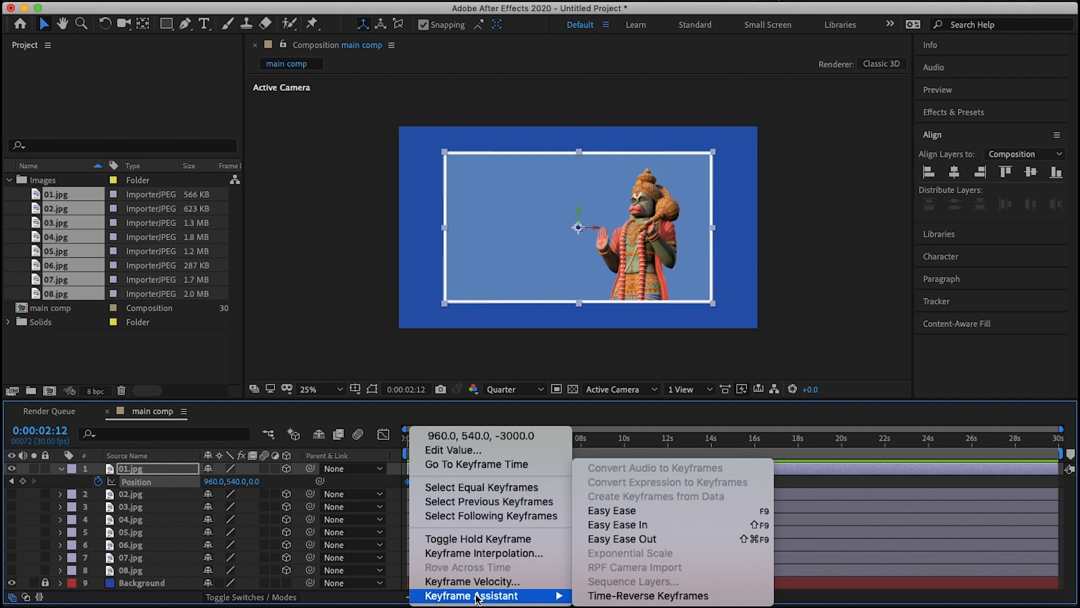
{"action": "left_click", "coordinate": [653, 512]}
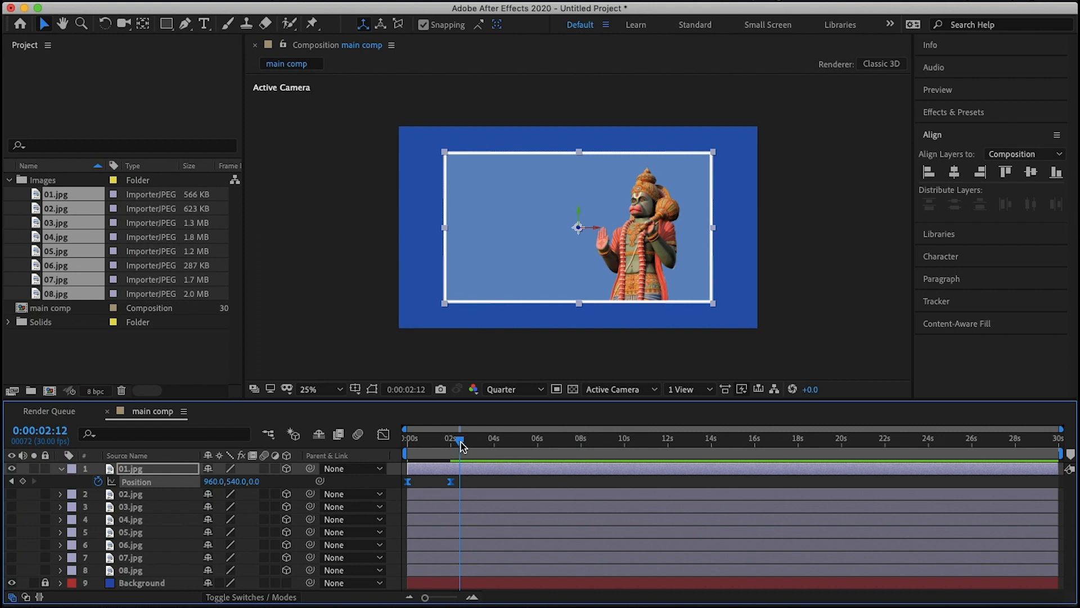
Add a third position keyframe to the 01.jpg layer at 0:00:03:10, holding 960, 540, 0
{"action": "left_click_drag", "start_coordinate": [461, 441], "coordinate": [451, 442]}
{"action": "key", "text": "space"}
{"action": "left_click", "coordinate": [22, 481]}
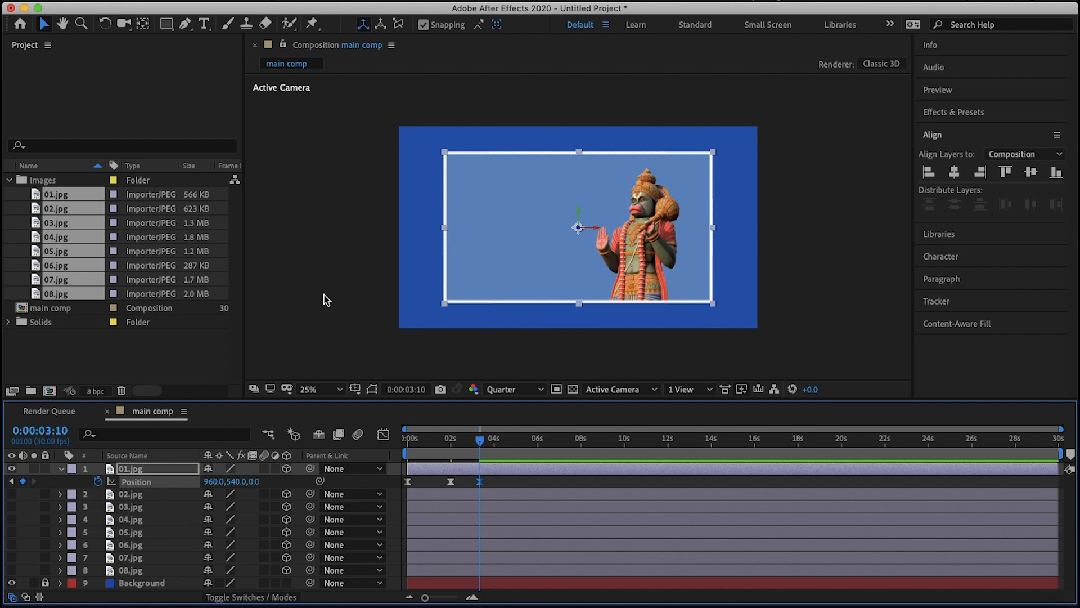
Keyframe the 01.jpg layer's orientation at 0°, 0°, 0° at 0:00:03:10 and at 0°, 90°, 0° at 4 seconds
{"action": "key", "text": "shift+Page_Down"}
{"action": "key", "text": "shift+Page_Down"}
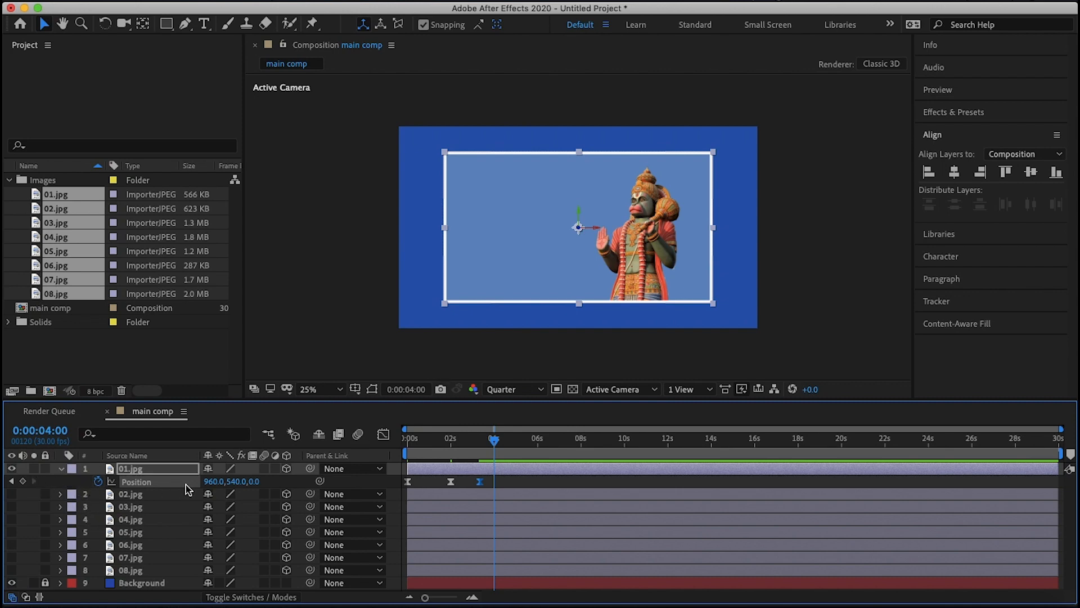
{"action": "left_click", "coordinate": [61, 470]}
{"action": "left_click", "coordinate": [62, 470]}
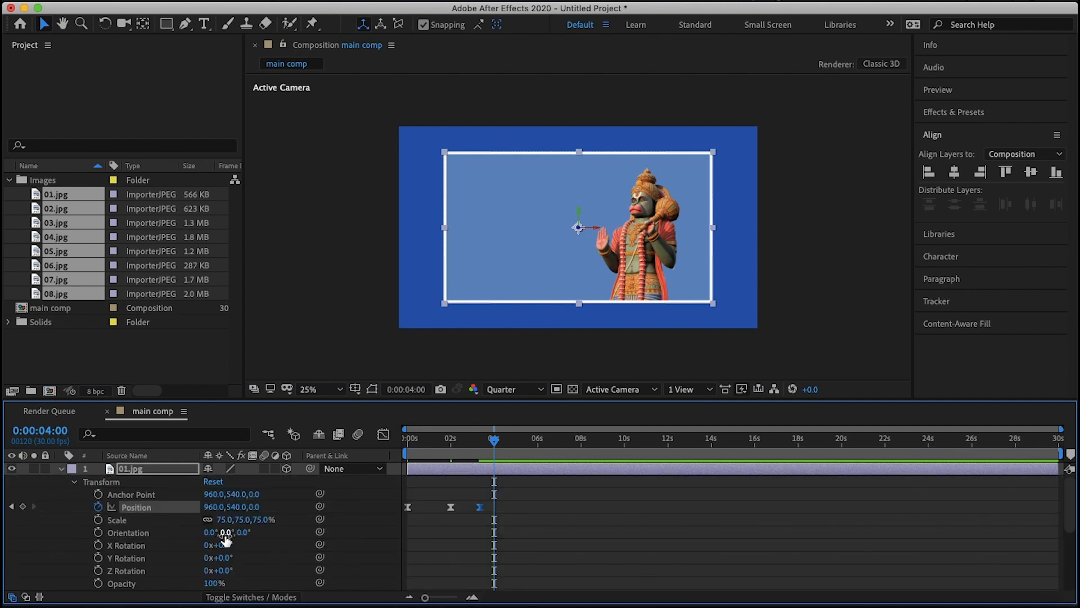
{"action": "left_click", "coordinate": [98, 533]}
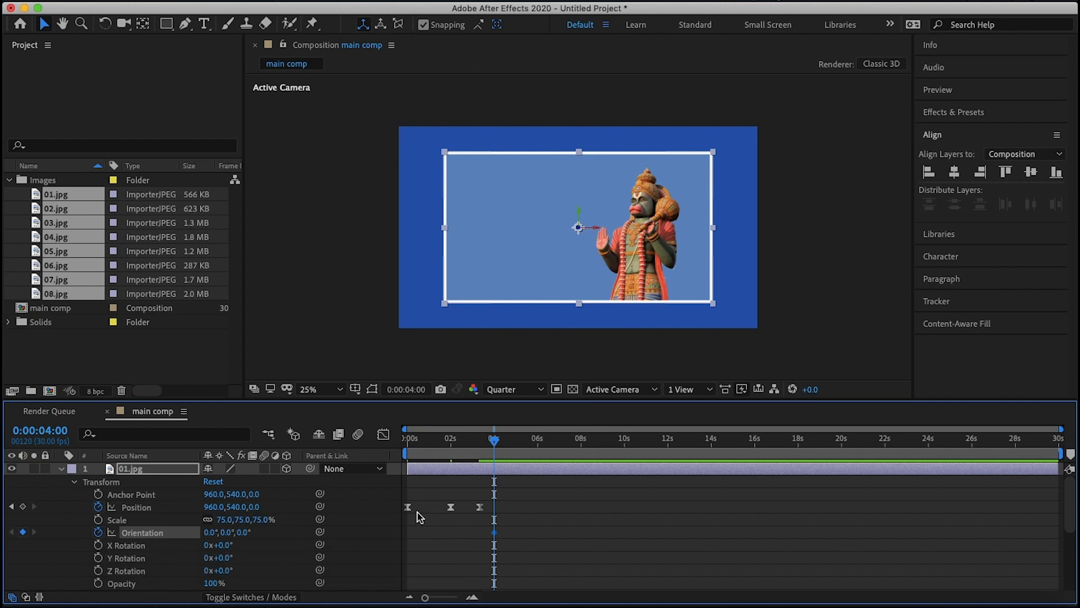
{"action": "left_click", "coordinate": [11, 506]}
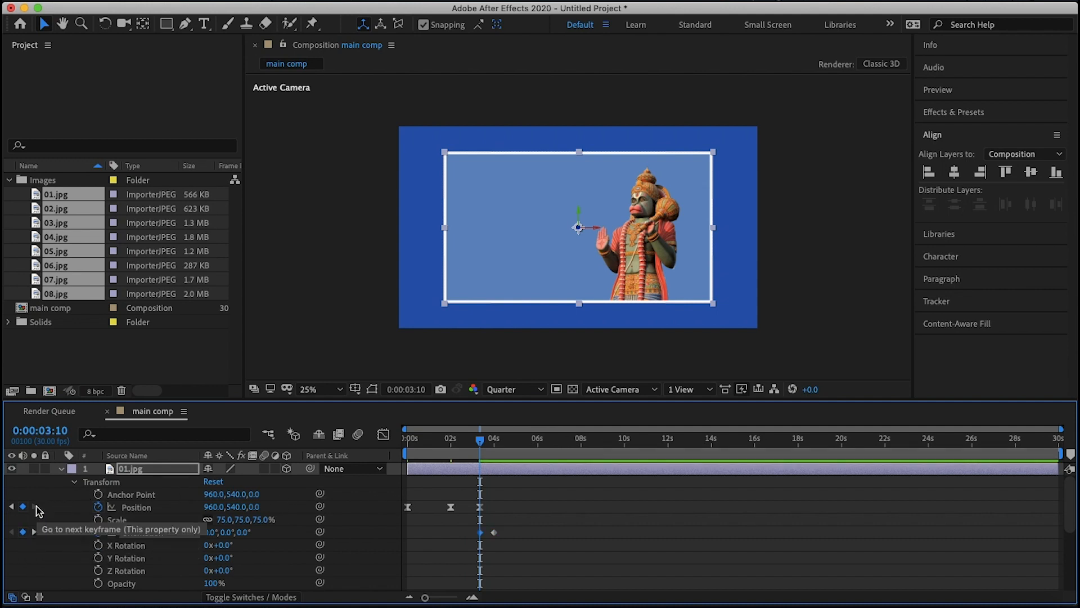
{"action": "left_click", "coordinate": [34, 532]}
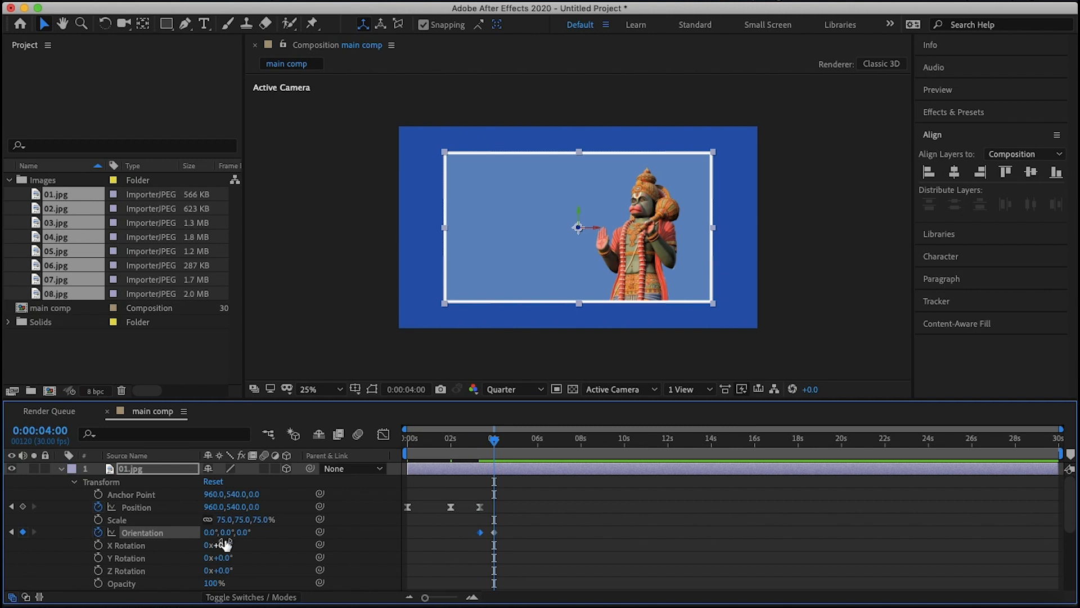
{"action": "left_click_drag", "start_coordinate": [229, 535], "coordinate": [287, 545]}
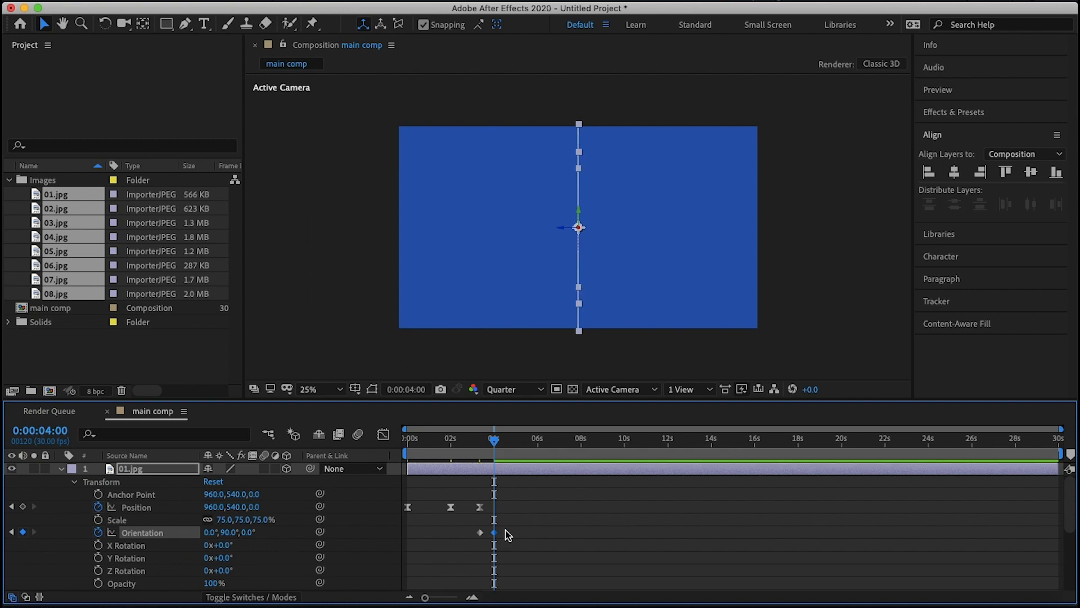
Apply Easy Ease to both orientation keyframes of the 01.jpg layer
{"action": "mouse_move", "coordinate": [505, 529]}
{"action": "left_mouse_down"}
{"action": "mouse_move", "coordinate": [475, 547]}
{"action": "mouse_move", "coordinate": [482, 539]}
{"action": "left_mouse_up"}
{"action": "right_click", "coordinate": [481, 534]}
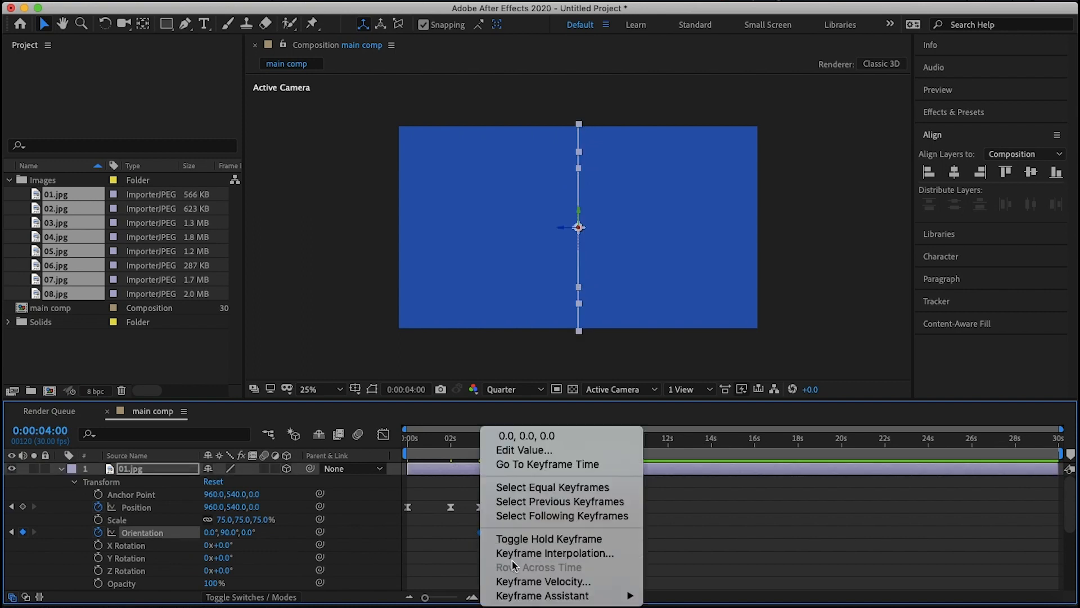
{"action": "mouse_move", "coordinate": [529, 596]}
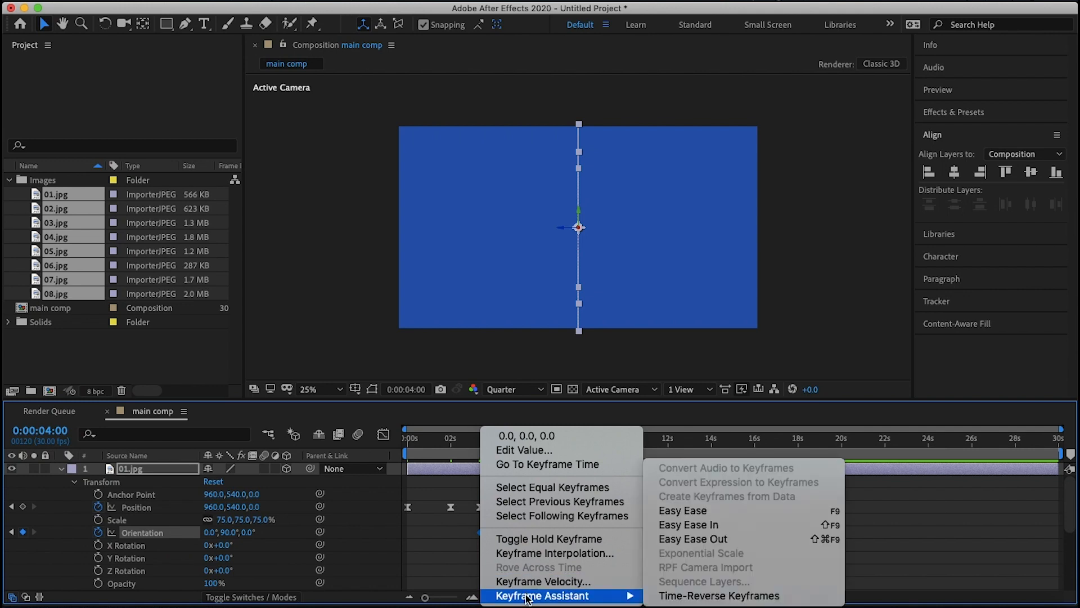
{"action": "left_click", "coordinate": [688, 517]}
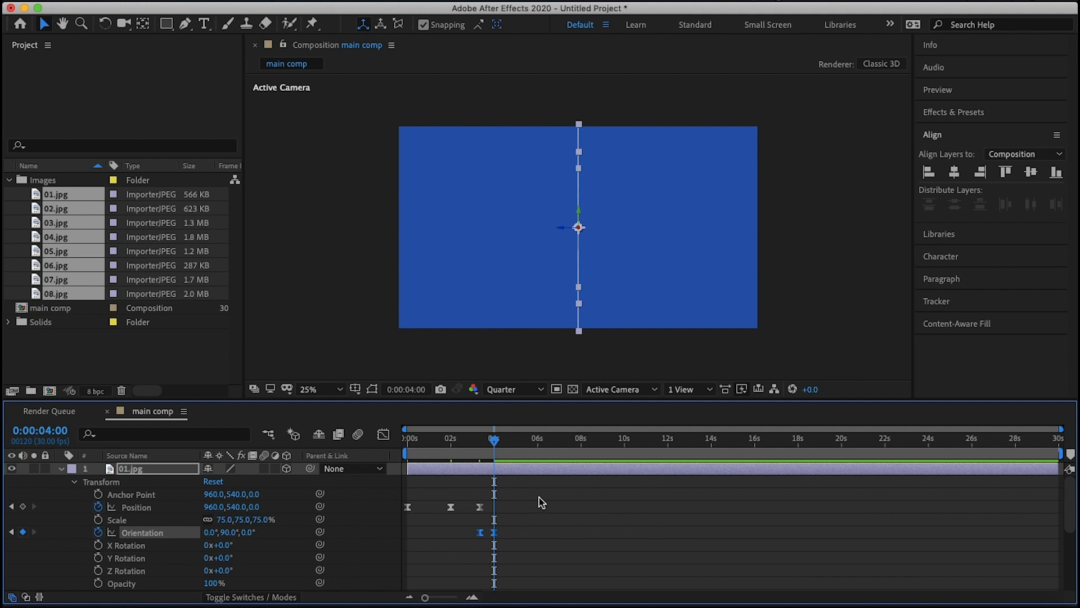
Preview the 01.jpg animation with the work area ending at 0:00:04:19, and extend the work area back to the composition's end
{"action": "left_click_drag", "start_coordinate": [494, 440], "coordinate": [403, 445]}
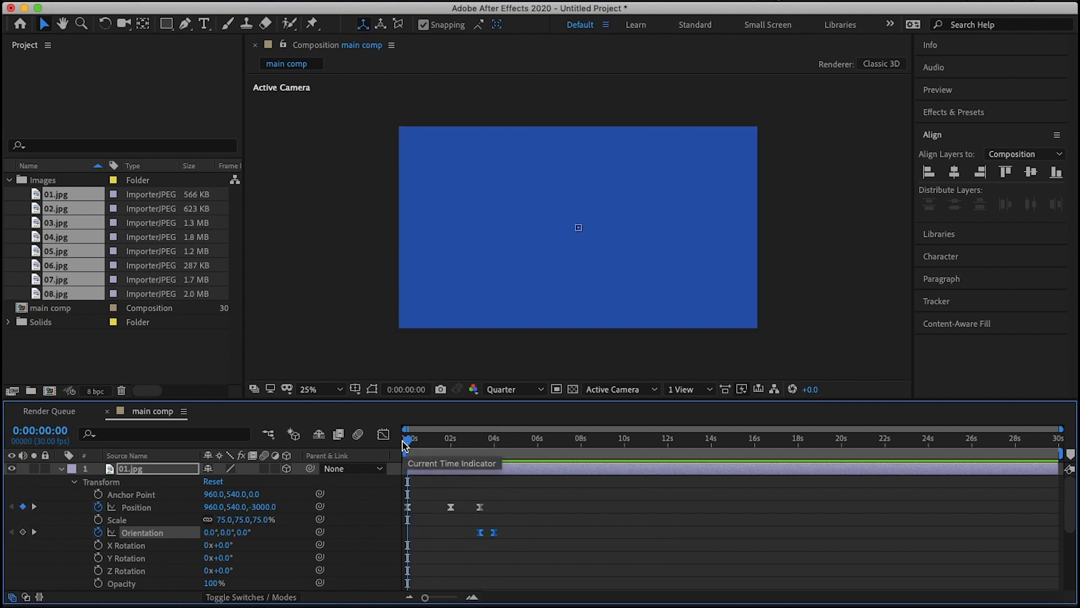
{"action": "left_click", "coordinate": [510, 442]}
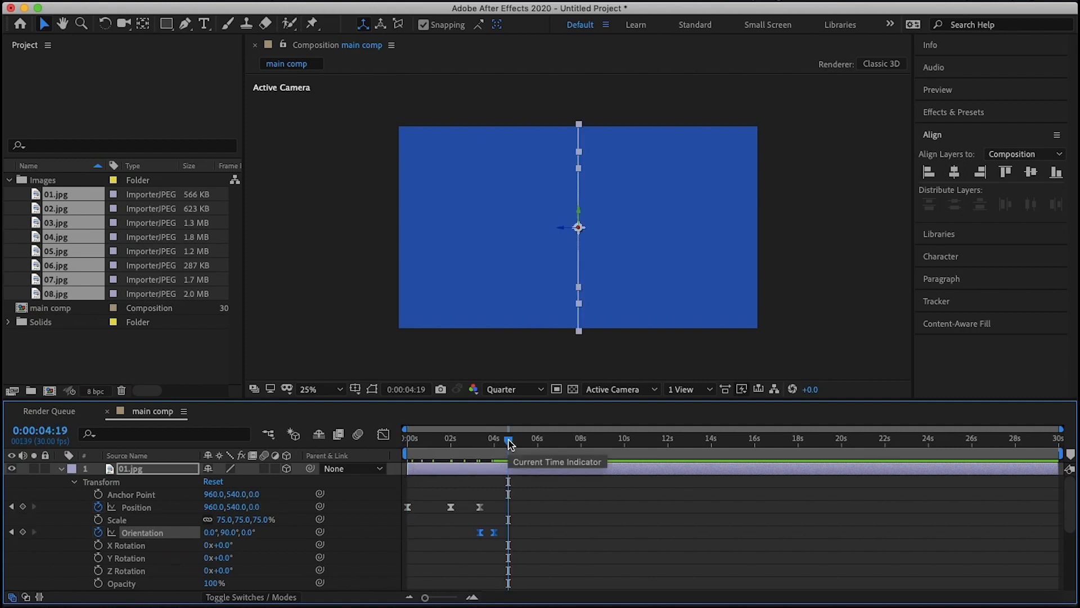
{"action": "key", "text": "n"}
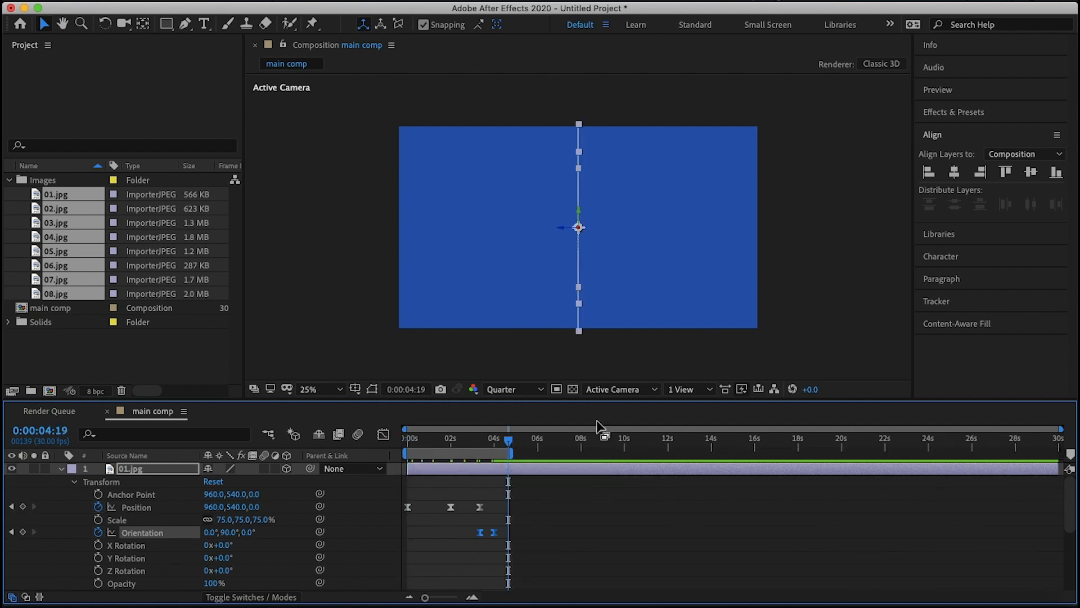
{"action": "key", "text": "space"}
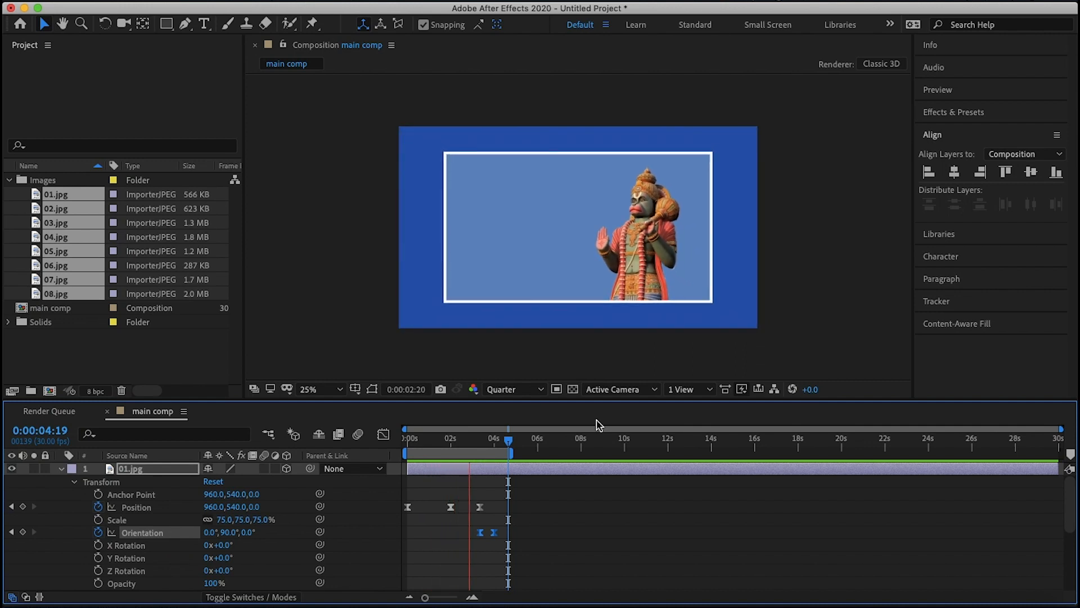
{"action": "key", "text": "space"}
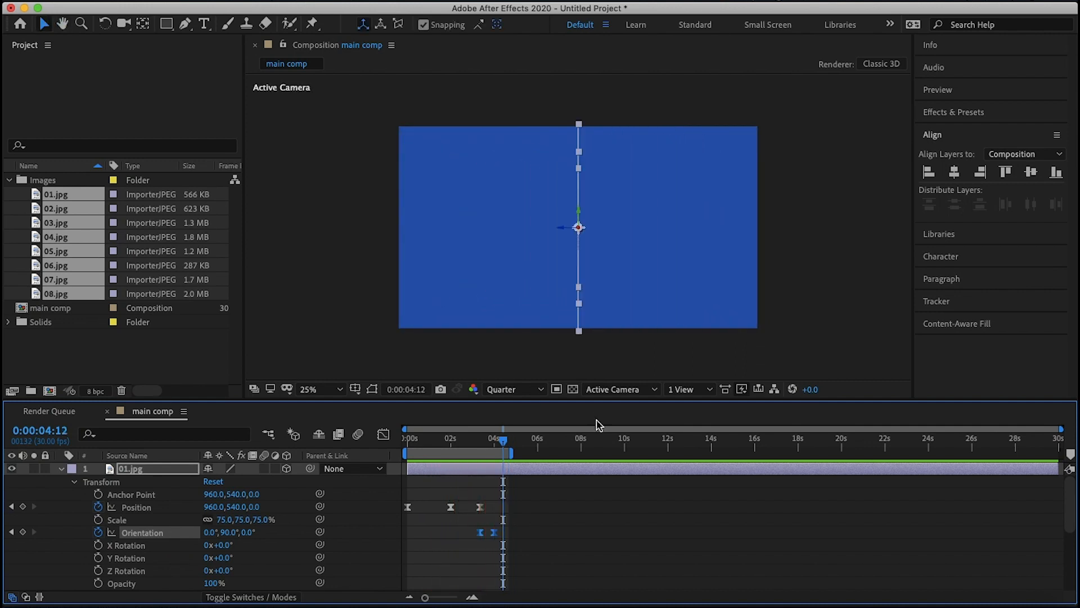
{"action": "left_click_drag", "start_coordinate": [511, 452], "coordinate": [1073, 451]}
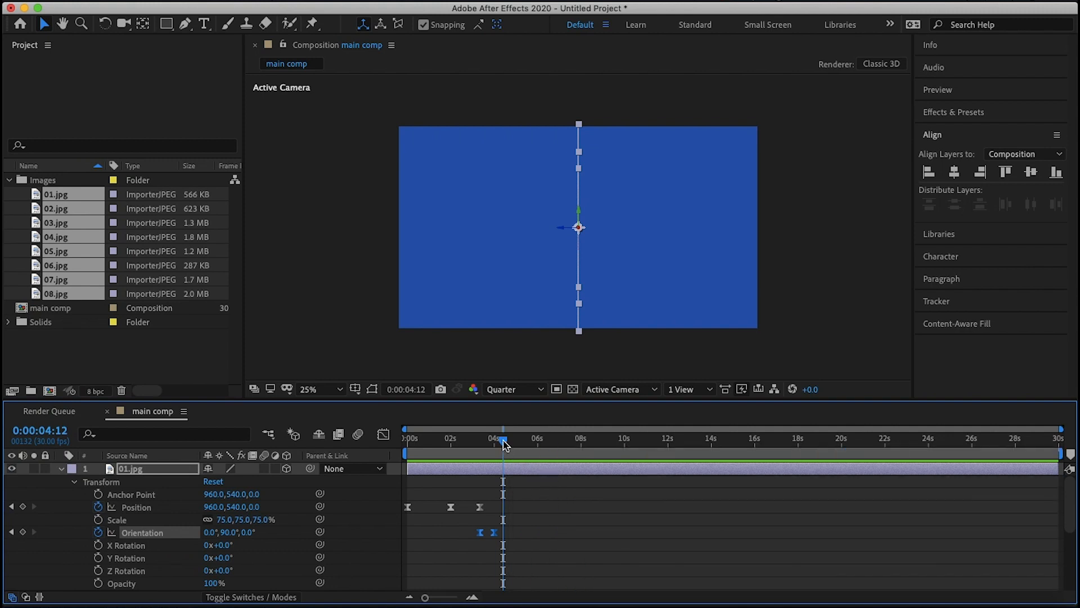
Trim the end of the 01.jpg layer to 4 seconds and collapse its properties
{"action": "left_click_drag", "start_coordinate": [504, 443], "coordinate": [494, 442]}
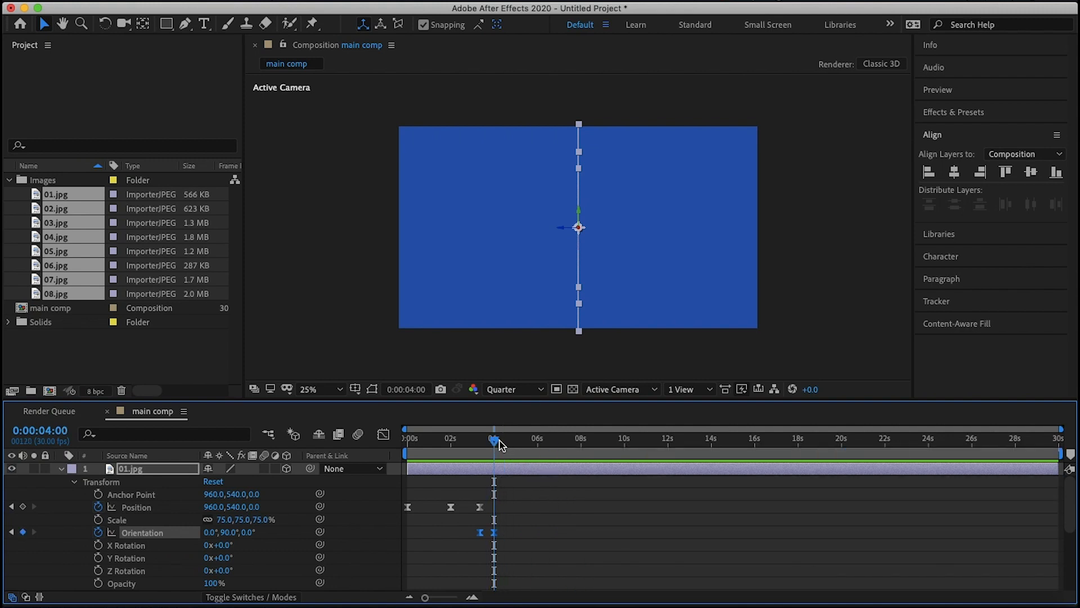
{"action": "left_click", "coordinate": [465, 473]}
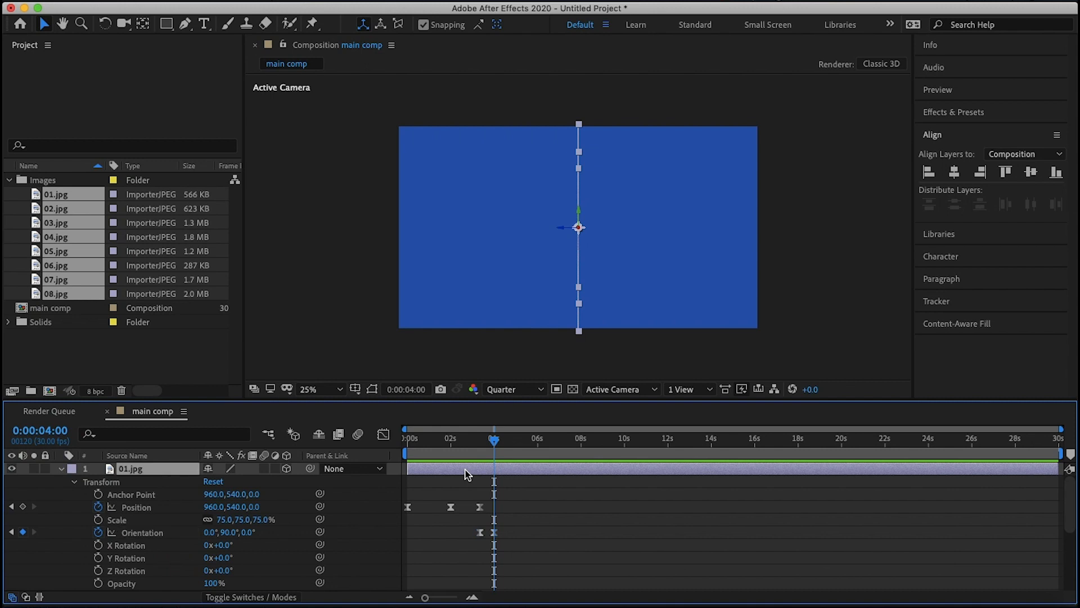
{"action": "key", "text": "alt+bracketright"}
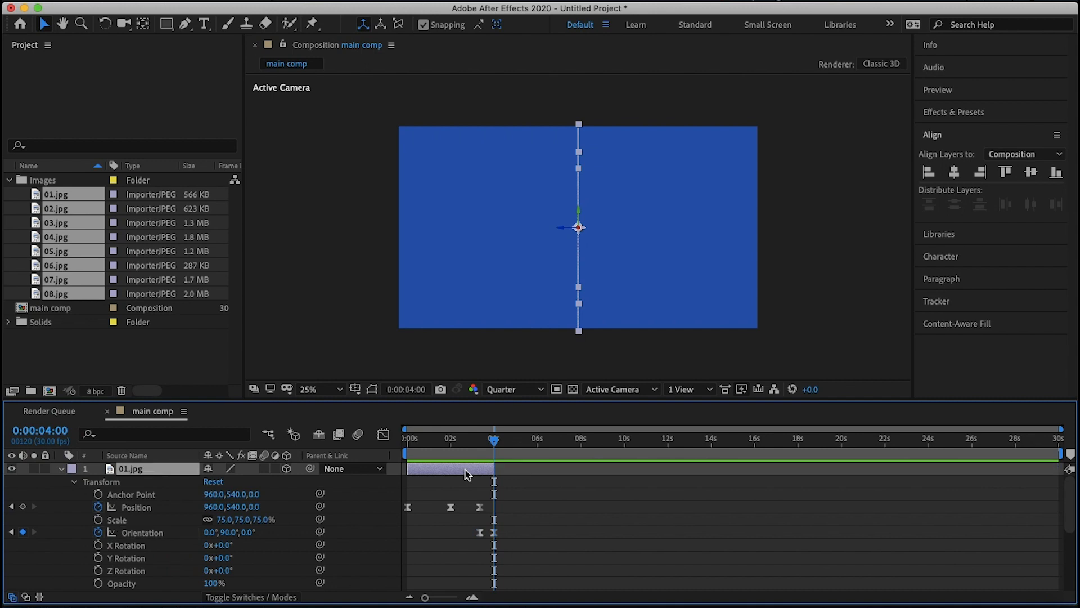
{"action": "left_click", "coordinate": [61, 470]}
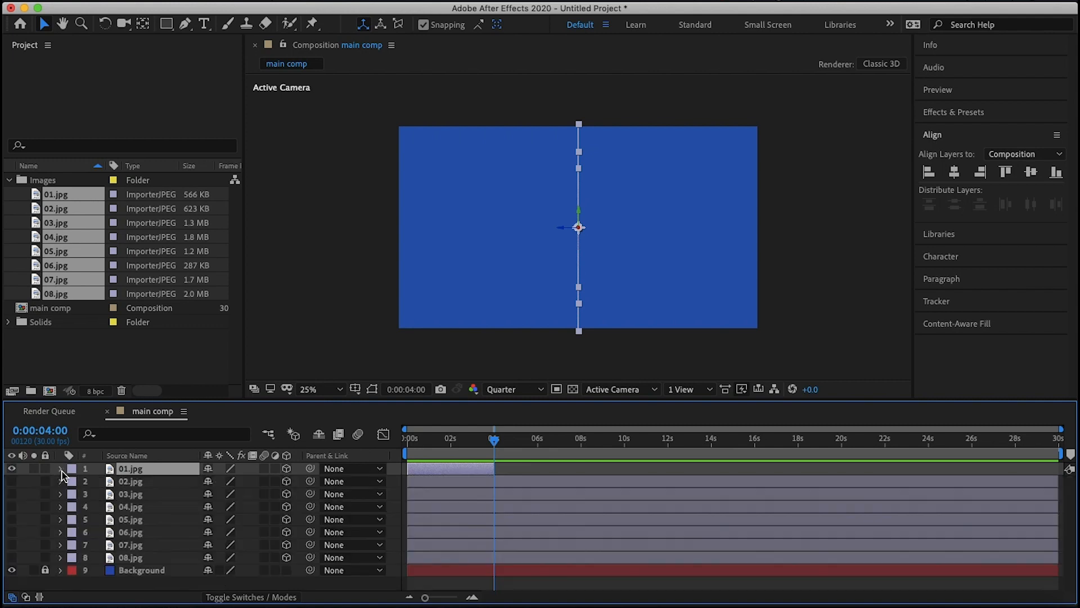
Move the start of the 02.jpg layer to 4 seconds and make the layer visible
{"action": "left_click", "coordinate": [151, 487]}
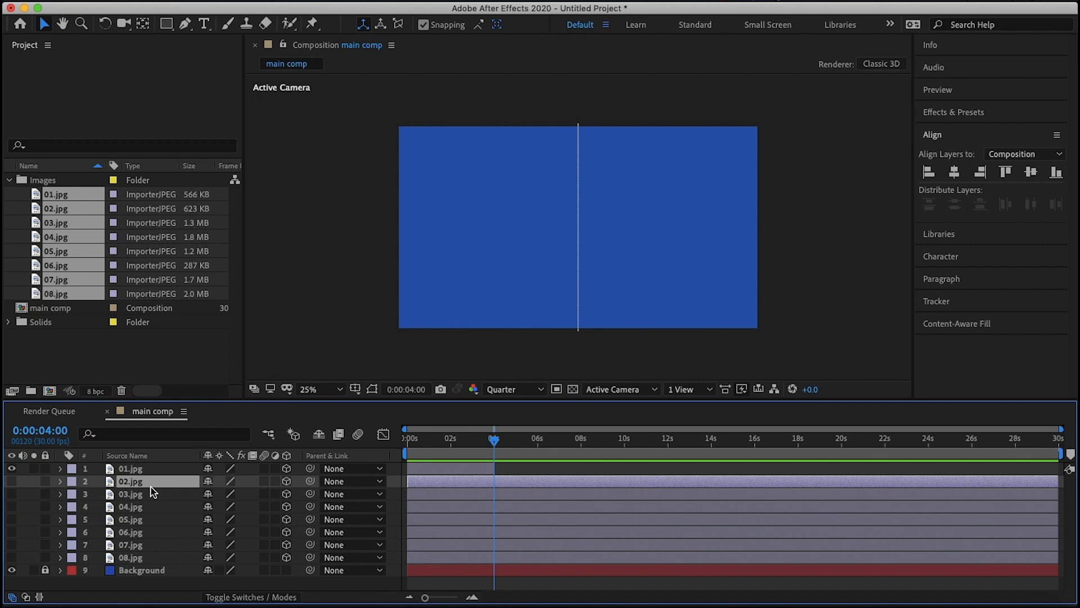
{"action": "key", "text": "bracketleft"}
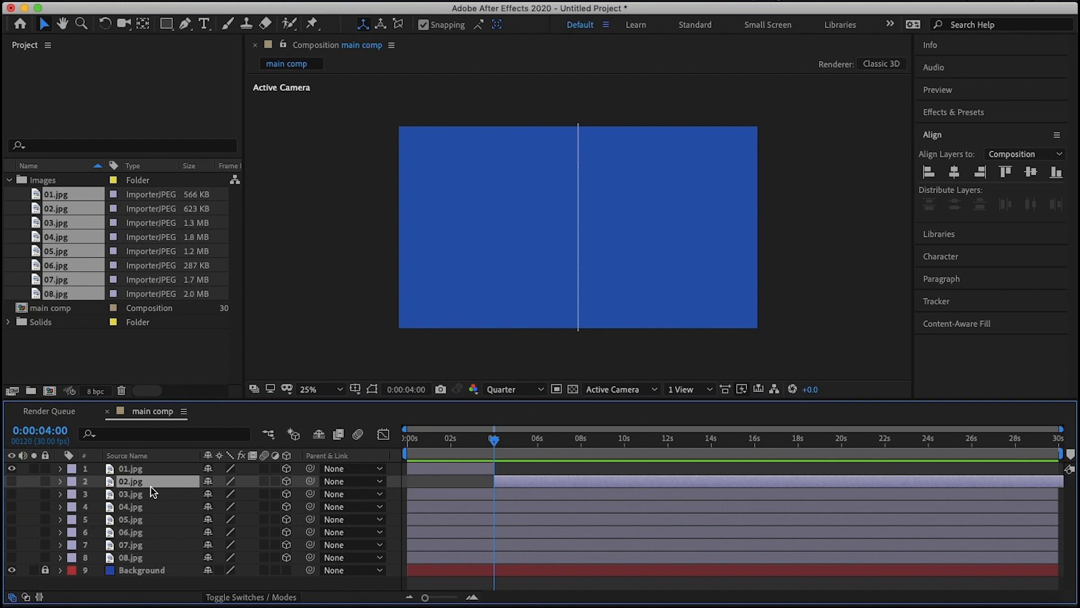
{"action": "left_click", "coordinate": [12, 481]}
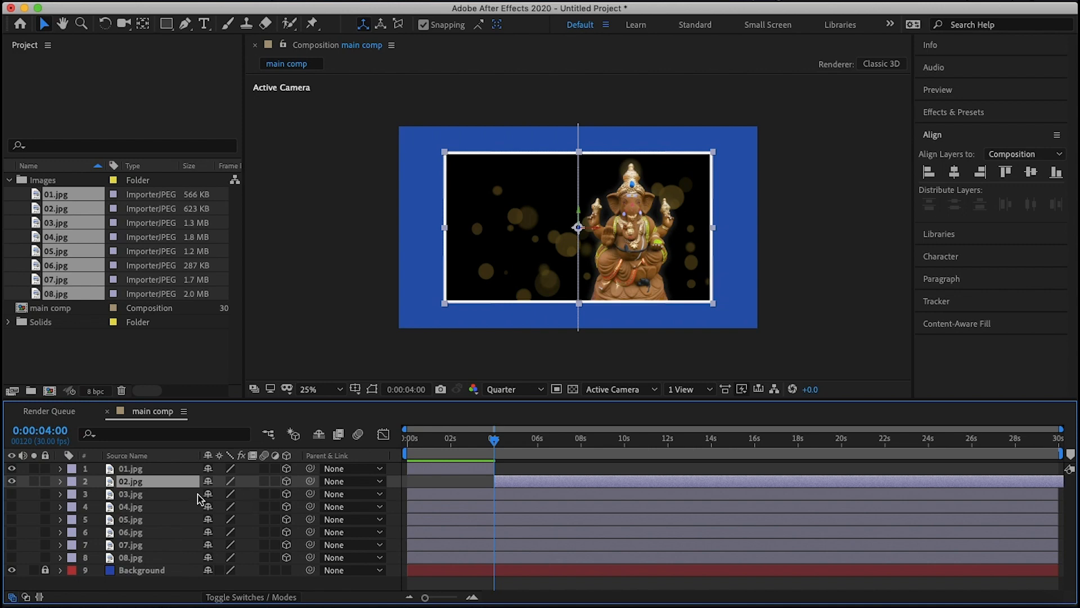
Keyframe the 02.jpg layer's Y orientation at 90° at 0:00:04:00 and 180° at 0:00:04:20
{"action": "left_click", "coordinate": [60, 482]}
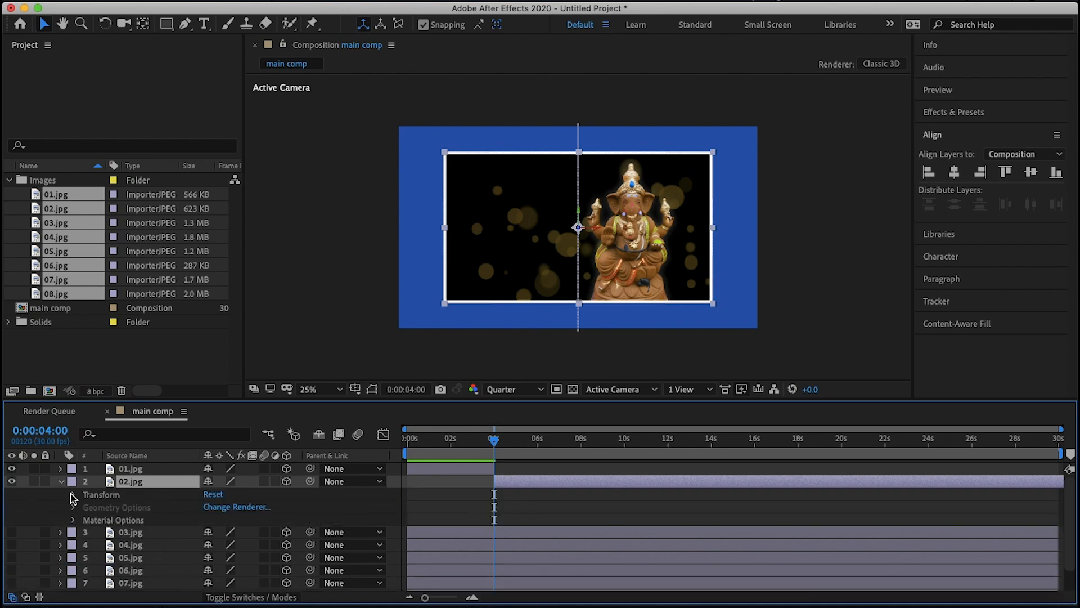
{"action": "left_click", "coordinate": [73, 495]}
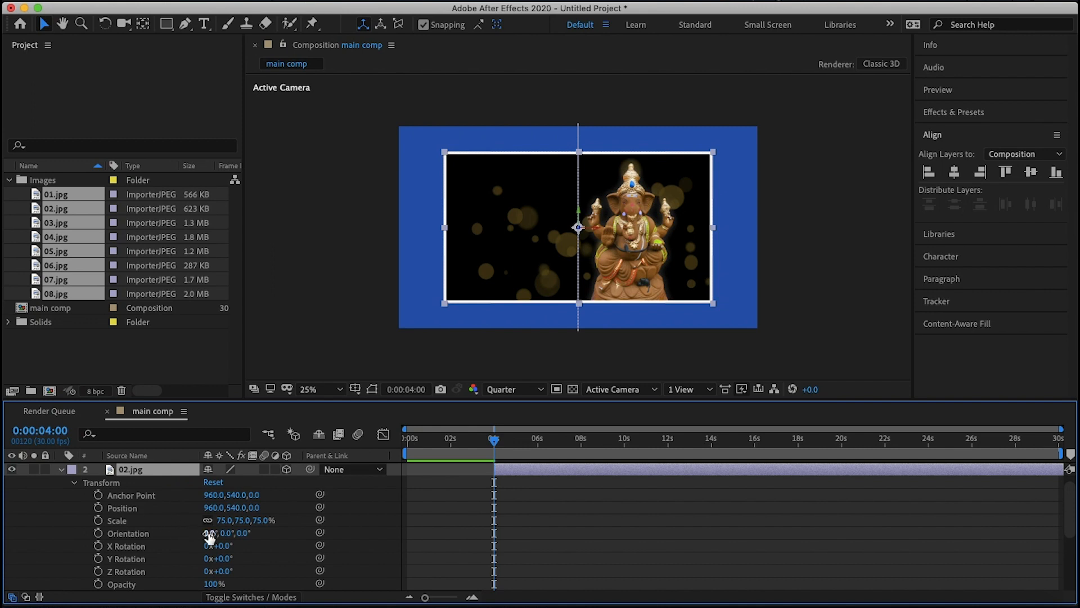
{"action": "left_click", "coordinate": [97, 534]}
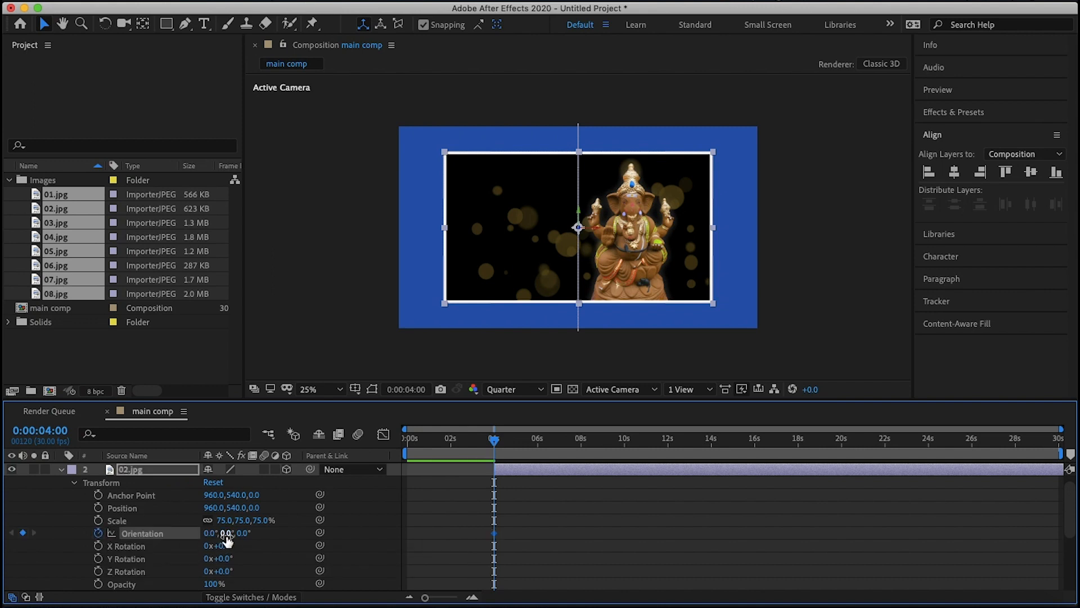
{"action": "left_click_drag", "start_coordinate": [227, 540], "coordinate": [290, 540]}
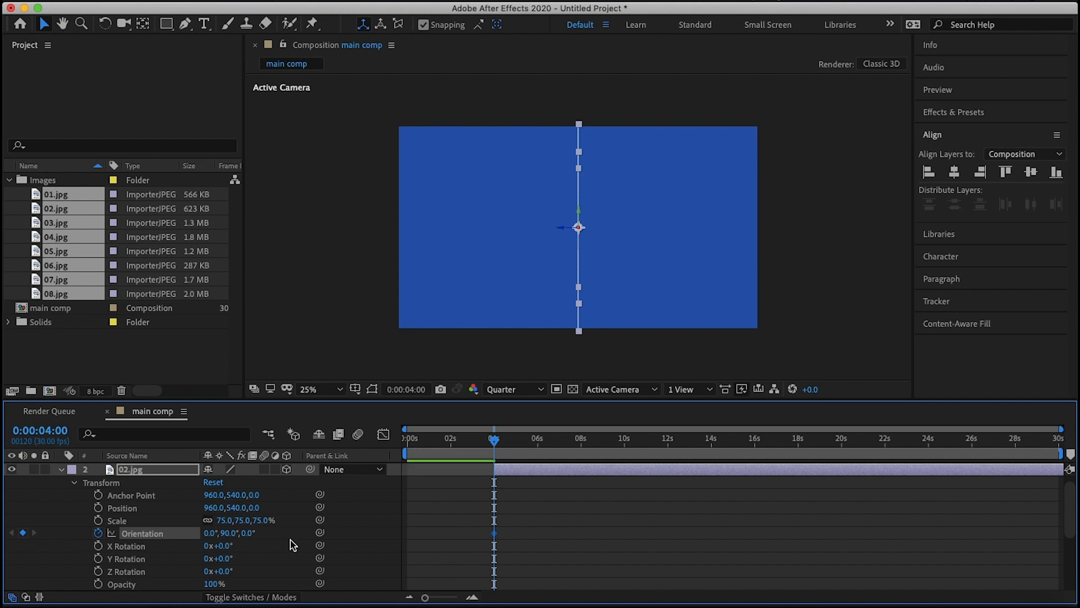
{"action": "key", "text": "space"}
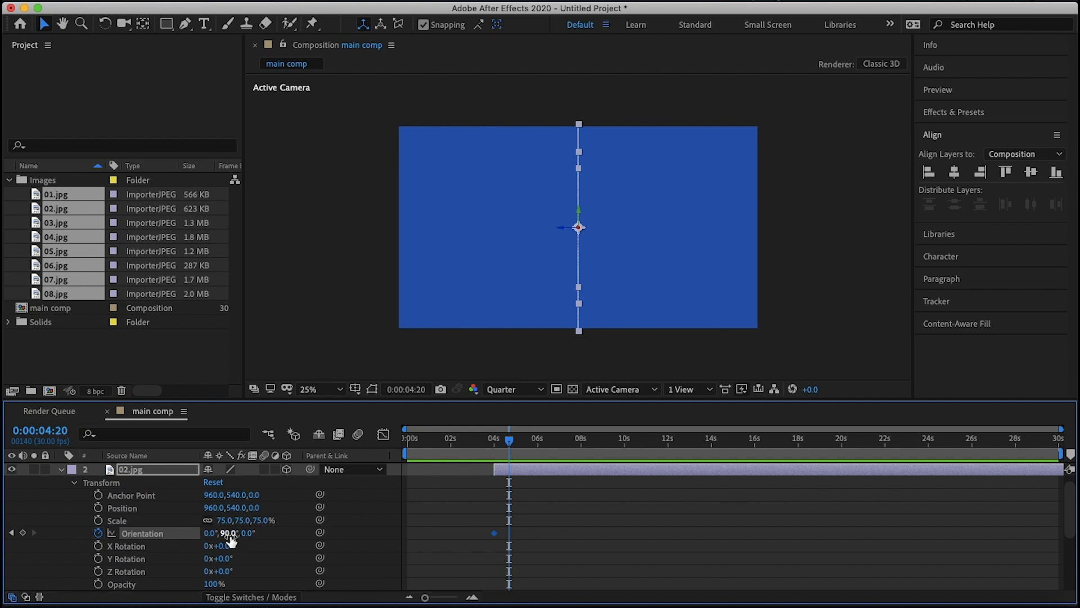
{"action": "left_click_drag", "start_coordinate": [229, 535], "coordinate": [291, 541]}
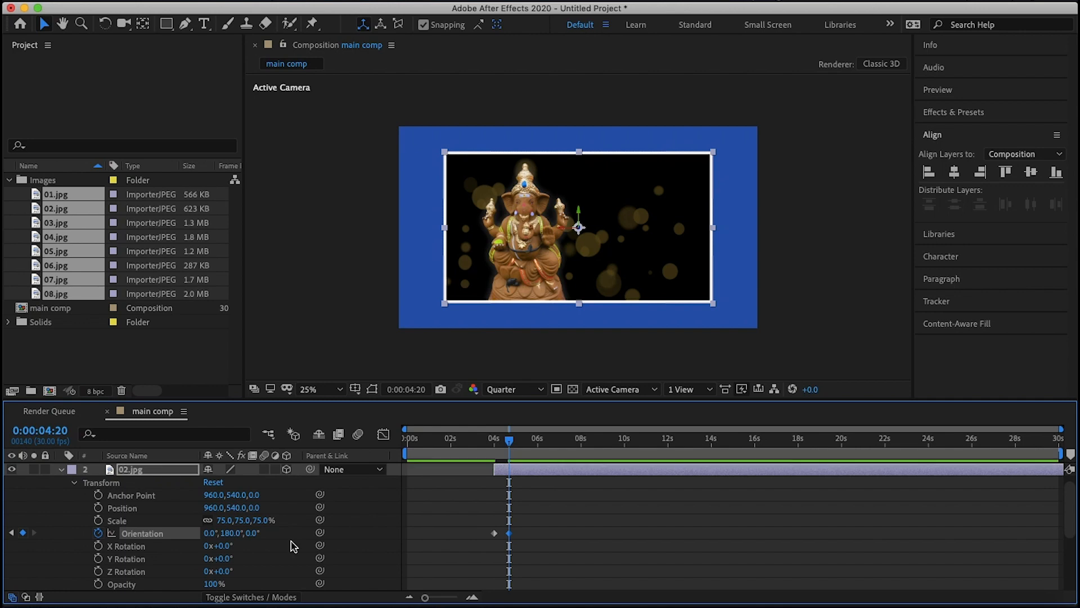
Flip the 02.jpg layer horizontally
{"action": "right_click", "coordinate": [623, 262]}
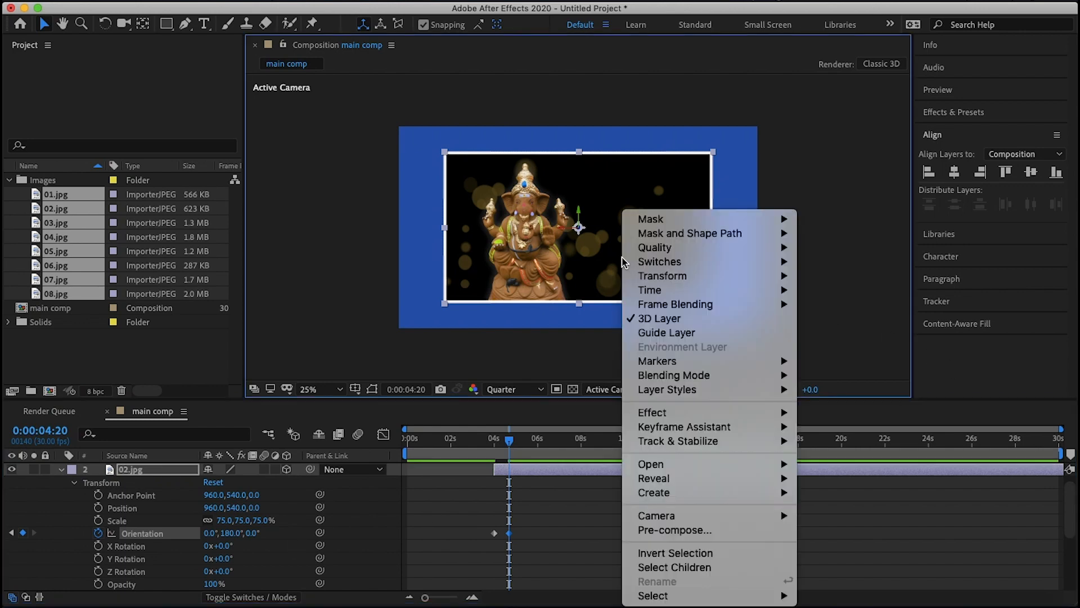
{"action": "mouse_move", "coordinate": [639, 277]}
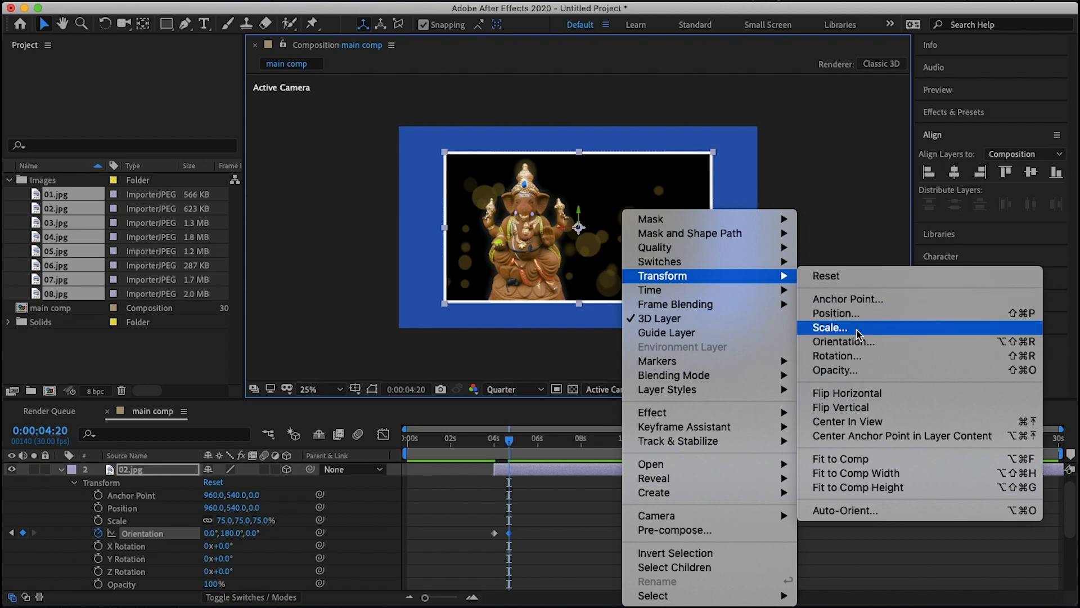
{"action": "left_click", "coordinate": [863, 396]}
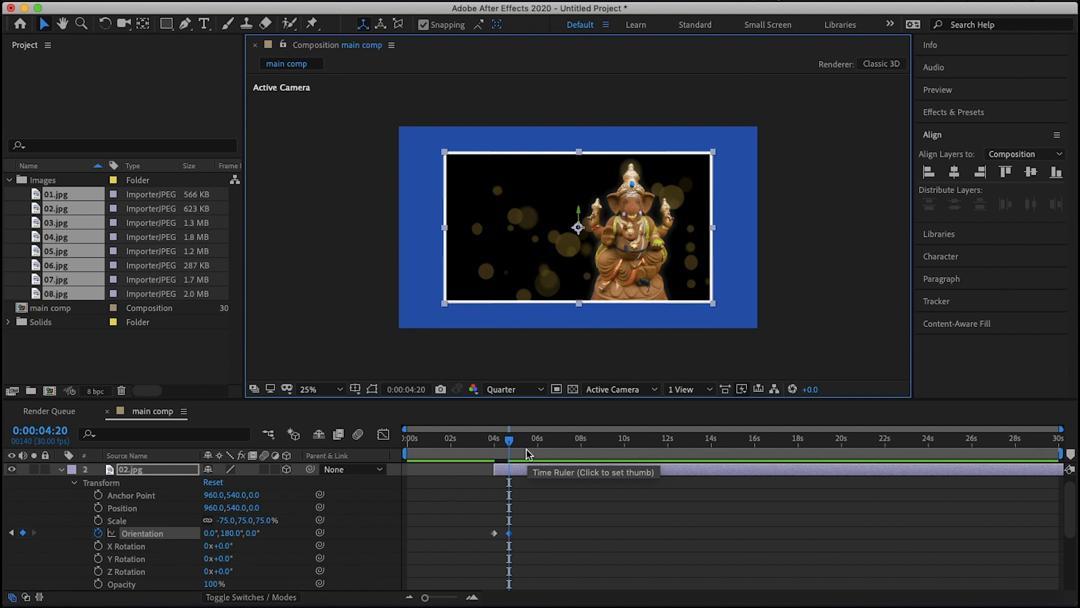
Add a hold keyframe for the 02.jpg orientation at 0:00:06:20 and set its Y orientation to 270° at 0:00:07:10
{"action": "key", "text": "space"}
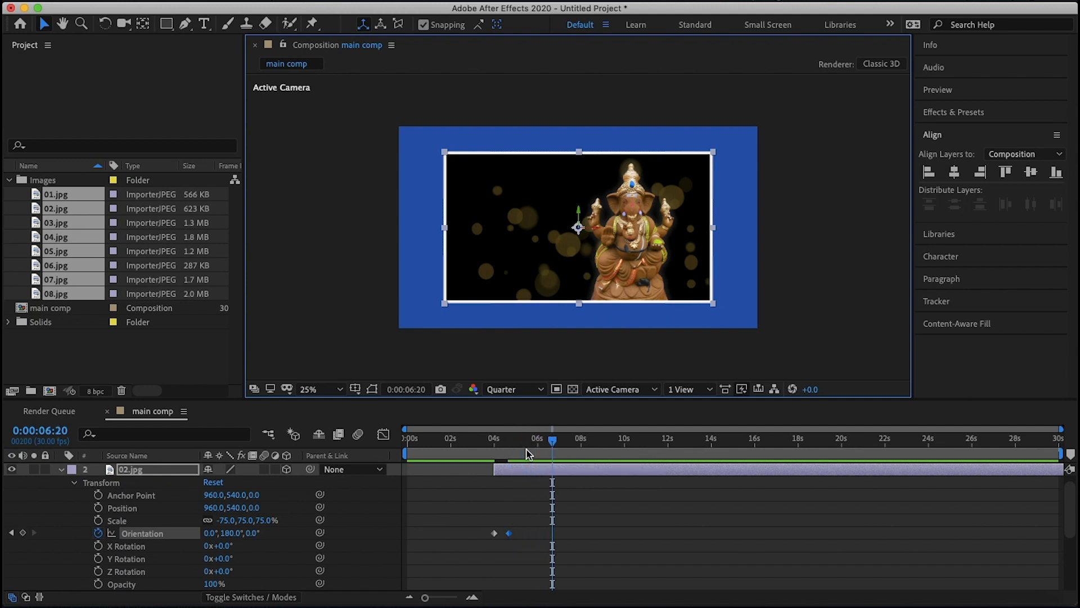
{"action": "left_click", "coordinate": [22, 533]}
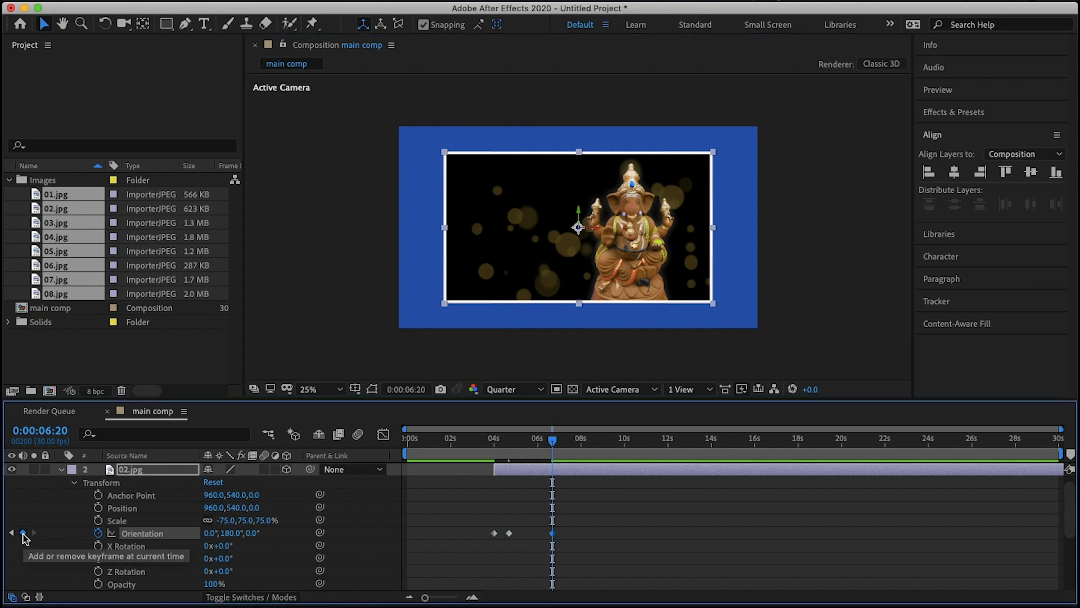
{"action": "key", "text": "space"}
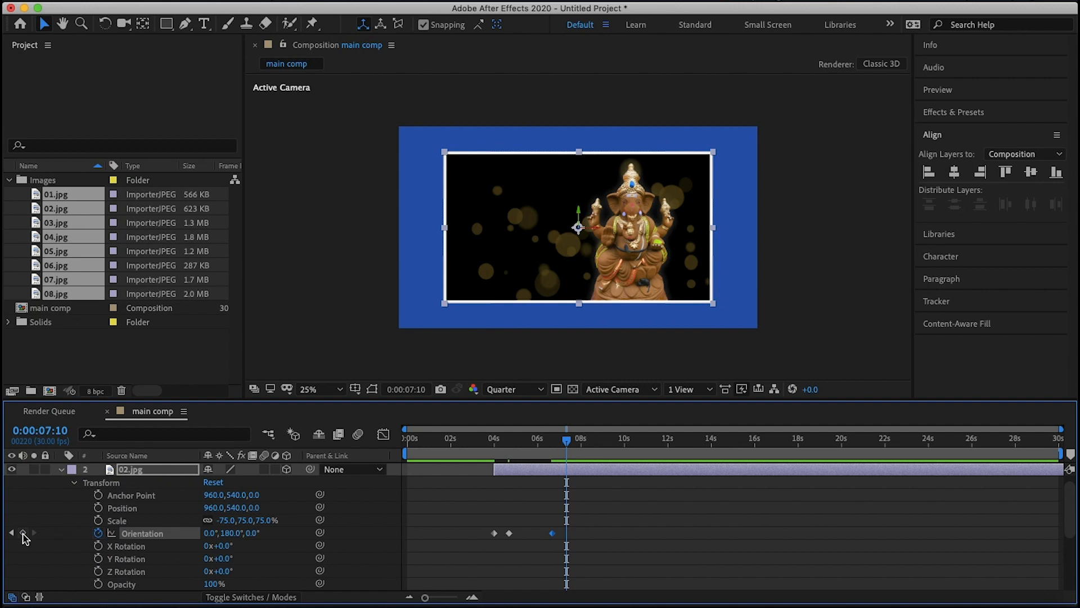
{"action": "left_click_drag", "start_coordinate": [231, 539], "coordinate": [286, 544]}
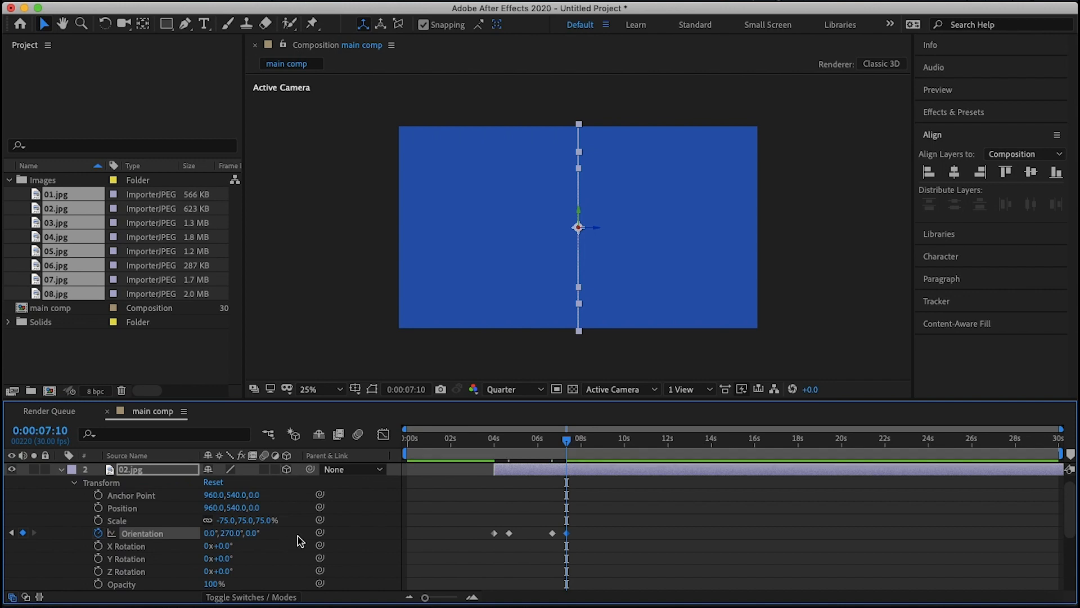
Apply Easy Ease to all four orientation keyframes of the 02.jpg layer and trim the layer's end to 0:00:07:10
{"action": "left_click_drag", "start_coordinate": [582, 527], "coordinate": [485, 545]}
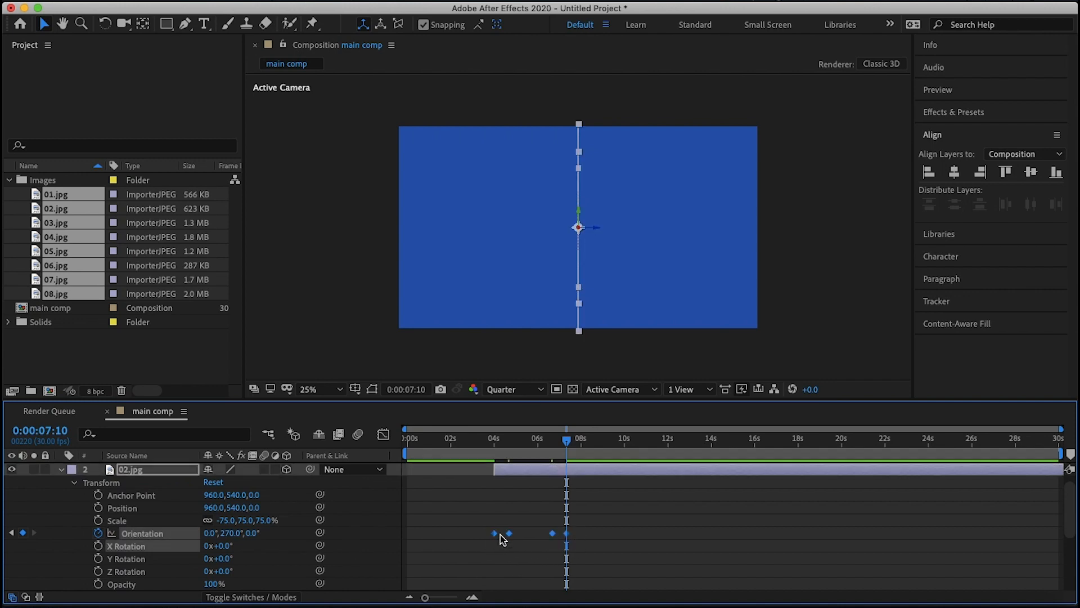
{"action": "right_click", "coordinate": [509, 533]}
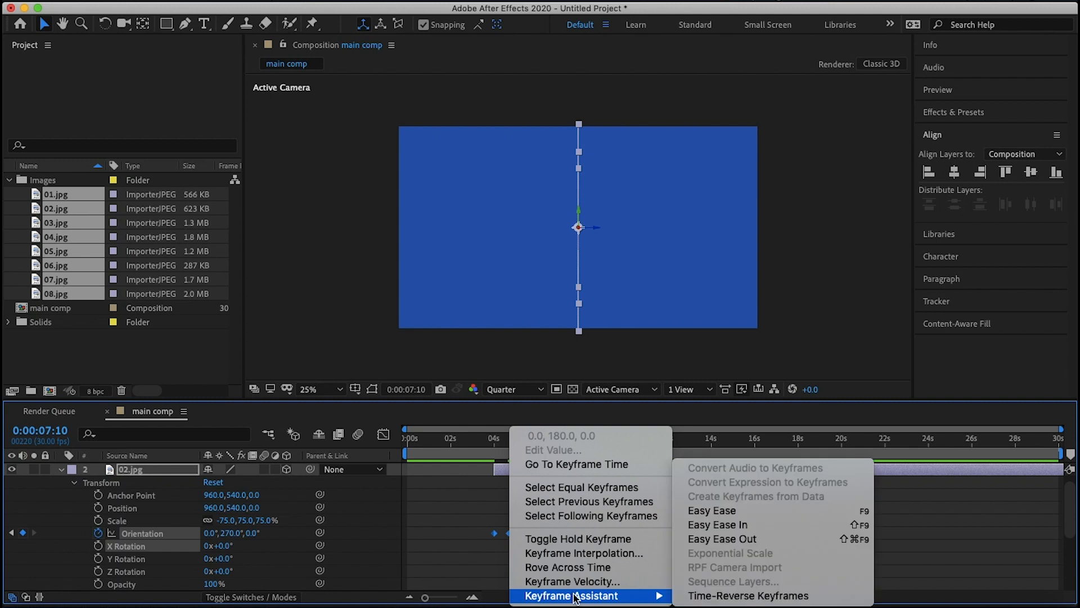
{"action": "mouse_move", "coordinate": [582, 596]}
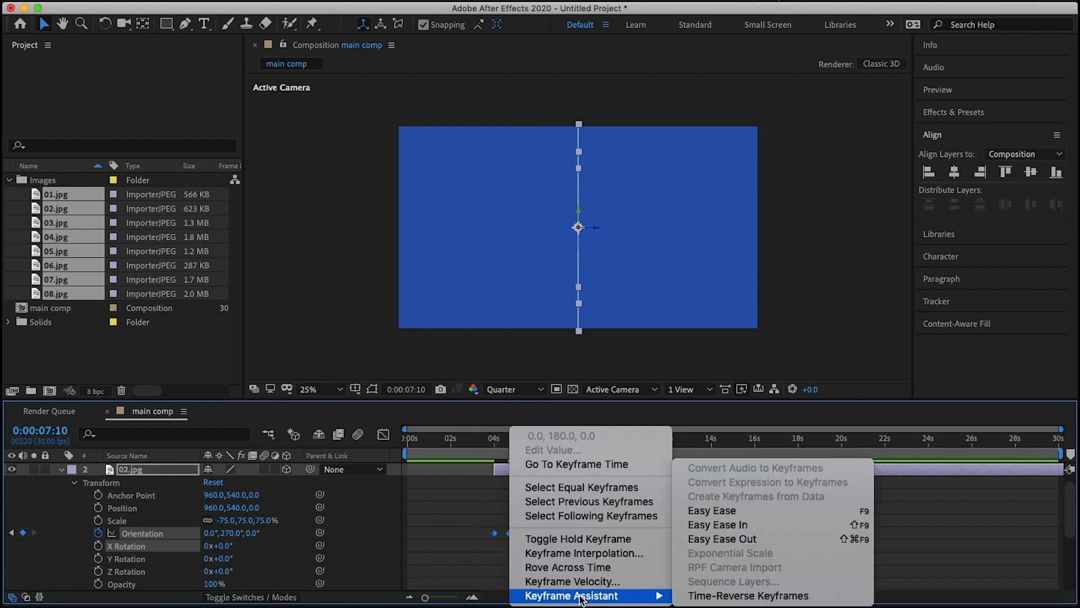
{"action": "left_click", "coordinate": [726, 512]}
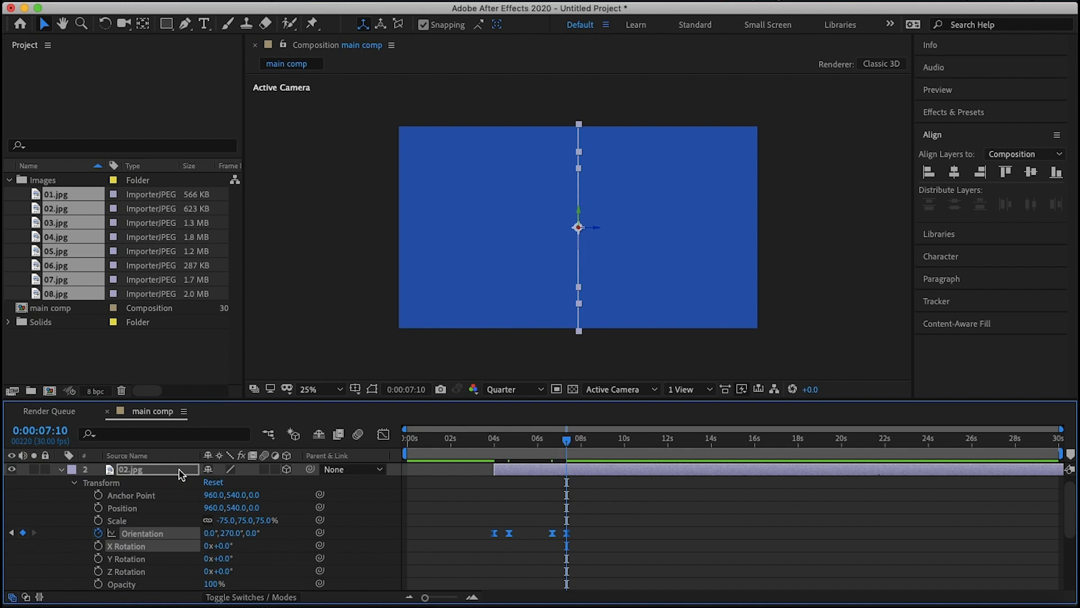
{"action": "left_click", "coordinate": [165, 471]}
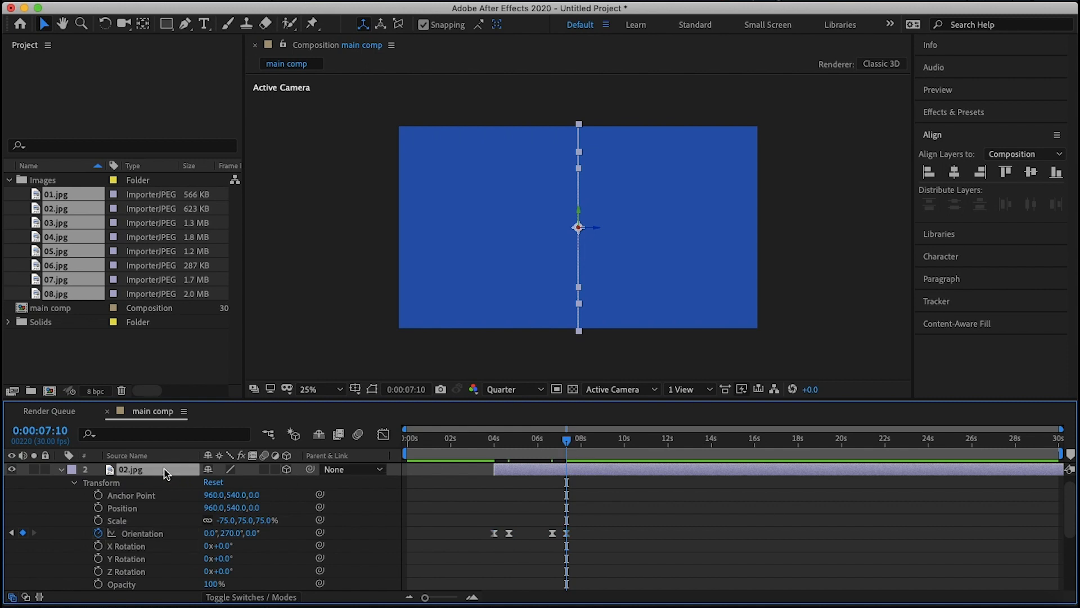
{"action": "key", "text": "alt+bracketright"}
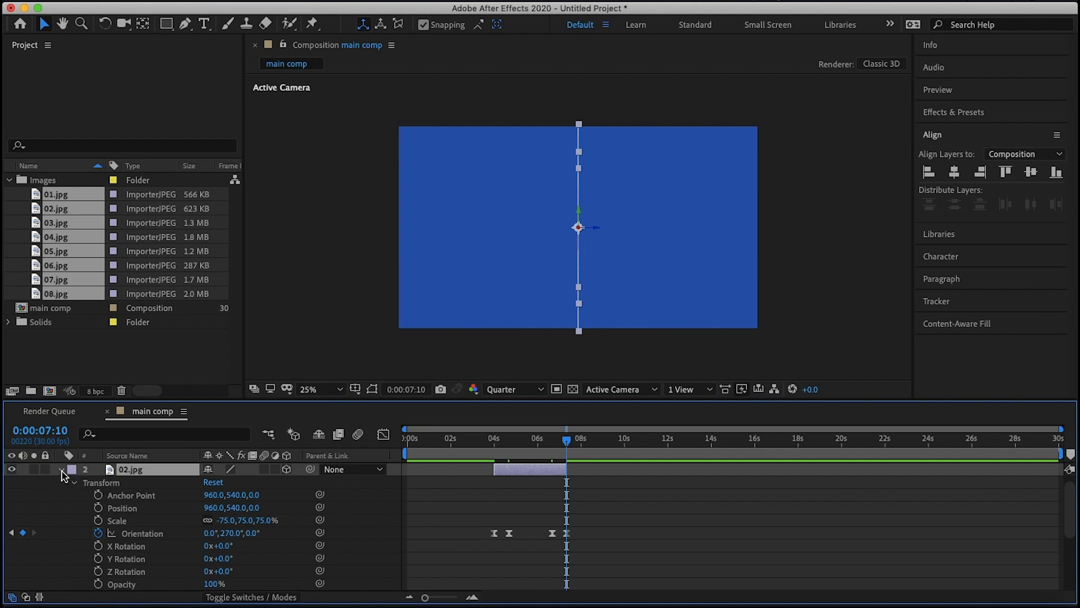
Copy all orientation keyframes of the 02.jpg layer and collapse its properties
{"action": "scroll", "coordinate": [420, 532], "scroll_direction": "up", "scroll_amount": 1}
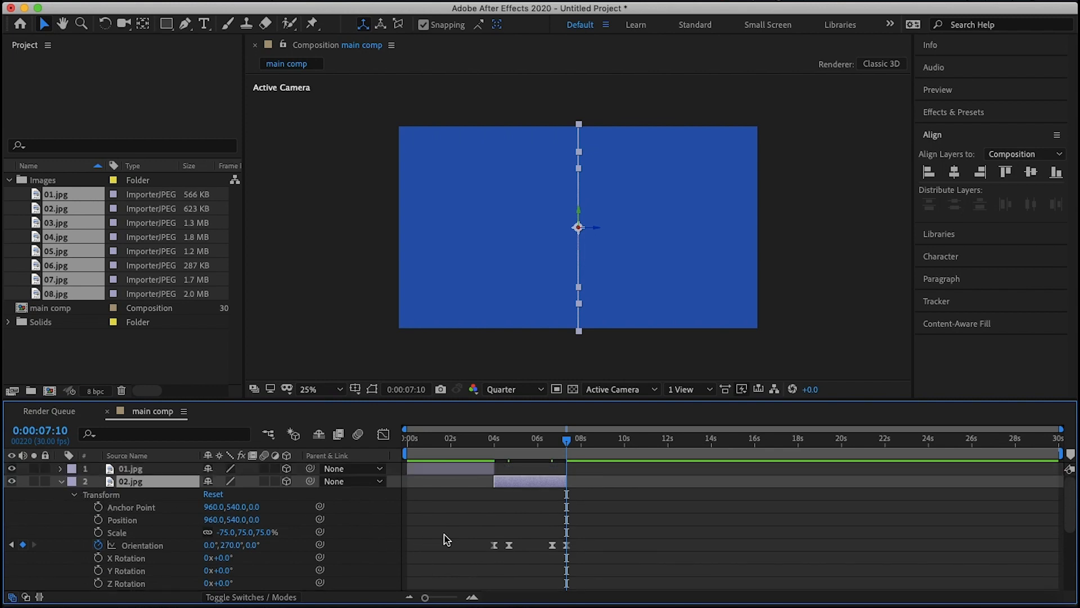
{"action": "left_click_drag", "start_coordinate": [452, 532], "coordinate": [598, 558]}
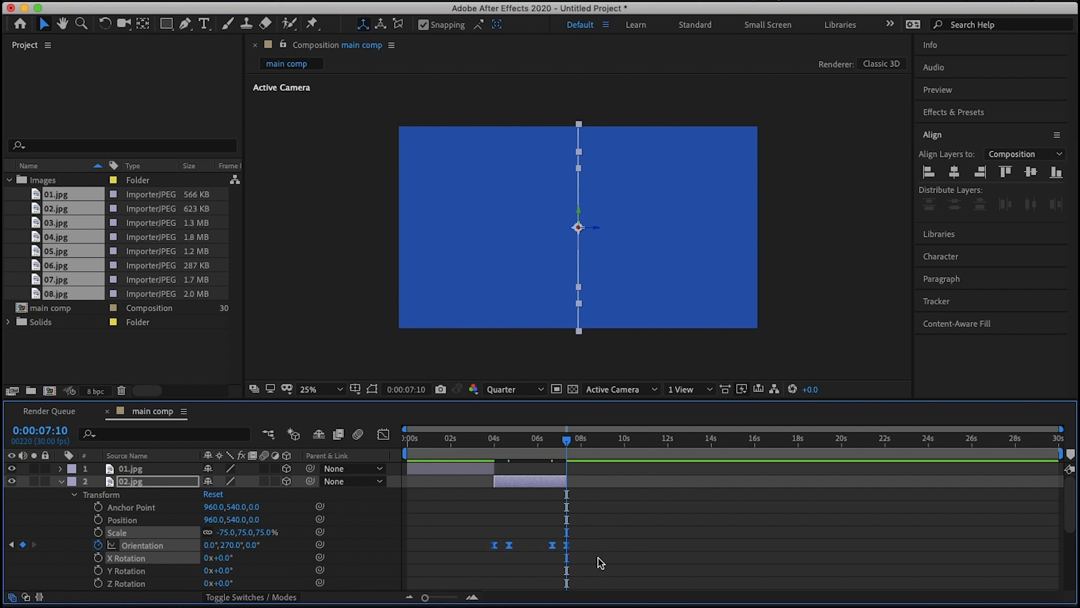
{"action": "left_click", "coordinate": [599, 558]}
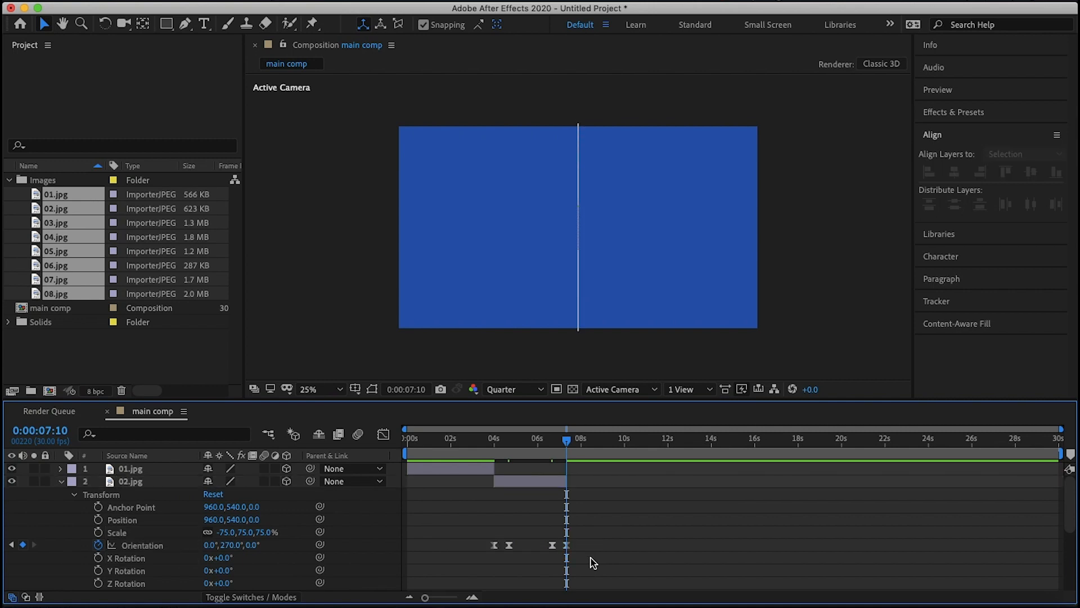
{"action": "left_click", "coordinate": [135, 544]}
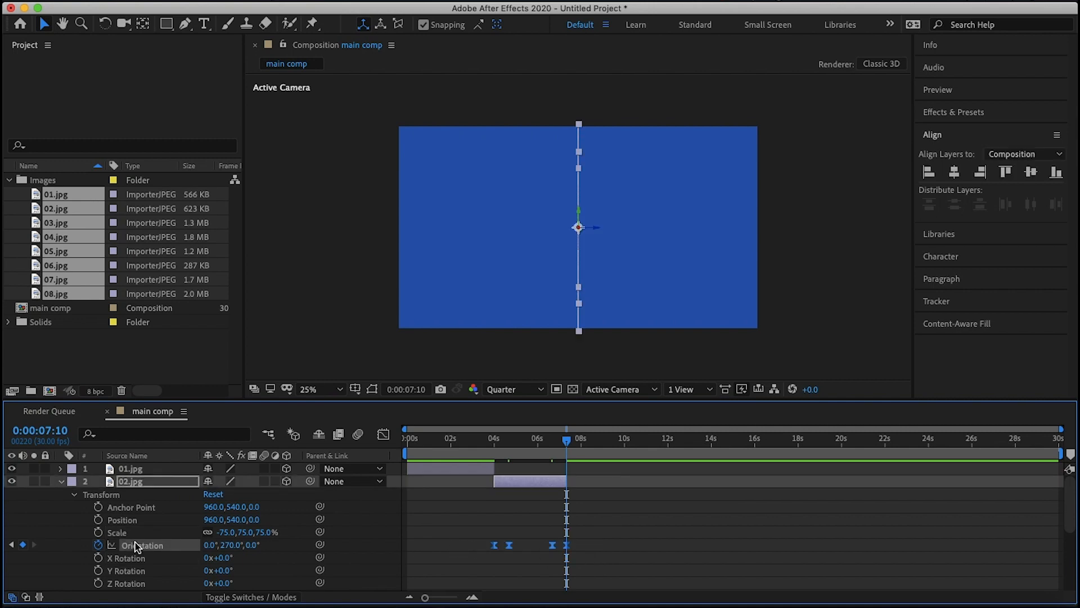
{"action": "left_click", "coordinate": [61, 481]}
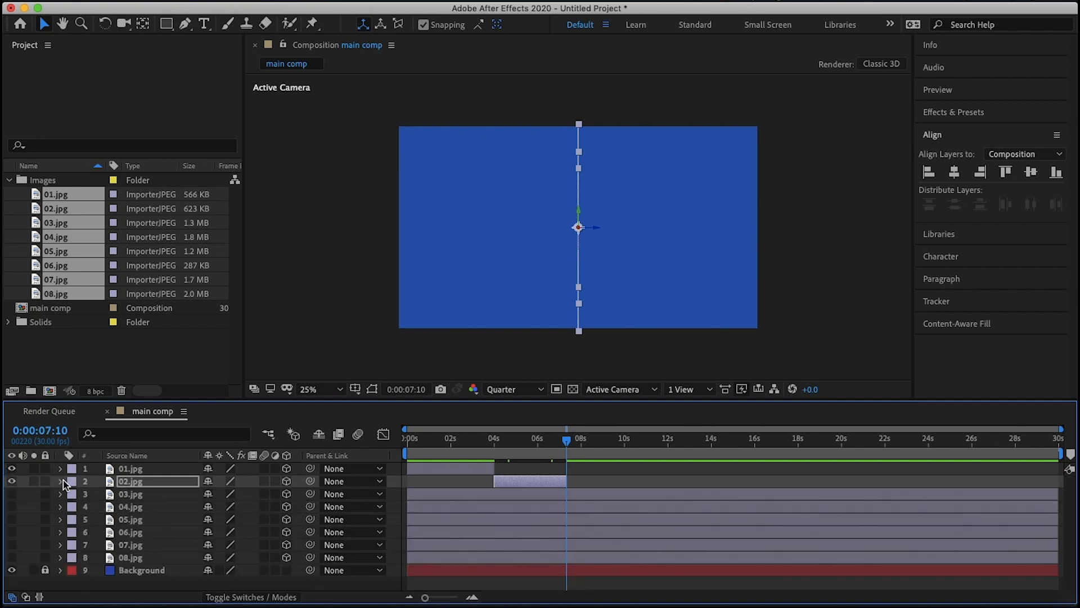
Make the 03.jpg layer visible and trim its start to 0:00:07:10
{"action": "left_click", "coordinate": [12, 493]}
{"action": "left_click", "coordinate": [439, 498]}
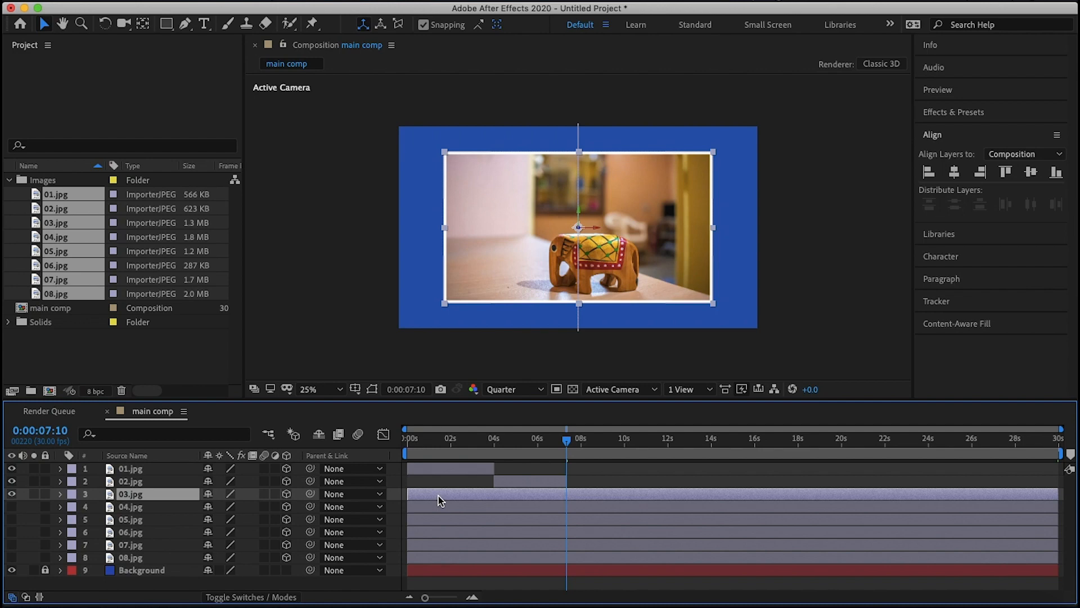
{"action": "key", "text": "alt+bracketleft"}
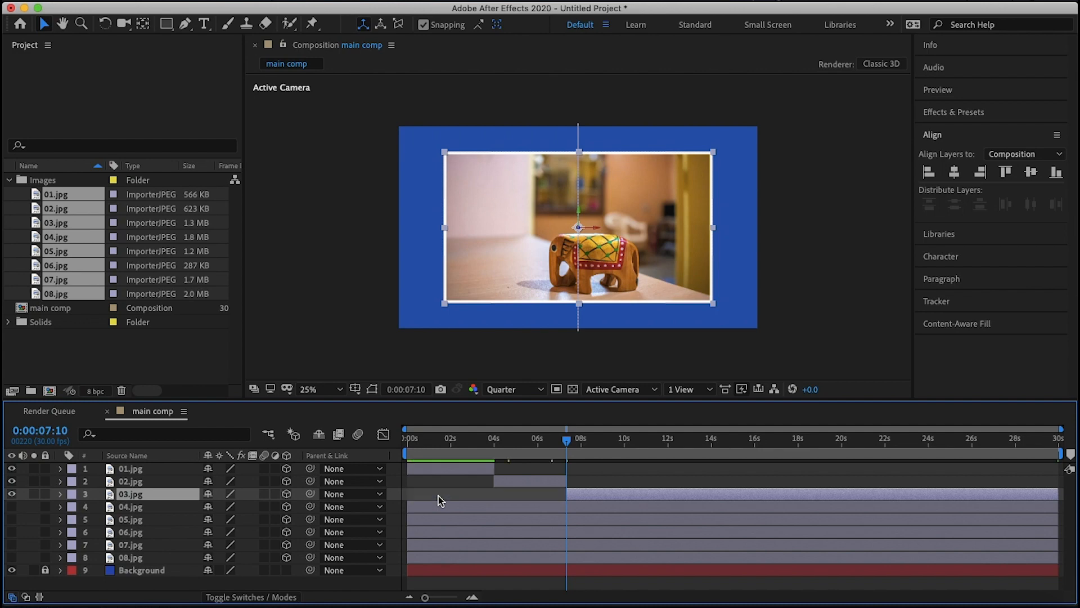
Paste the copied orientation keyframes onto the 03.jpg layer at 0:00:07:10 and reveal its keyframed property
{"action": "key", "text": "super+v"}
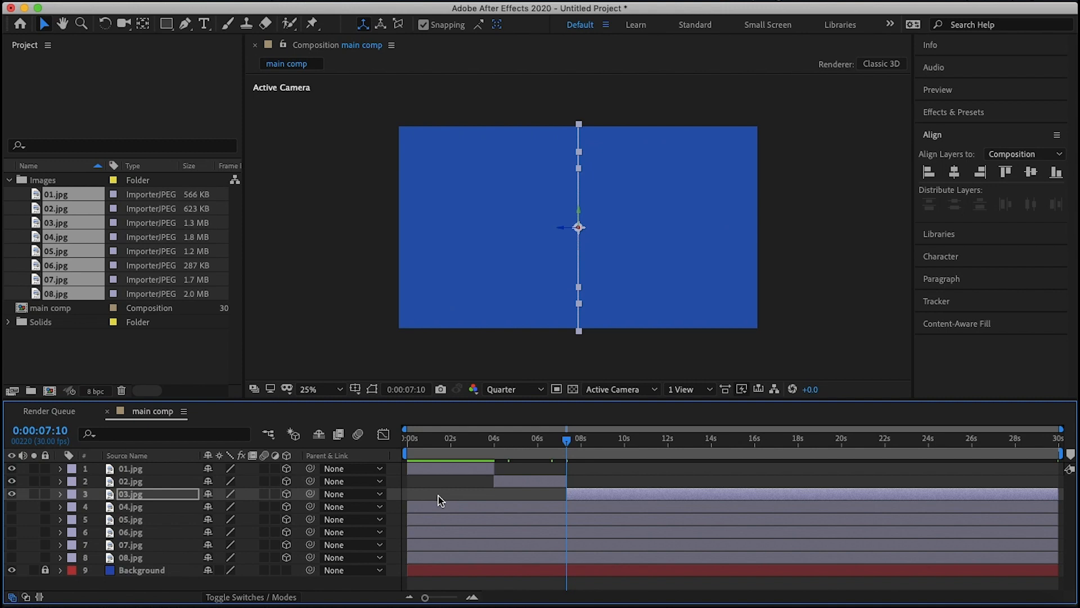
{"action": "key", "text": "u"}
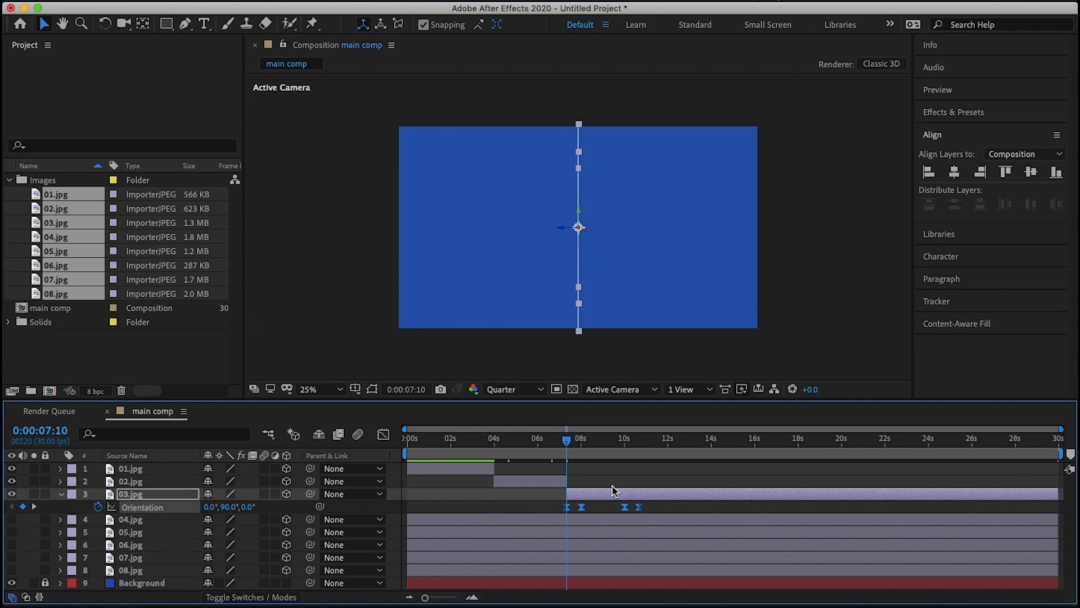
Flip the 03.jpg layer horizontally at a frame where the image faces the camera
{"action": "left_click_drag", "start_coordinate": [568, 440], "coordinate": [593, 444]}
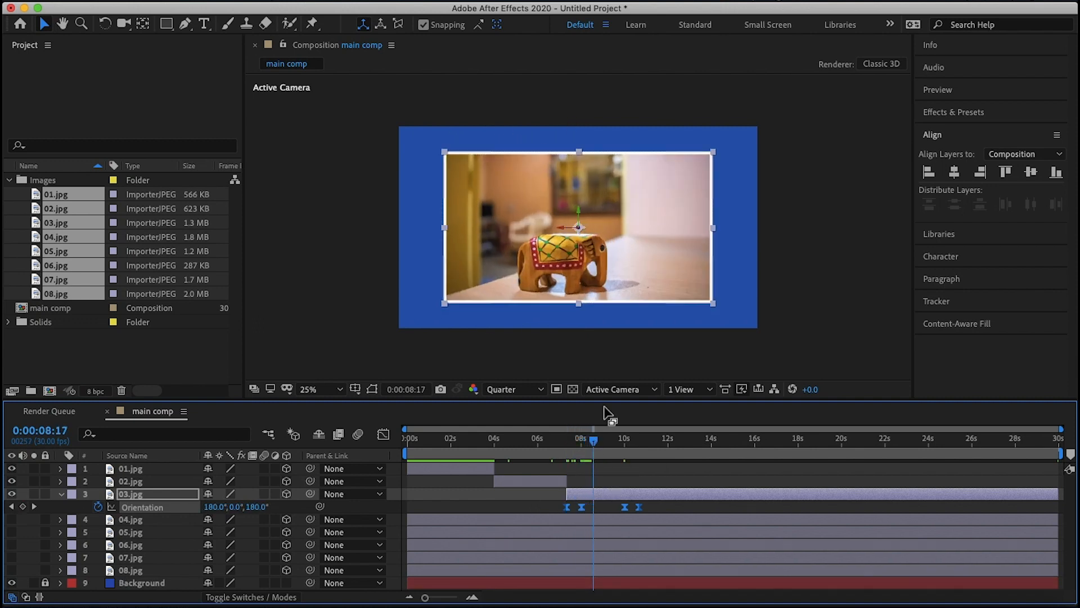
{"action": "right_click", "coordinate": [622, 248]}
{"action": "mouse_move", "coordinate": [624, 250]}
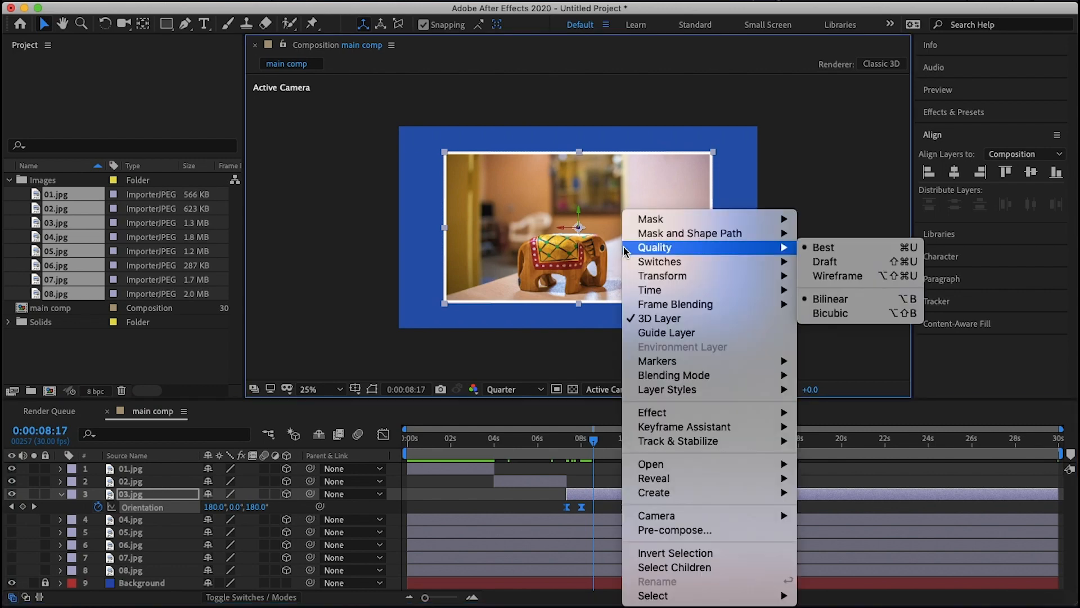
{"action": "mouse_move", "coordinate": [703, 276]}
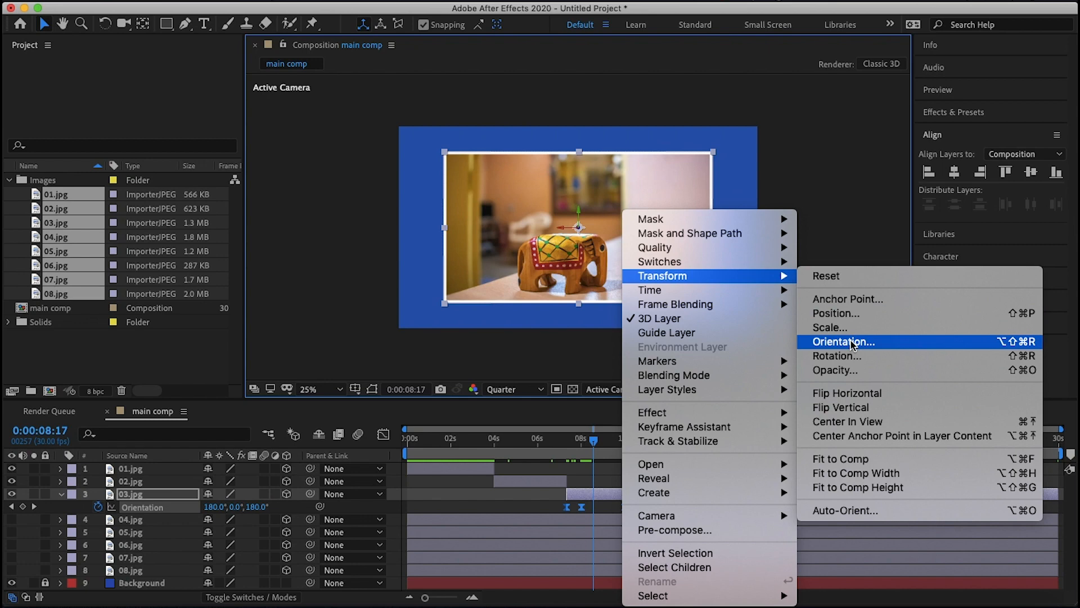
{"action": "left_click", "coordinate": [855, 398]}
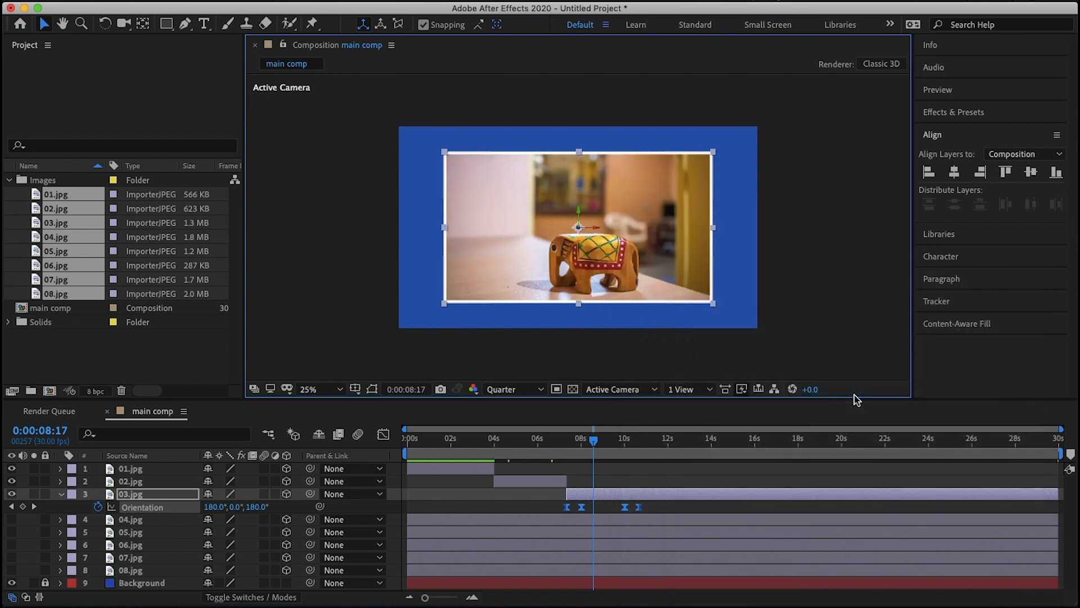
Trim the end of the 03.jpg layer to its last orientation keyframe at 0:00:10:20
{"action": "left_click_drag", "start_coordinate": [598, 439], "coordinate": [631, 451]}
{"action": "left_click", "coordinate": [34, 506]}
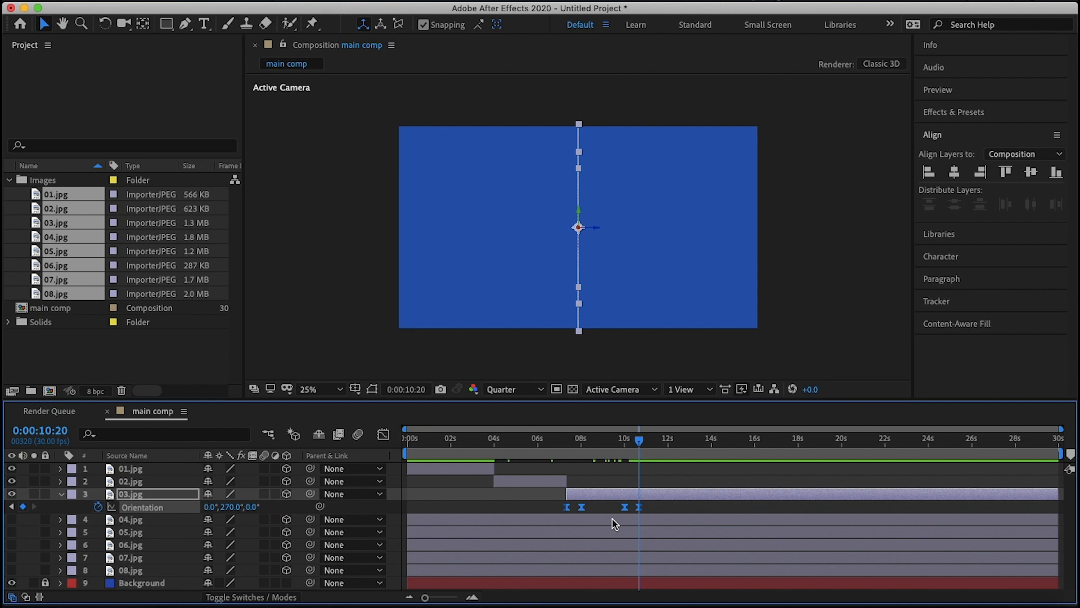
{"action": "key", "text": "alt+bracketright"}
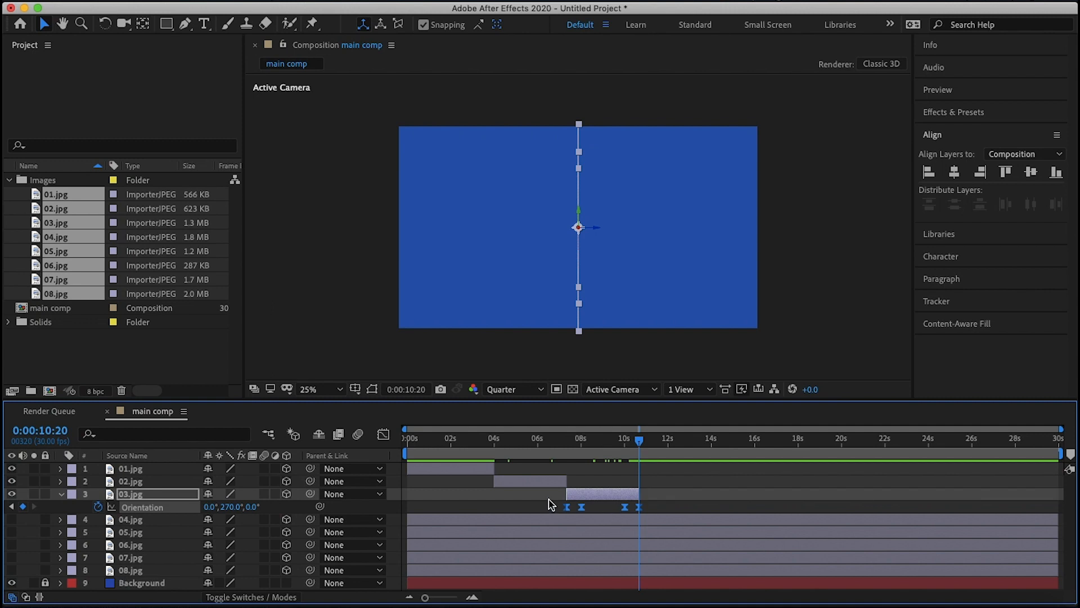
Trim the start of the 04.jpg layer to 0:00:10:20 and paste the copied orientation keyframes of 03.jpg onto it
{"action": "left_click_drag", "start_coordinate": [543, 507], "coordinate": [656, 512]}
{"action": "left_click", "coordinate": [138, 522]}
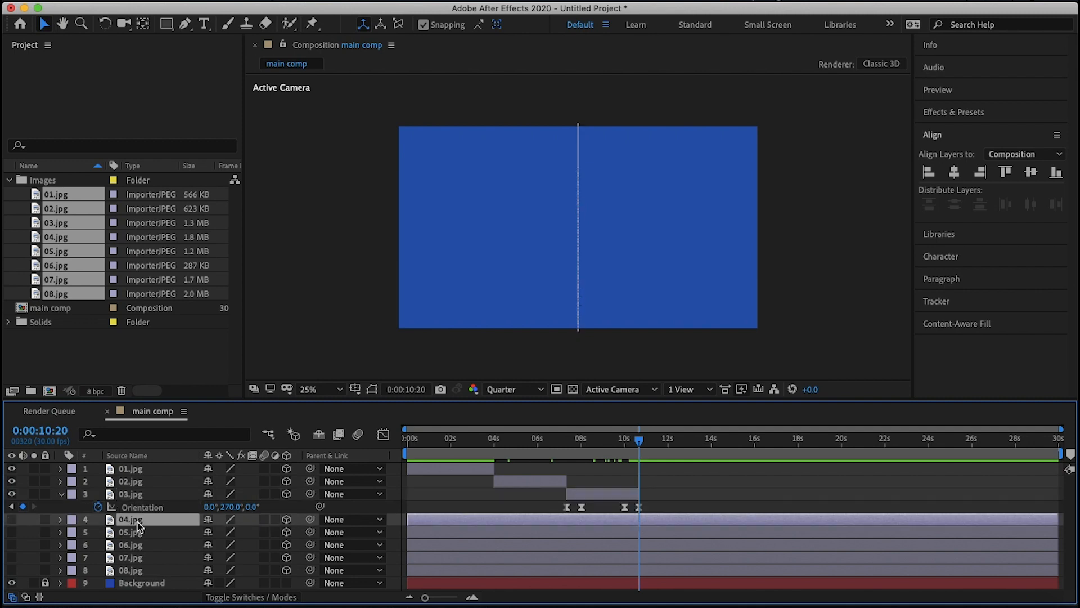
{"action": "key", "text": "alt+bracketleft"}
{"action": "key", "text": "Return"}
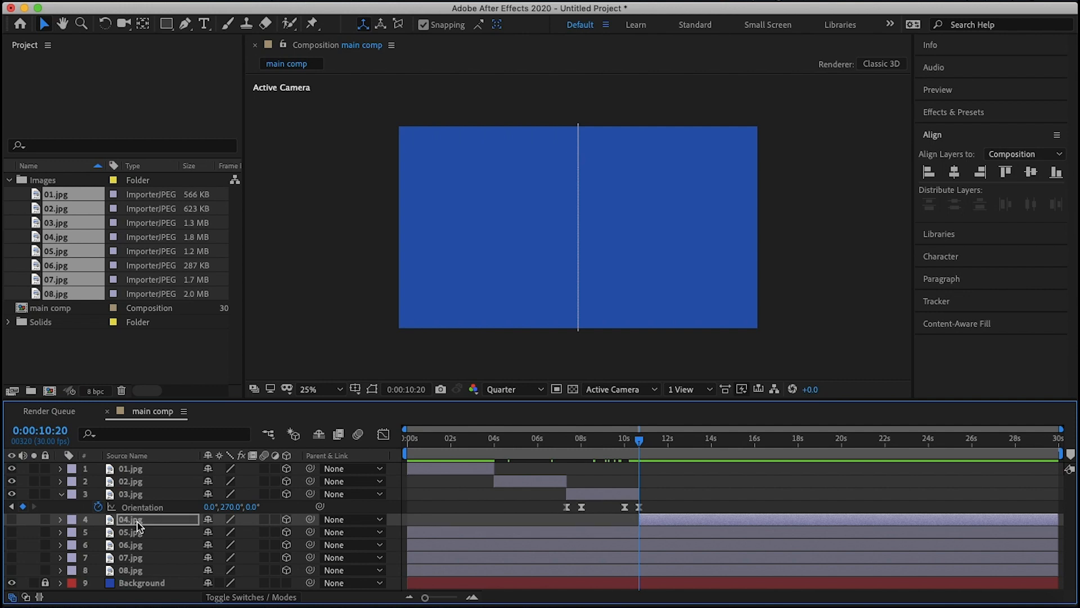
{"action": "key", "text": "super+v"}
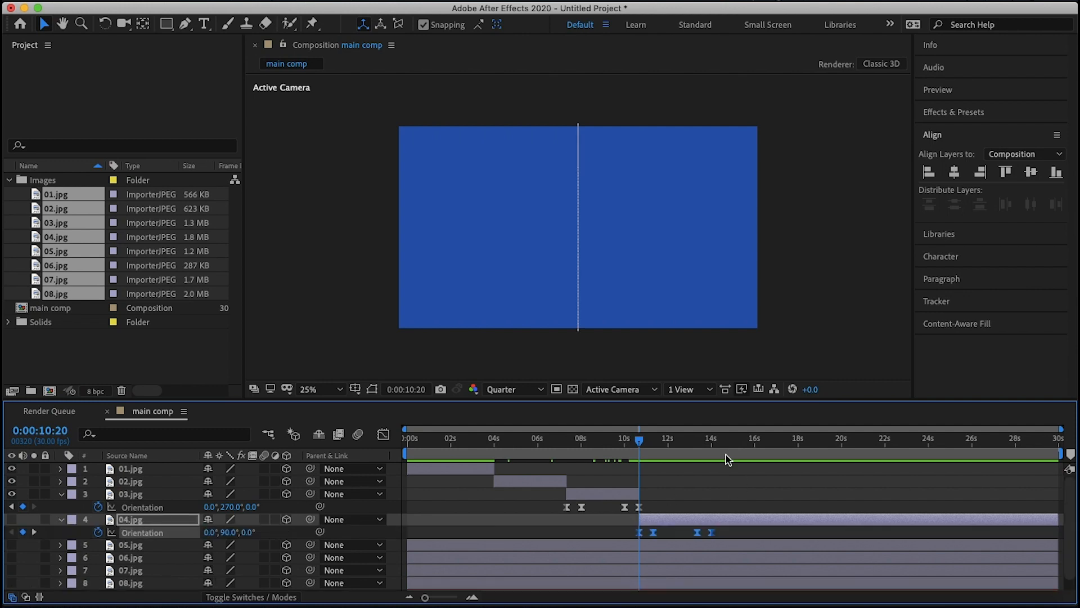
Trim the end of the 04.jpg layer to its last orientation keyframe at 0:00:14:00 and make the layer visible
{"action": "left_click", "coordinate": [710, 441]}
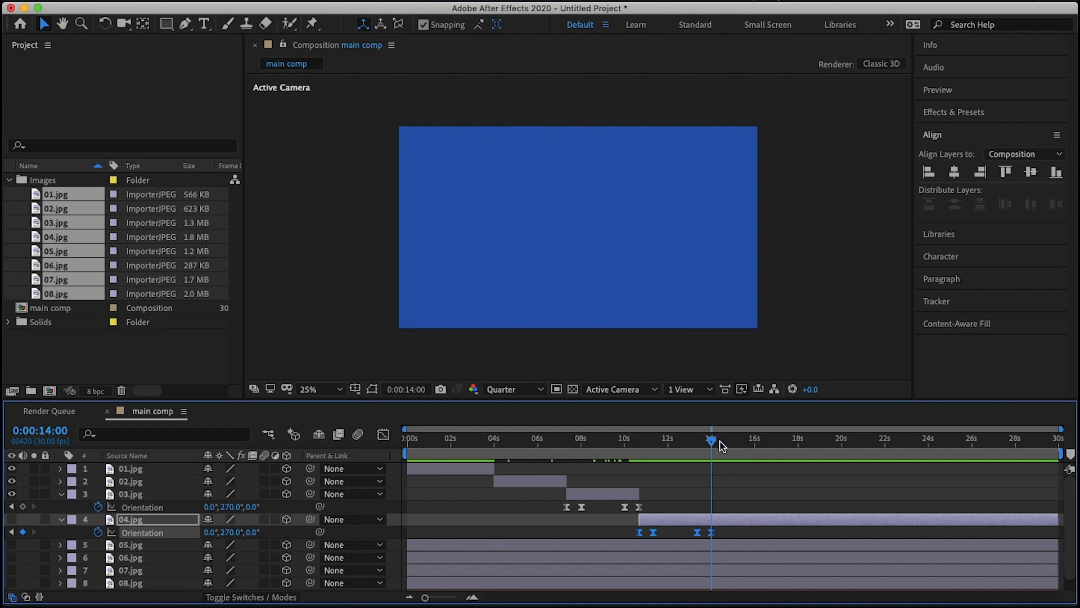
{"action": "key", "text": "alt+bracketright"}
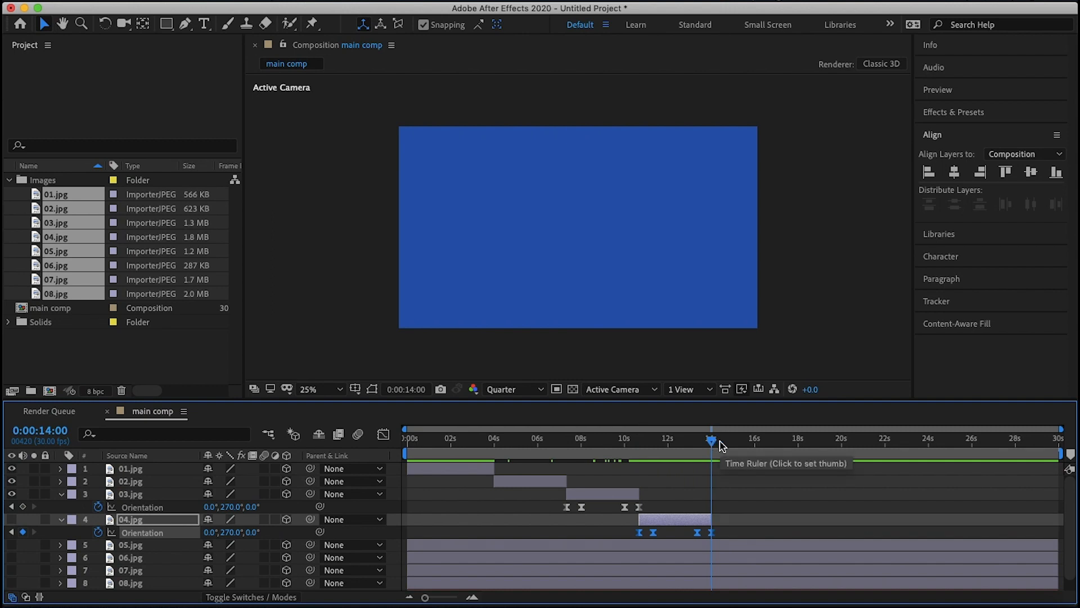
{"action": "left_click", "coordinate": [565, 546]}
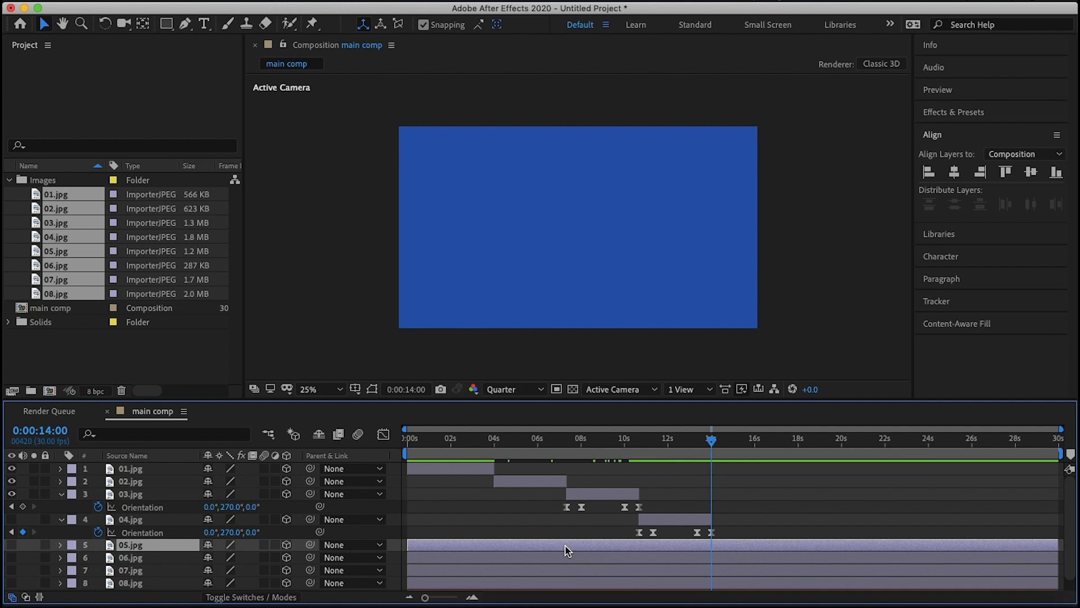
{"action": "left_click", "coordinate": [12, 519]}
Flip the 04.jpg layer horizontally in the main comp composition
{"action": "left_click", "coordinate": [135, 523]}
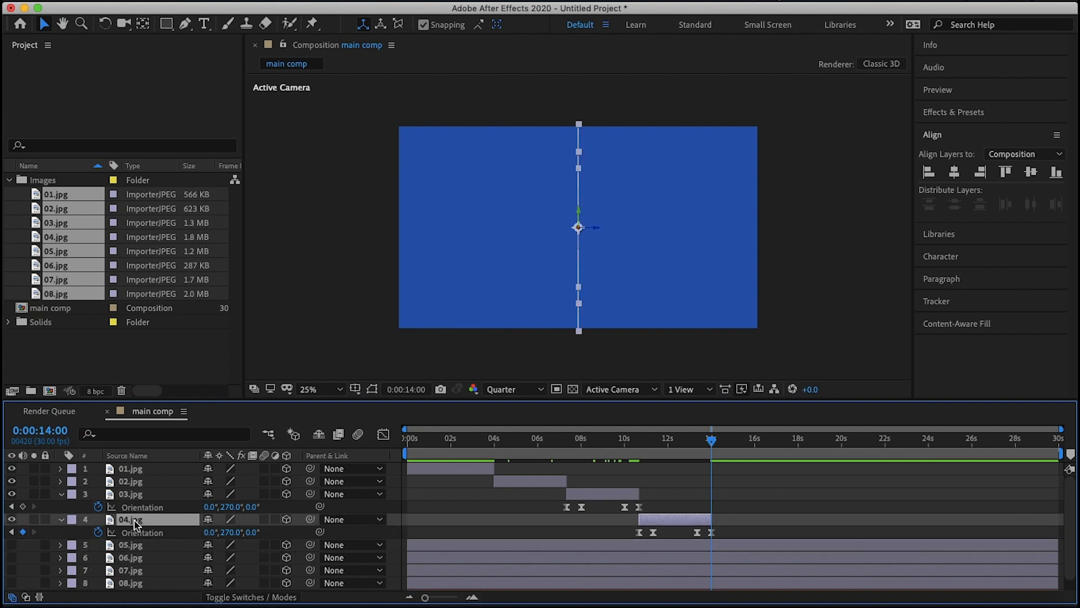
{"action": "double_click", "coordinate": [135, 524]}
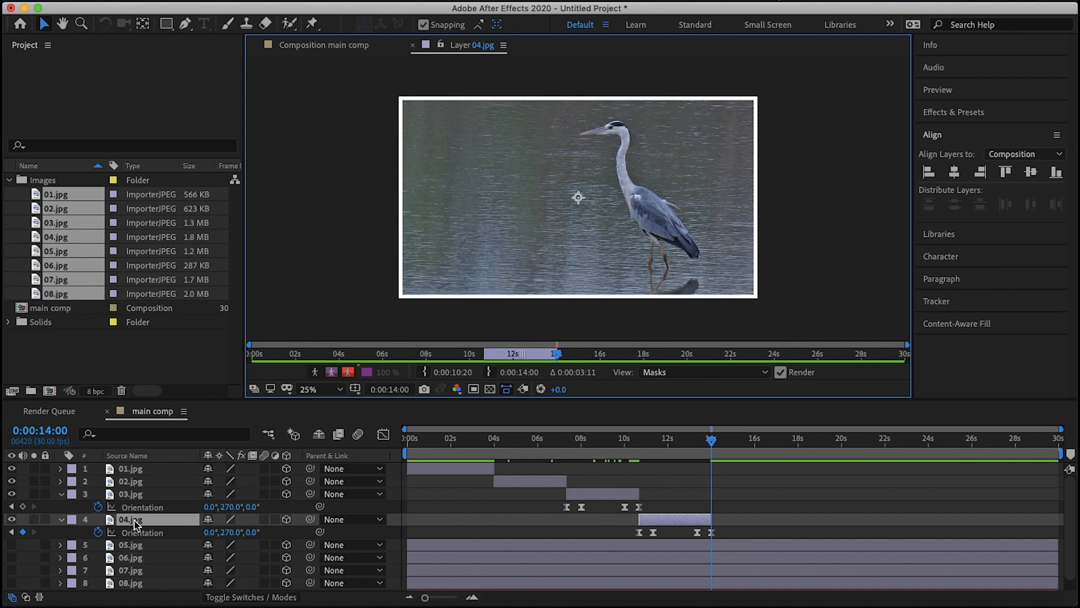
{"action": "left_click", "coordinate": [325, 53]}
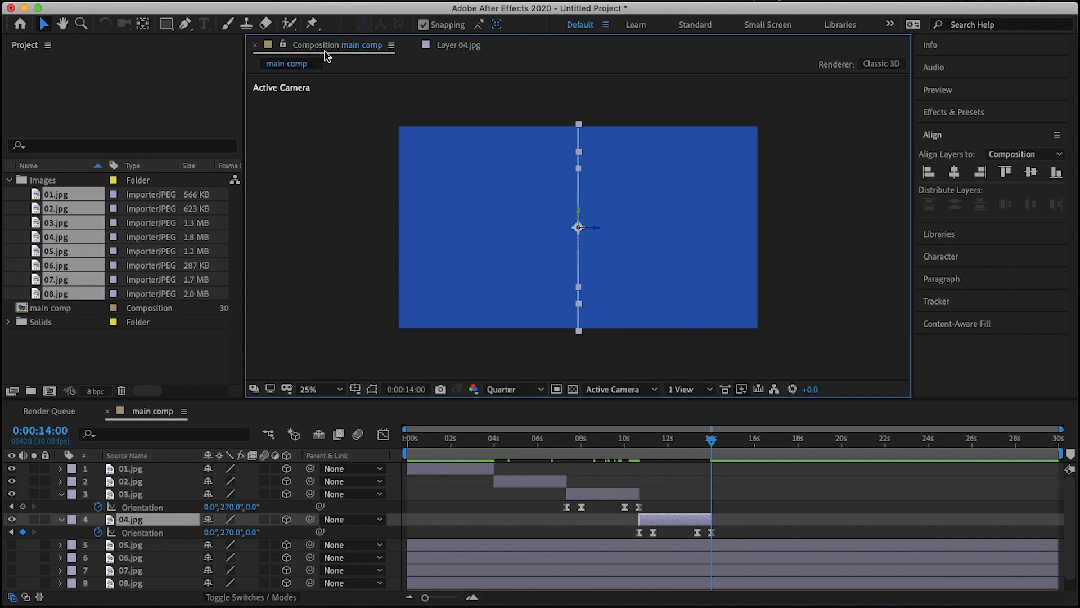
{"action": "right_click", "coordinate": [148, 523]}
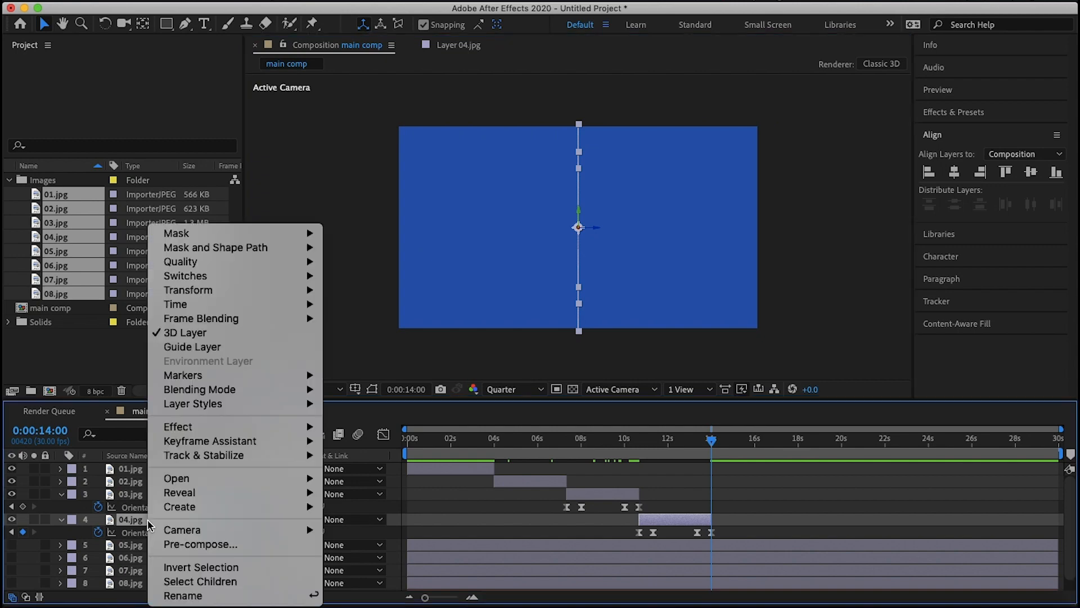
{"action": "mouse_move", "coordinate": [236, 290]}
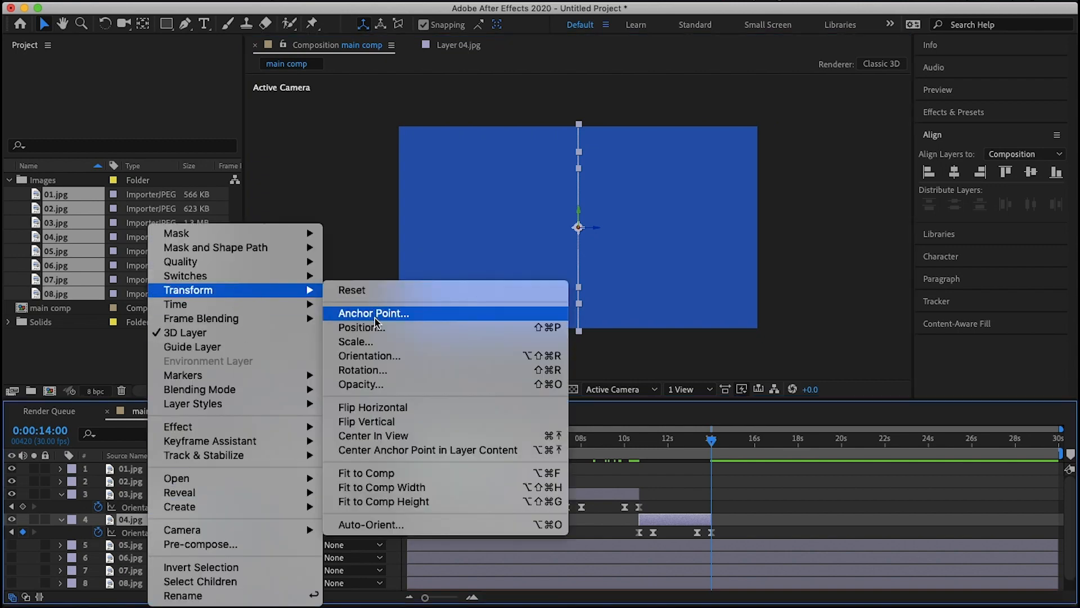
{"action": "left_click", "coordinate": [381, 406]}
Trim the start of the 05.jpg layer to 0:00:14:00 and paste the copied orientation keyframes onto it
{"action": "left_click", "coordinate": [675, 547]}
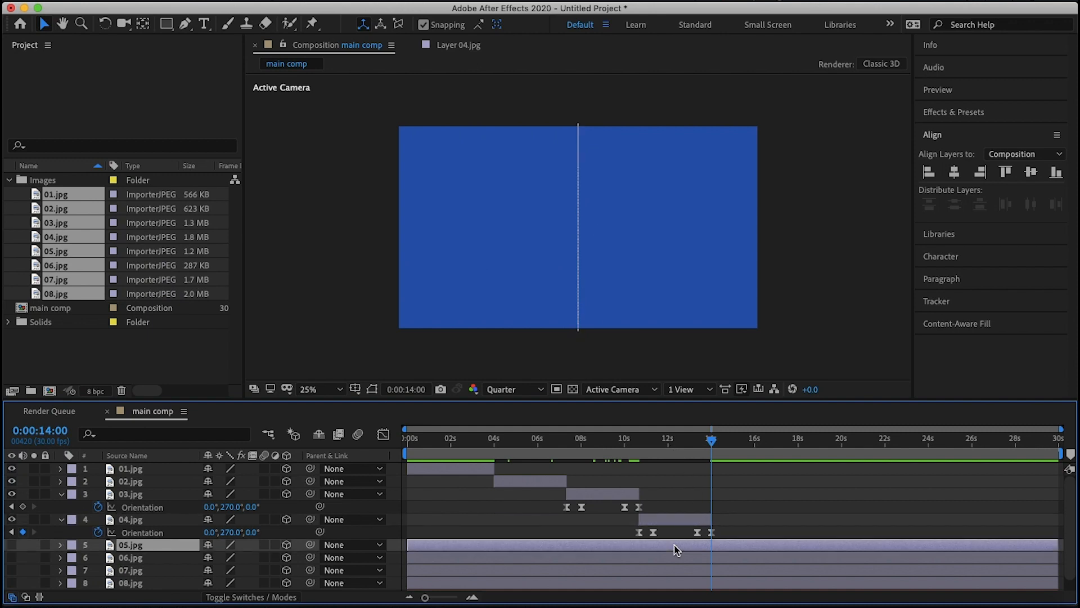
{"action": "key", "text": "alt+bracketleft"}
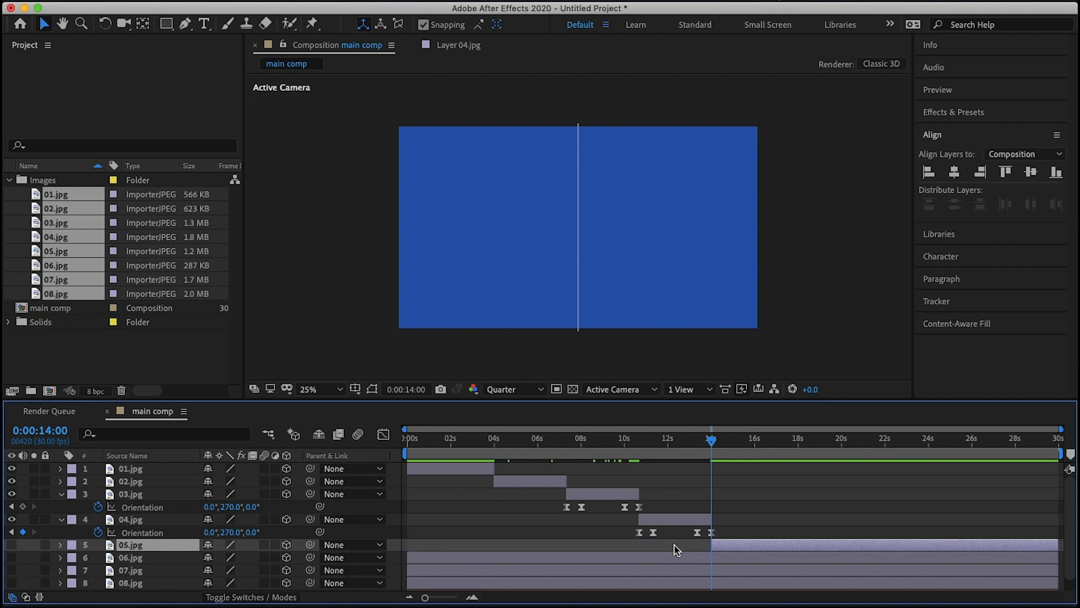
{"action": "key", "text": "Return"}
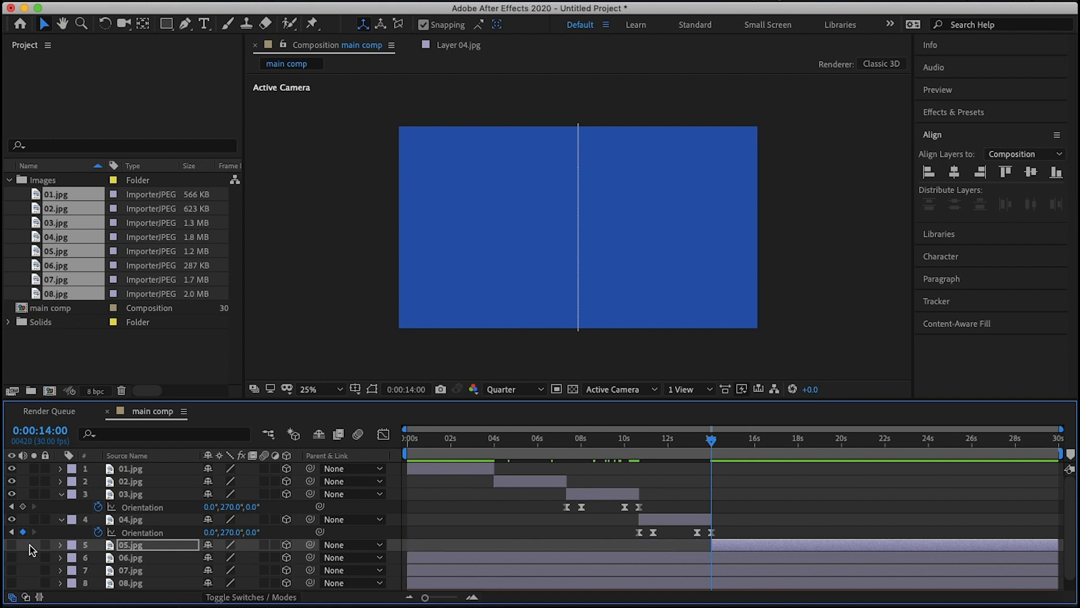
{"action": "key", "text": "super+v"}
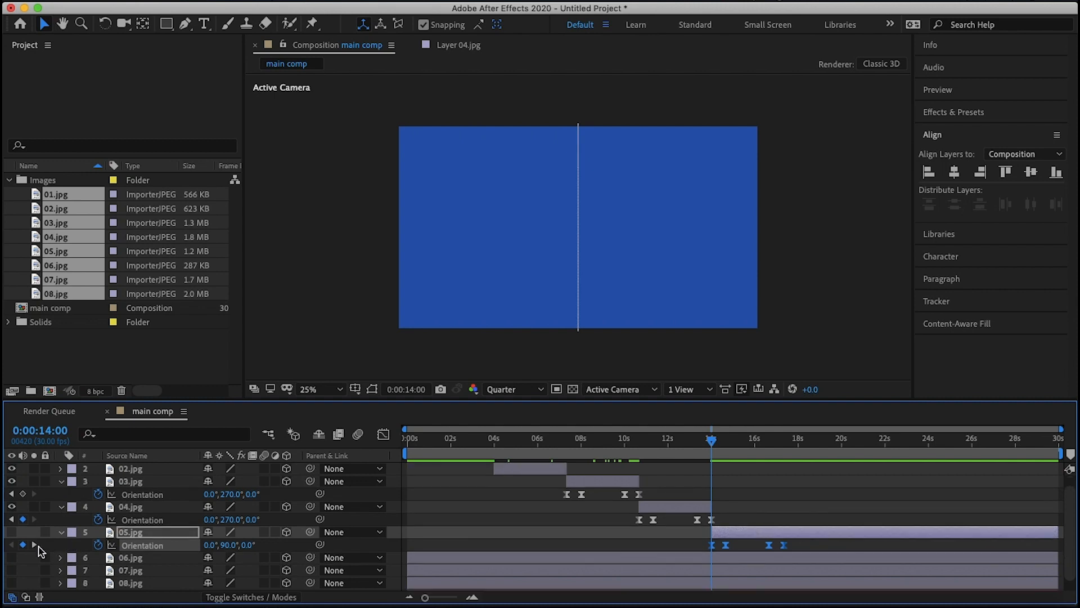
Make the 05.jpg layer visible and trim its end to its last orientation keyframe at 0:00:17:10
{"action": "left_click", "coordinate": [34, 545]}
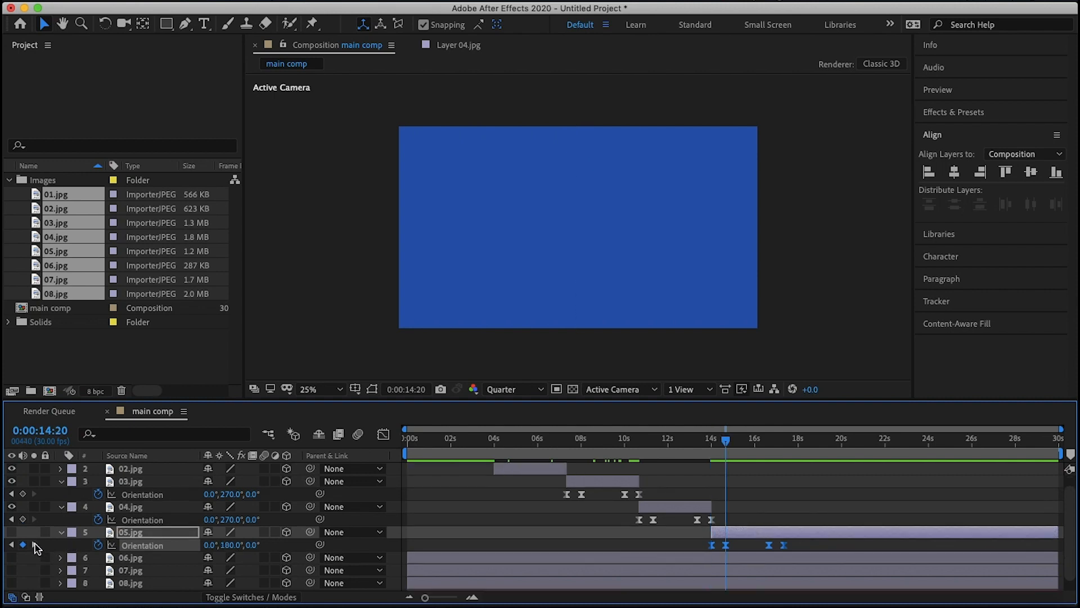
{"action": "left_click", "coordinate": [34, 545]}
{"action": "left_click", "coordinate": [34, 545]}
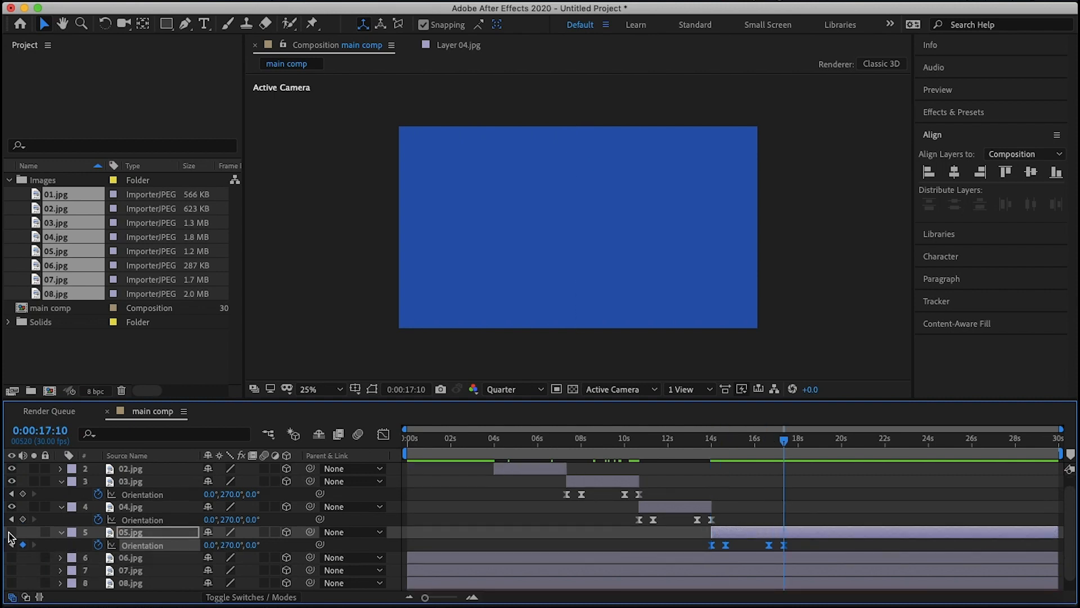
{"action": "left_click", "coordinate": [11, 532]}
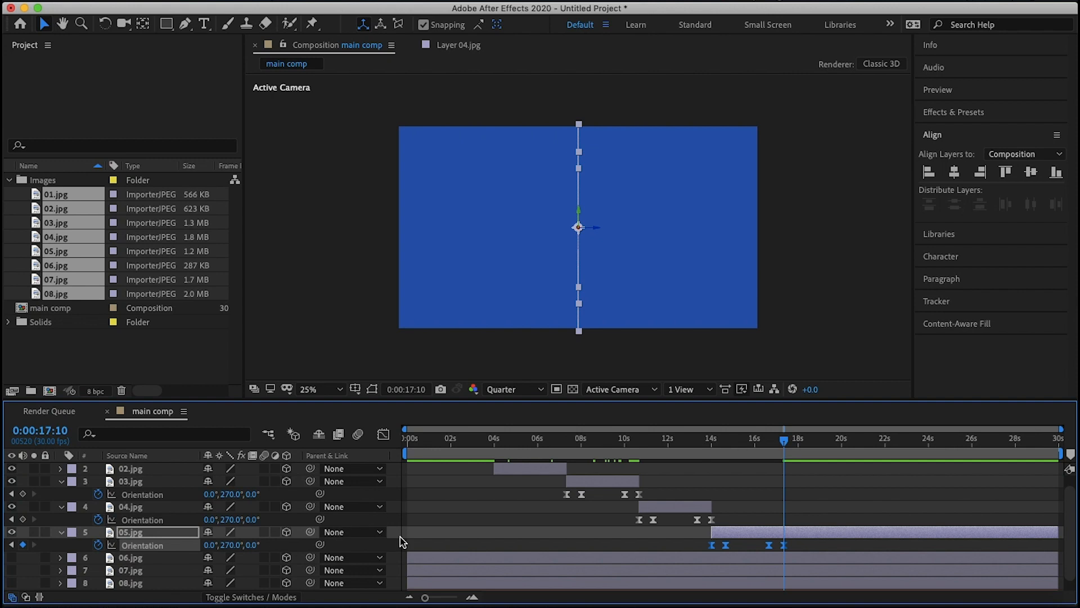
{"action": "key", "text": "alt+]"}
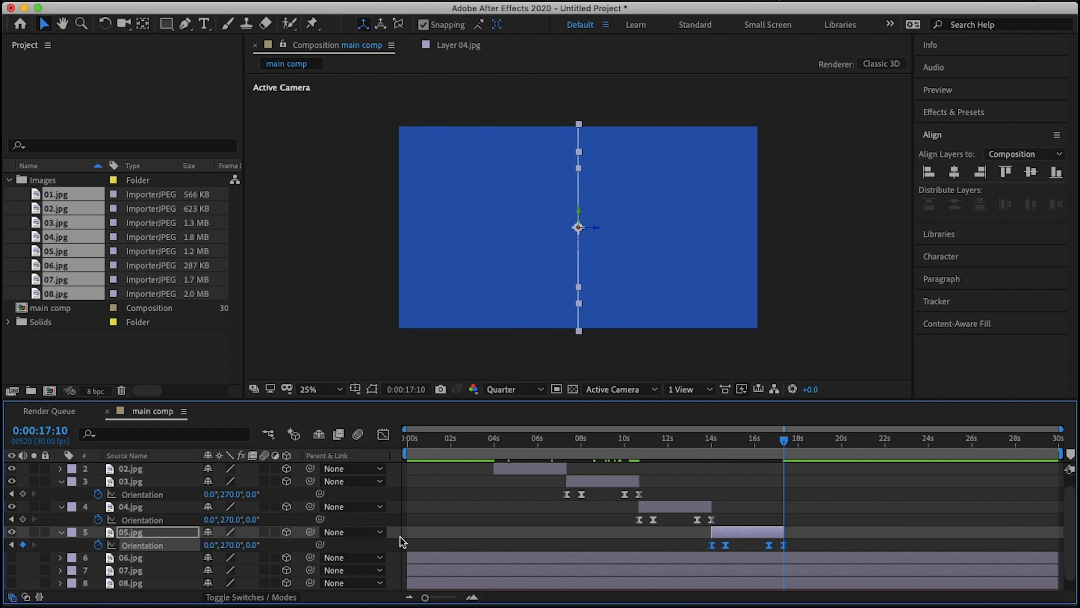
Trim the start of the 06.jpg layer to 0:00:17:10 and paste the orientation keyframes of 05.jpg onto it
{"action": "left_click", "coordinate": [566, 556]}
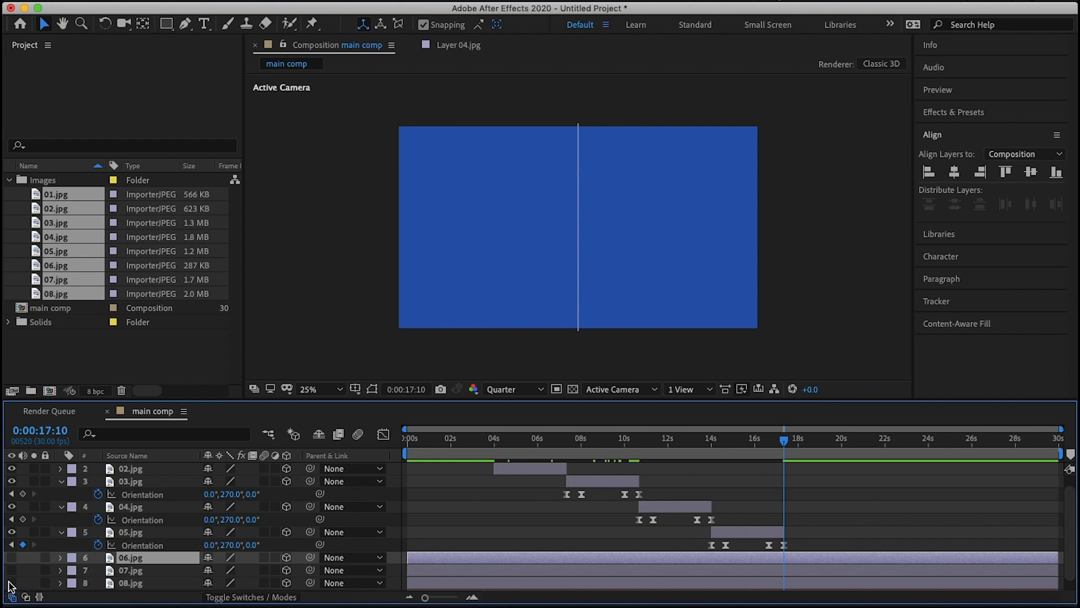
{"action": "left_click", "coordinate": [143, 546]}
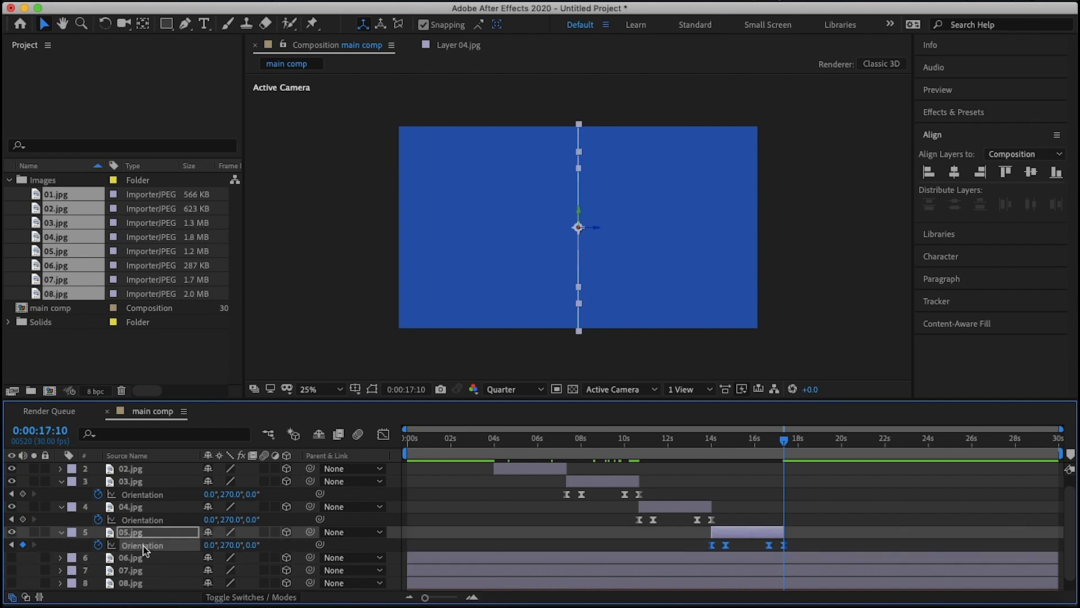
{"action": "left_click", "coordinate": [441, 557]}
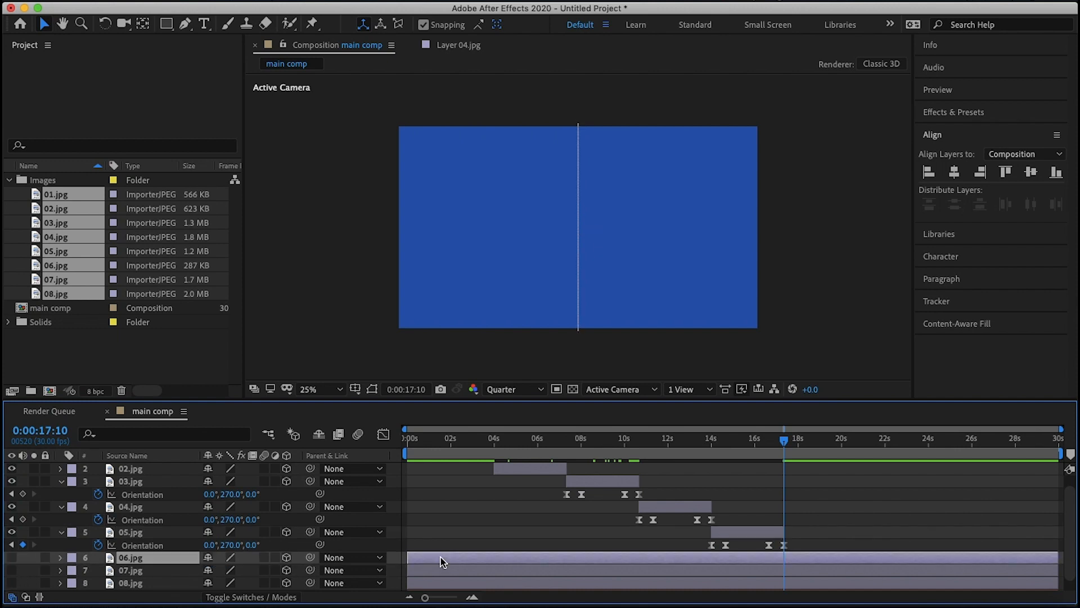
{"action": "key", "text": "alt+bracketleft"}
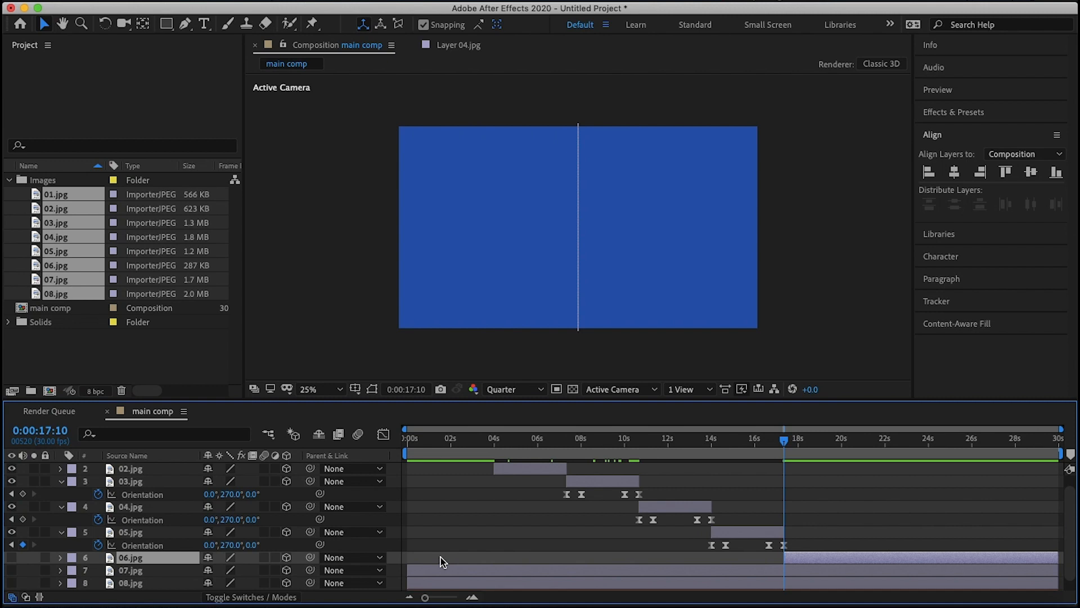
{"action": "key", "text": "Return"}
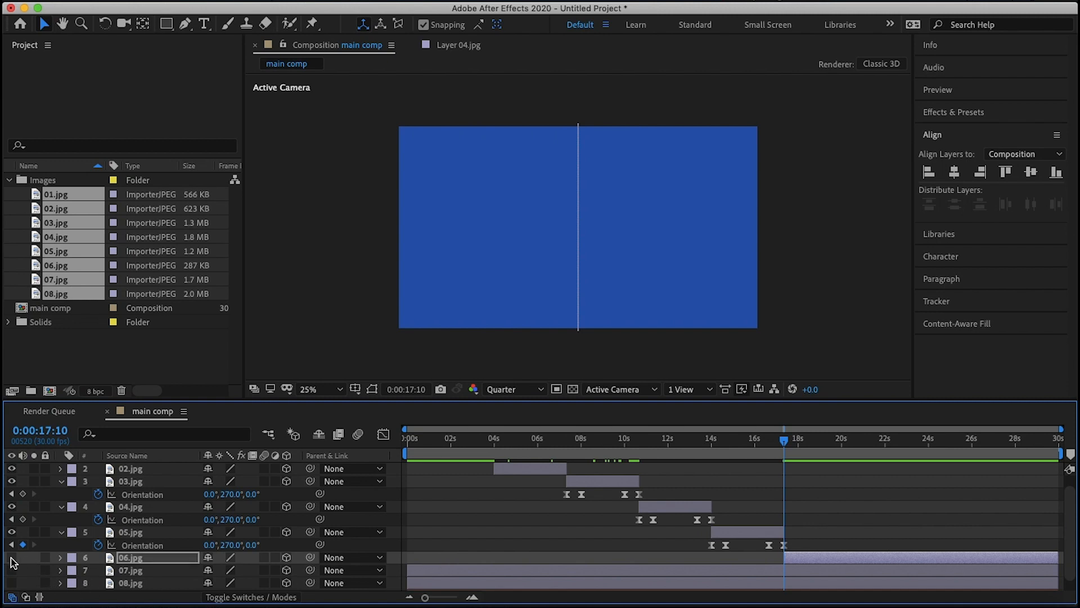
{"action": "key", "text": "ctrl+v"}
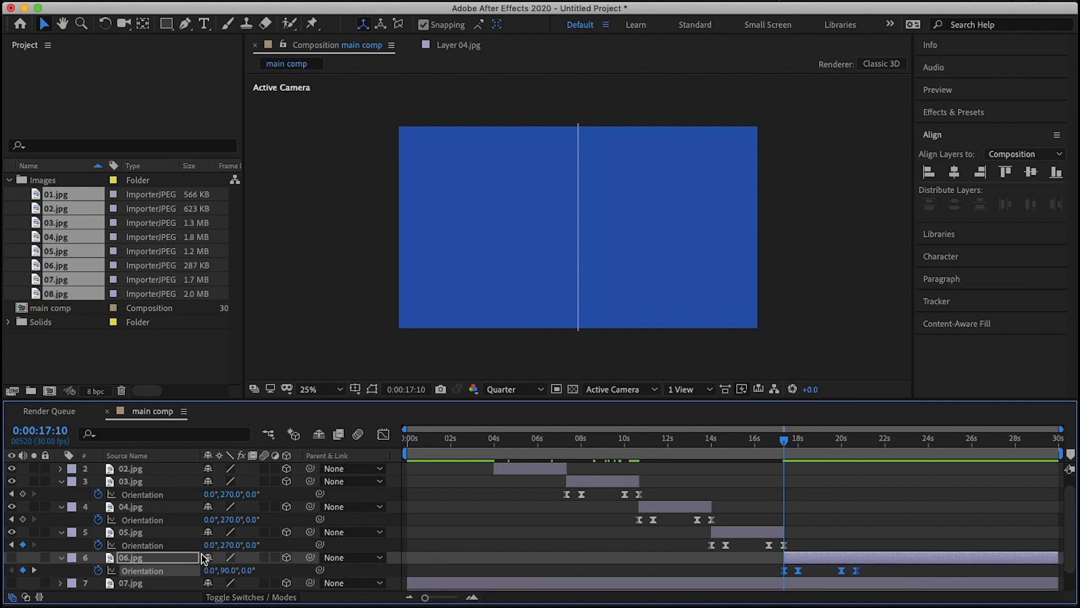
Flip the 05.jpg layer horizontally at 0:00:16:04, where the image faces the camera
{"action": "left_click", "coordinate": [121, 533]}
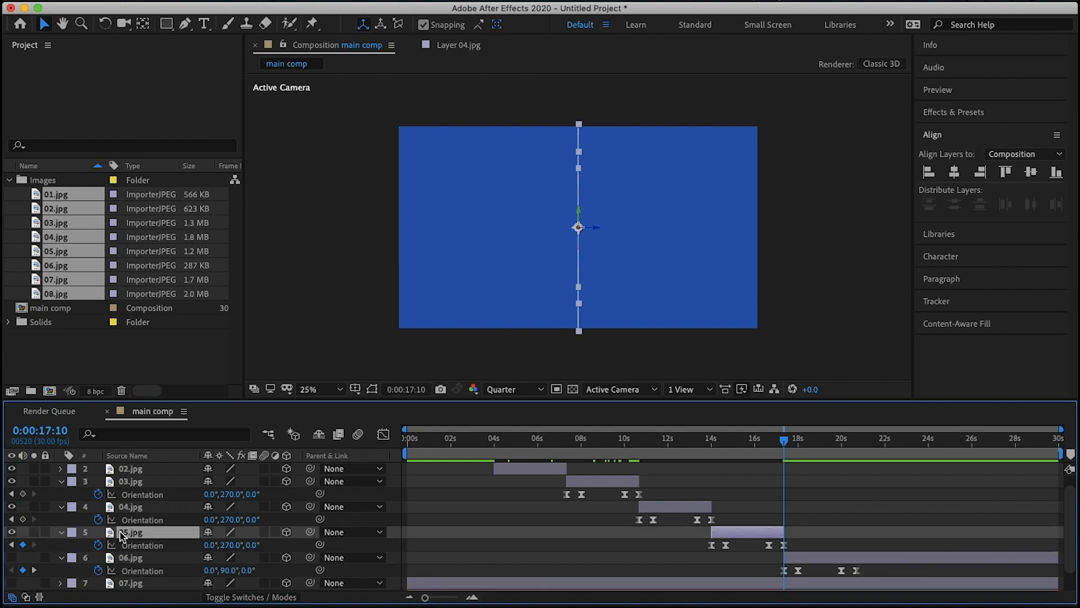
{"action": "left_click_drag", "start_coordinate": [785, 442], "coordinate": [759, 445]}
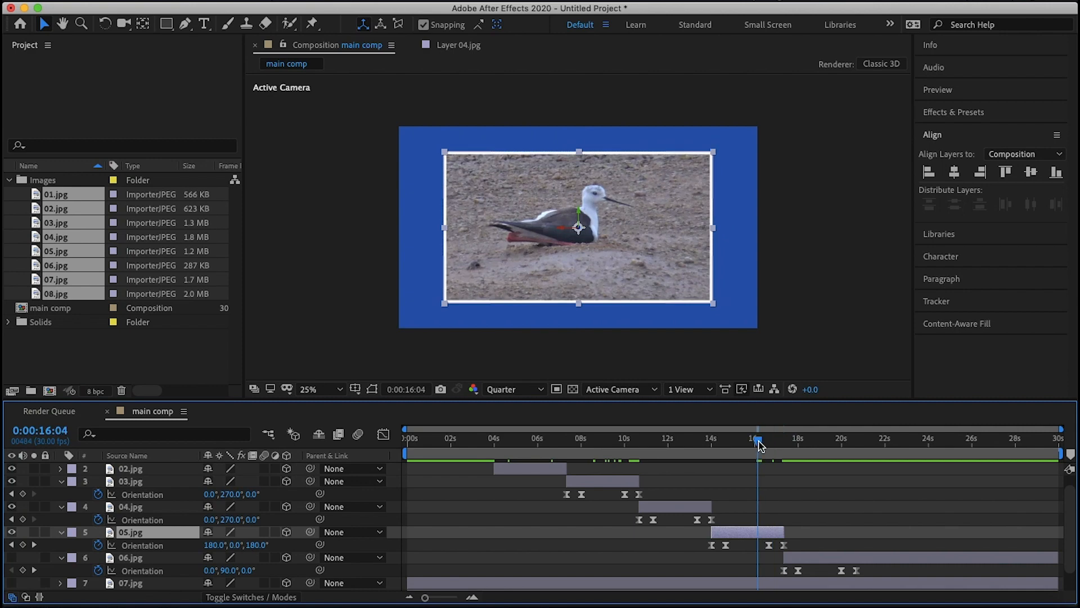
{"action": "right_click", "coordinate": [139, 532]}
{"action": "mouse_move", "coordinate": [231, 305]}
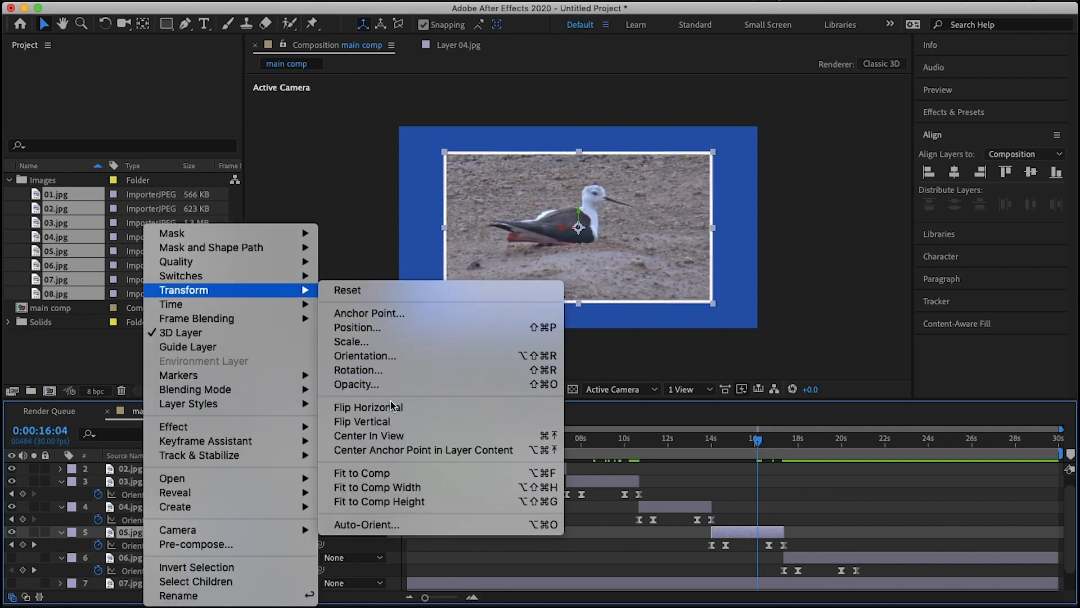
{"action": "left_click", "coordinate": [391, 405]}
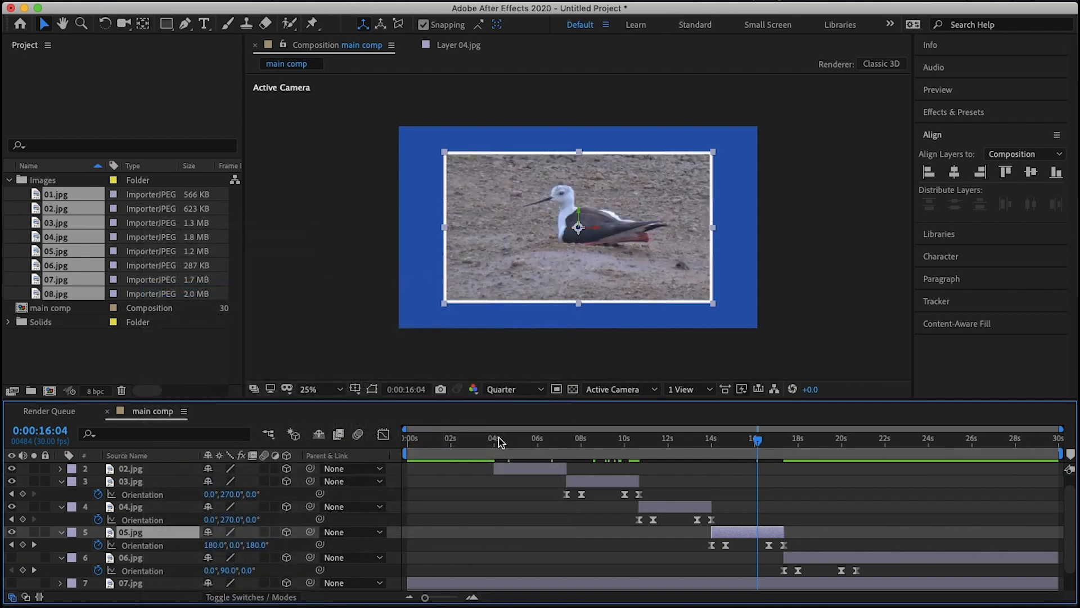
Make the 06.jpg layer visible and flip it horizontally at 0:00:18:04
{"action": "left_click", "coordinate": [675, 502]}
{"action": "left_click_drag", "start_coordinate": [661, 447], "coordinate": [802, 454]}
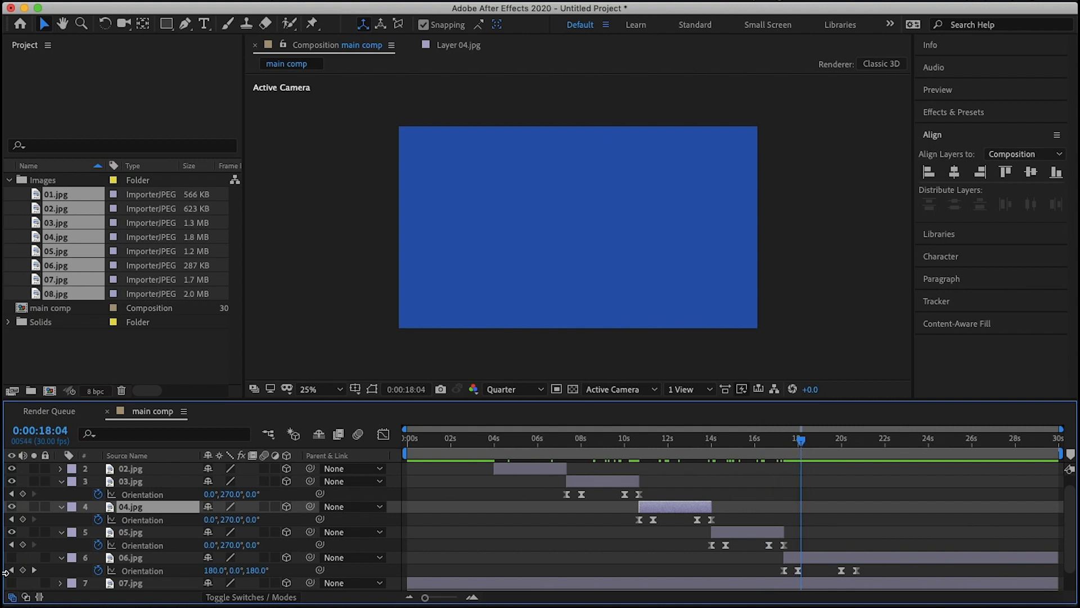
{"action": "left_click", "coordinate": [12, 557]}
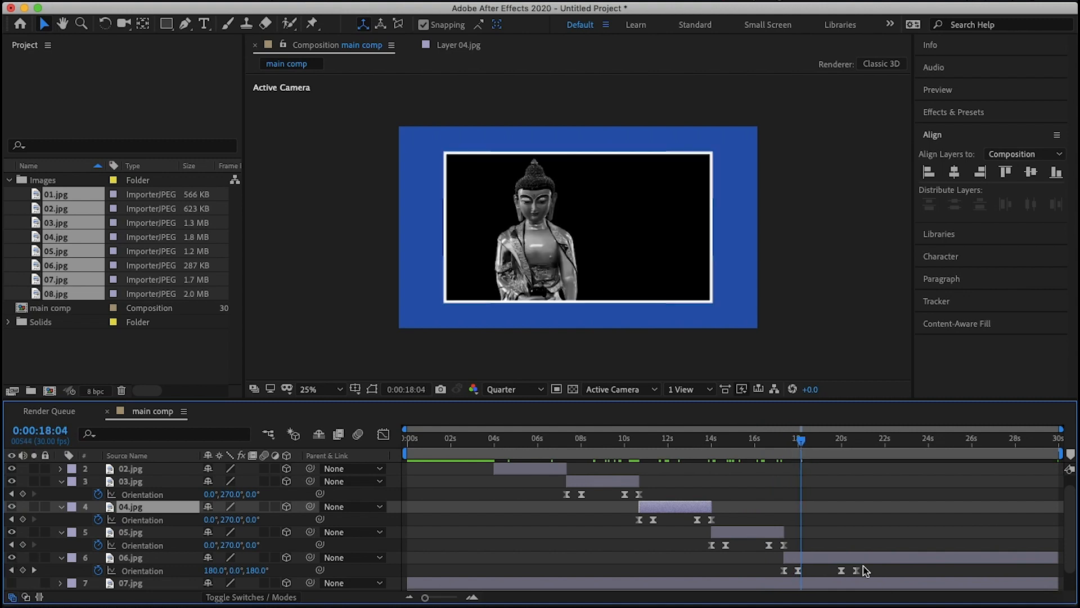
{"action": "right_click", "coordinate": [822, 558]}
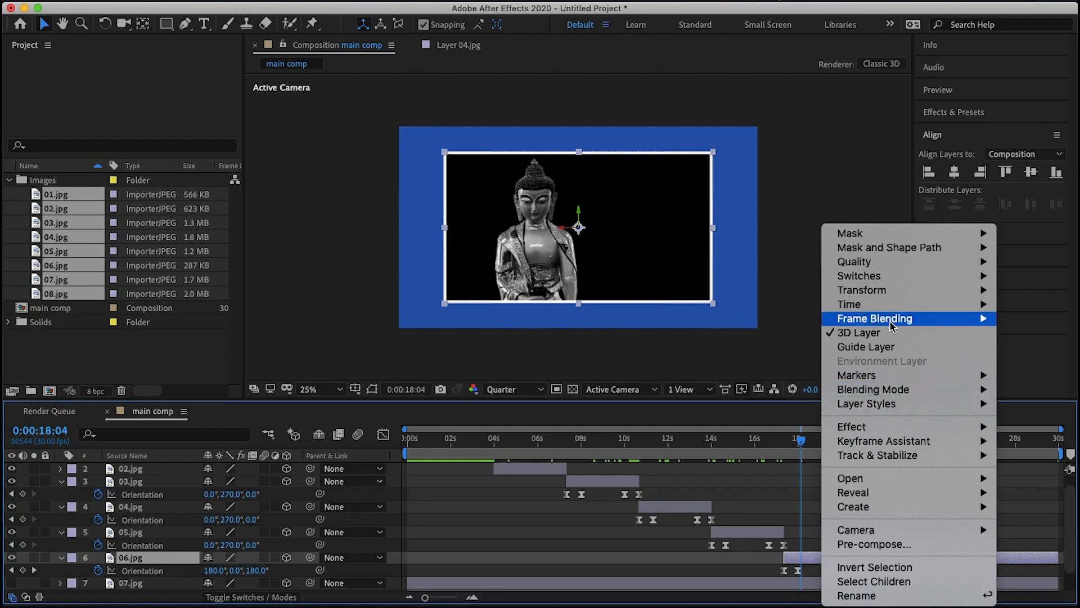
{"action": "mouse_move", "coordinate": [882, 294]}
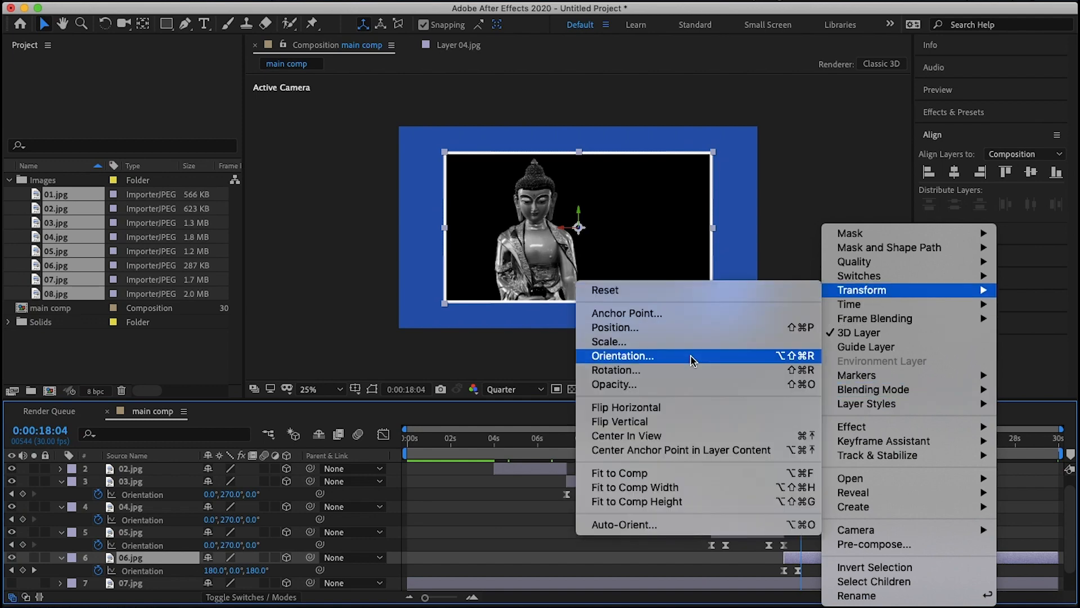
{"action": "left_click", "coordinate": [689, 407]}
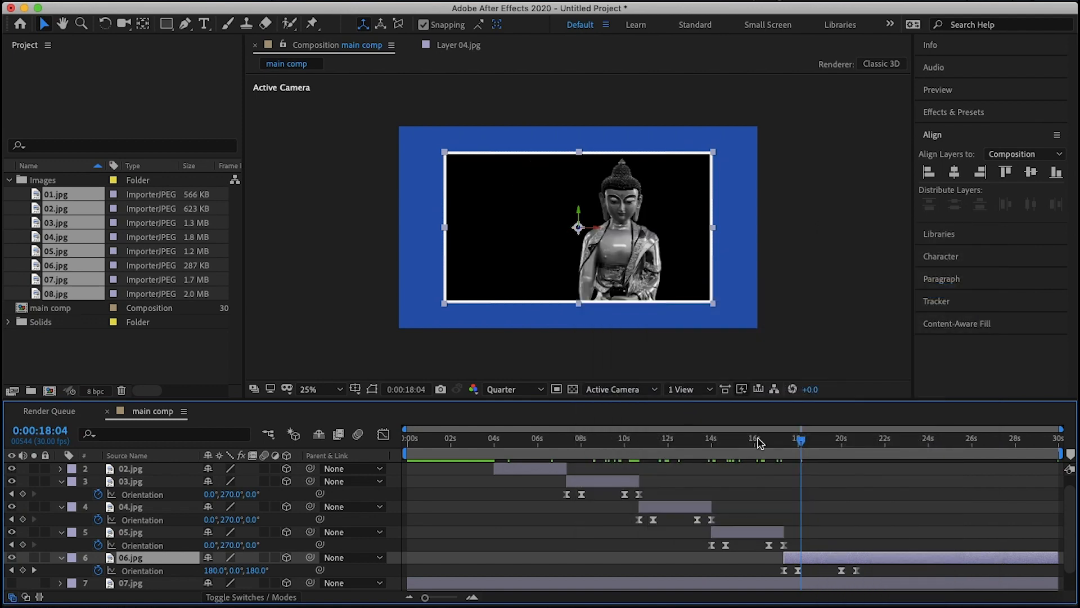
Trim the end of the 06.jpg layer to its last orientation keyframe at 0:00:20:20
{"action": "left_click_drag", "start_coordinate": [801, 441], "coordinate": [848, 441]}
{"action": "key", "text": "k"}
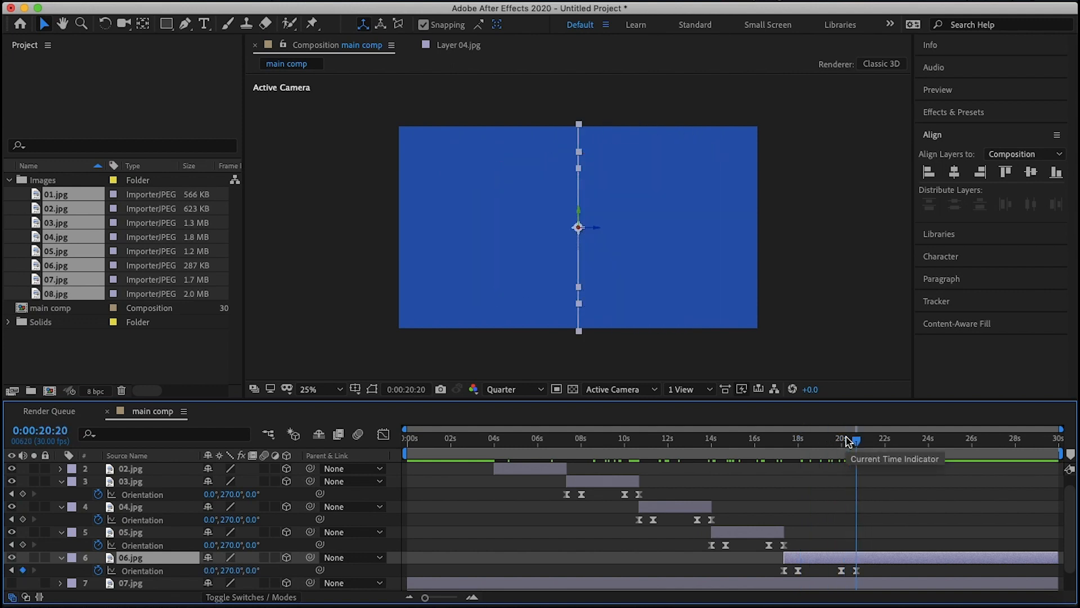
{"action": "key", "text": "alt+bracketright"}
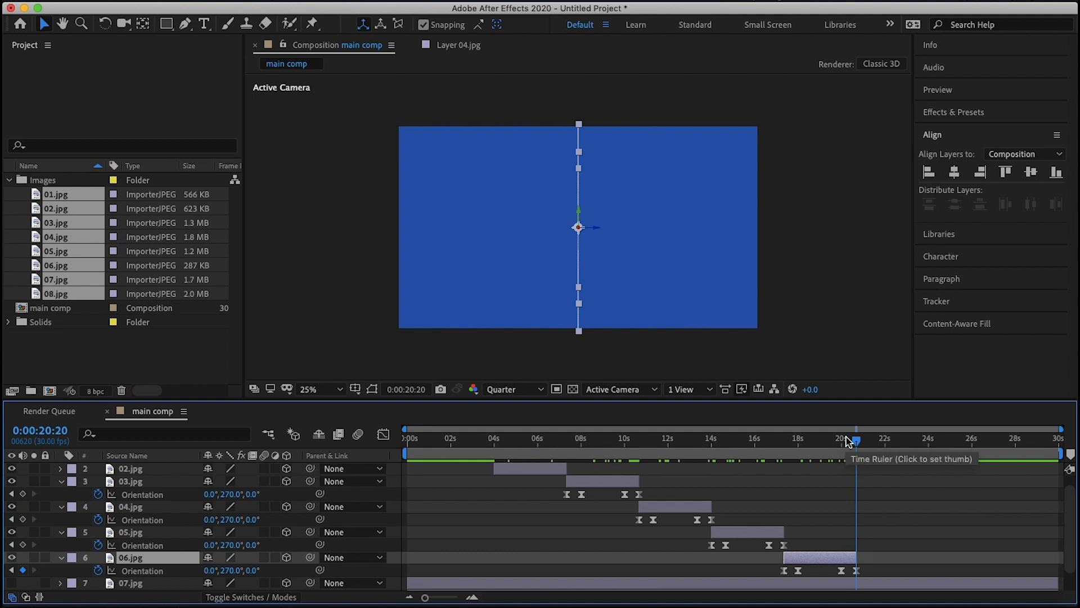
Make the 07.jpg and 08.jpg layers visible and trim the start of 07.jpg to 0:00:20:20
{"action": "scroll", "coordinate": [544, 534], "scroll_direction": "down", "scroll_amount": 1}
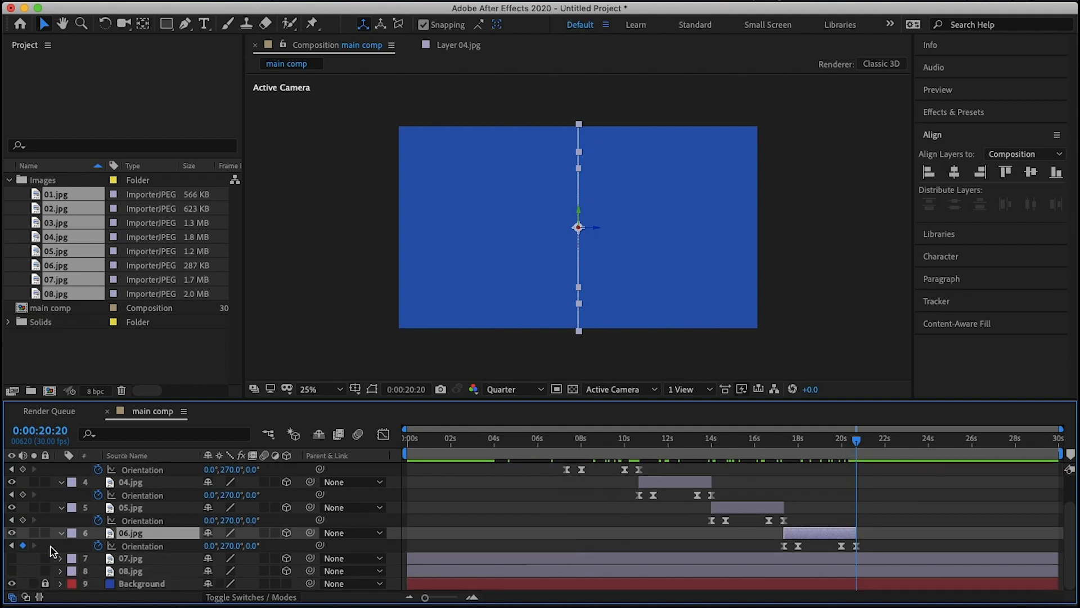
{"action": "left_click", "coordinate": [12, 558]}
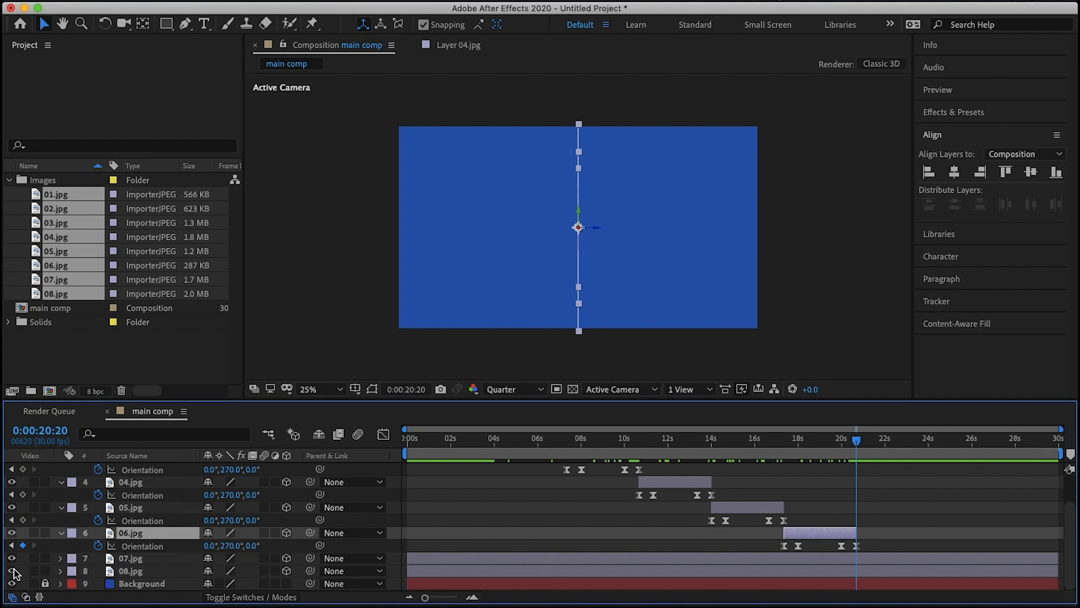
{"action": "left_click", "coordinate": [143, 558]}
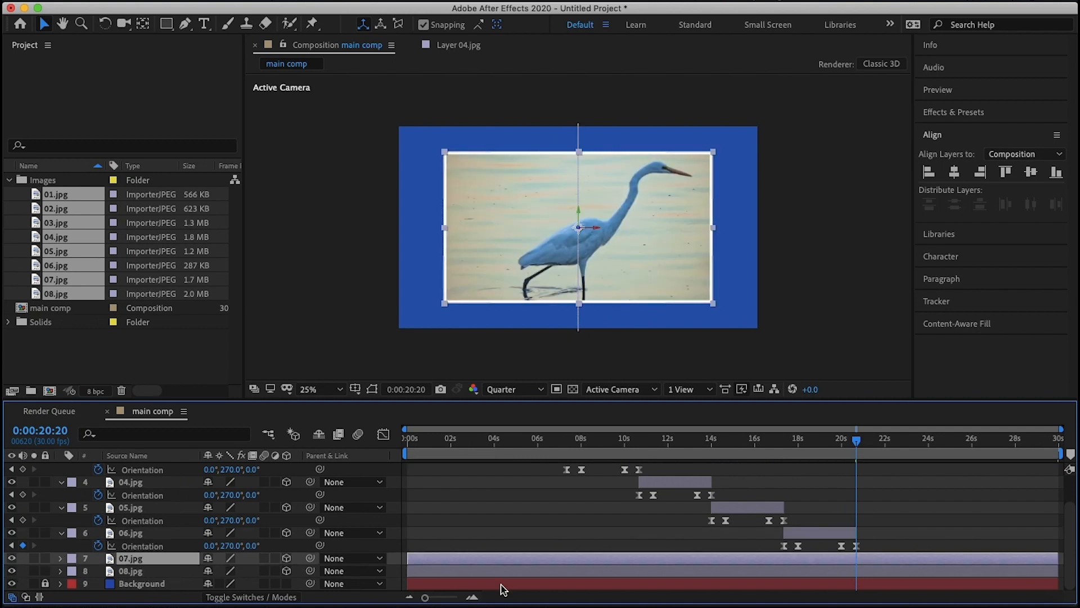
{"action": "key", "text": "alt+bracketleft"}
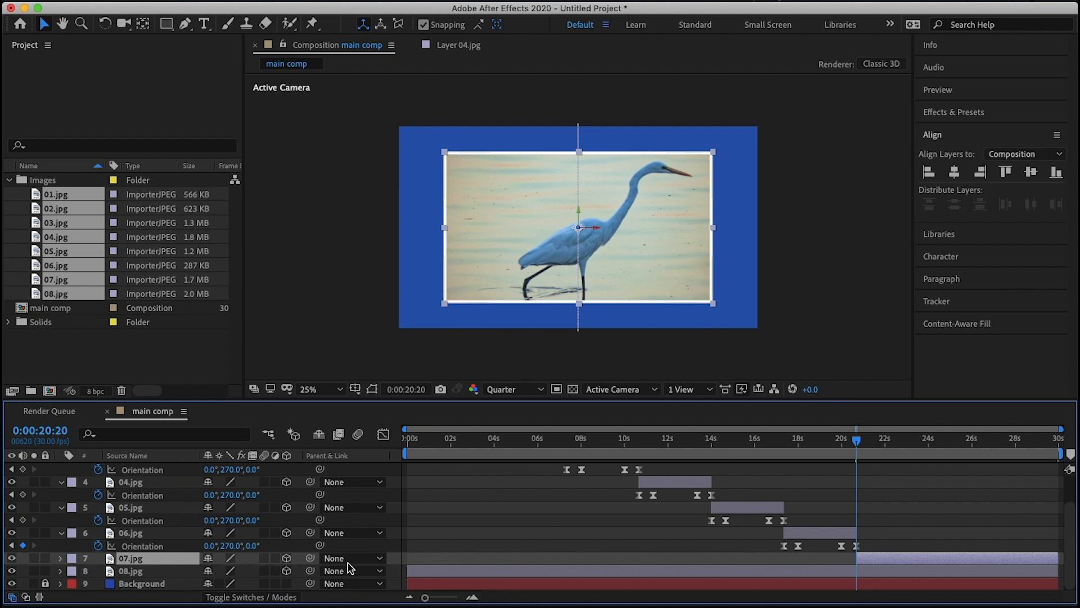
Copy the orientation keyframes of 06.jpg onto the 07.jpg layer, starting at 0:00:20:20
{"action": "left_click", "coordinate": [140, 548]}
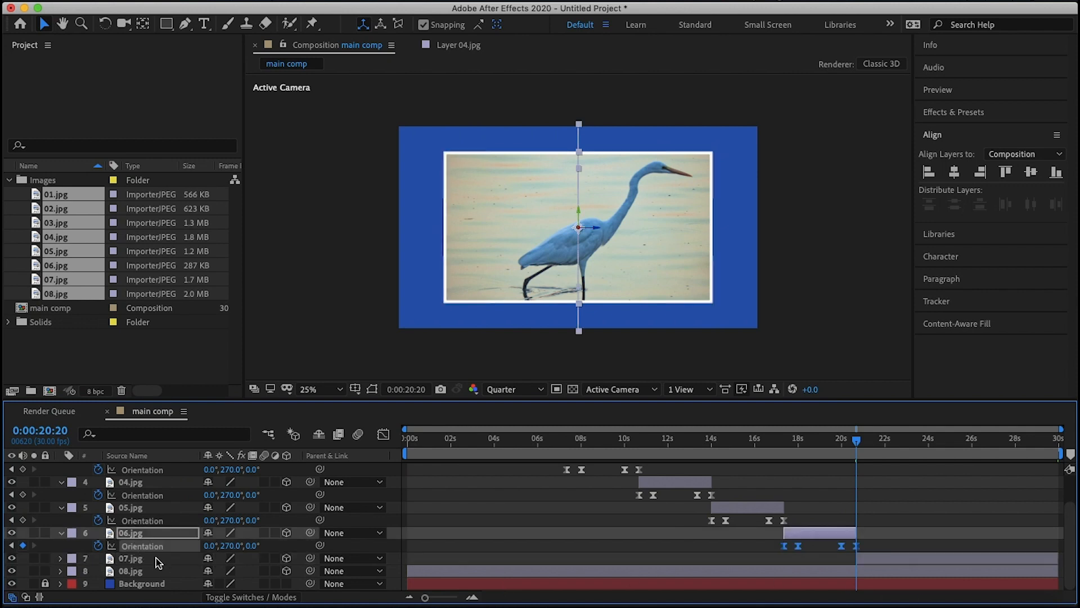
{"action": "left_click", "coordinate": [154, 558]}
{"action": "left_click", "coordinate": [135, 545]}
{"action": "left_click", "coordinate": [862, 560]}
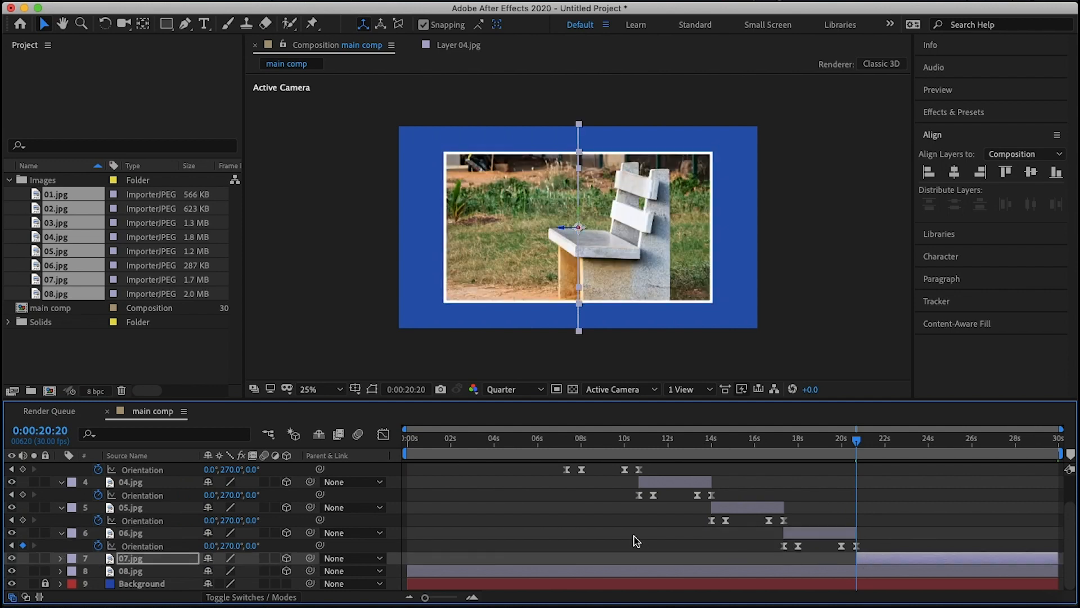
{"action": "key", "text": "super+v"}
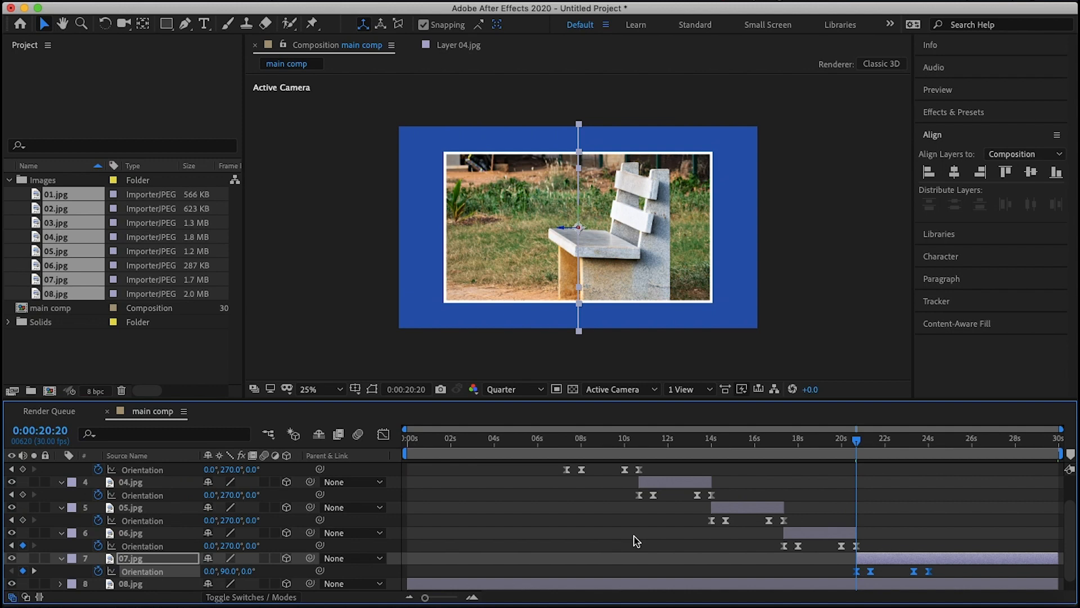
Trim the end of the 07.jpg layer to its last orientation keyframe at 0:00:24:00 and flip the layer horizontally
{"action": "key", "text": "space"}
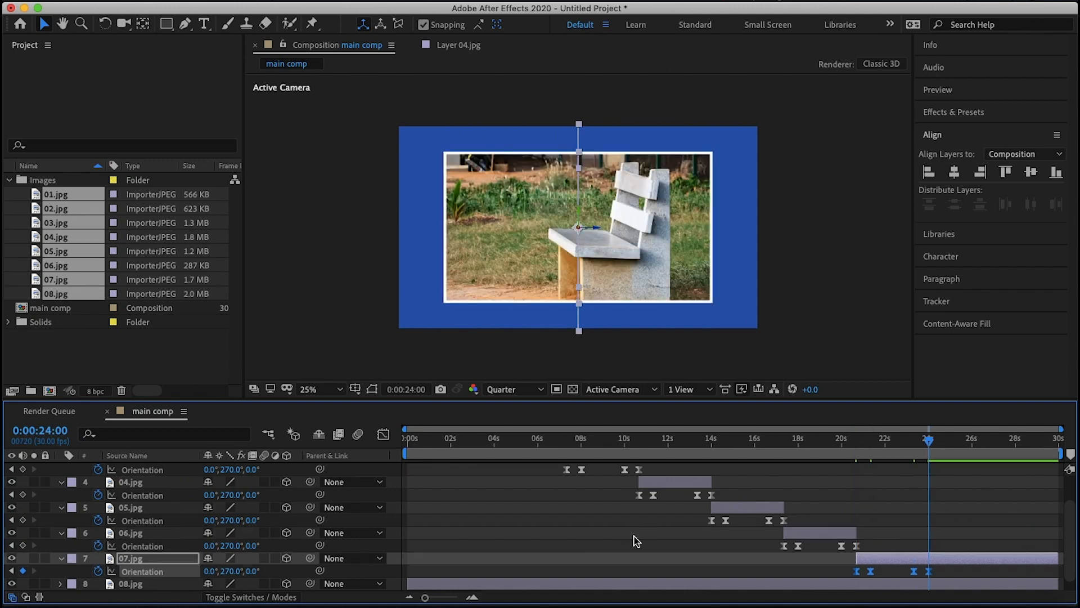
{"action": "key", "text": "alt+bracketright"}
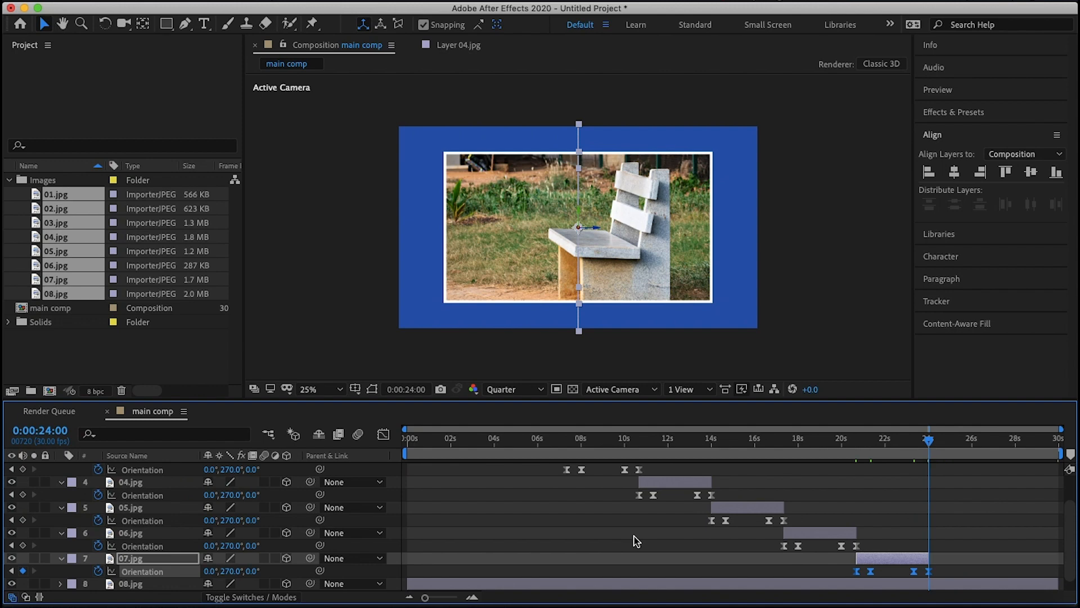
{"action": "right_click", "coordinate": [169, 557]}
{"action": "mouse_move", "coordinate": [243, 323]}
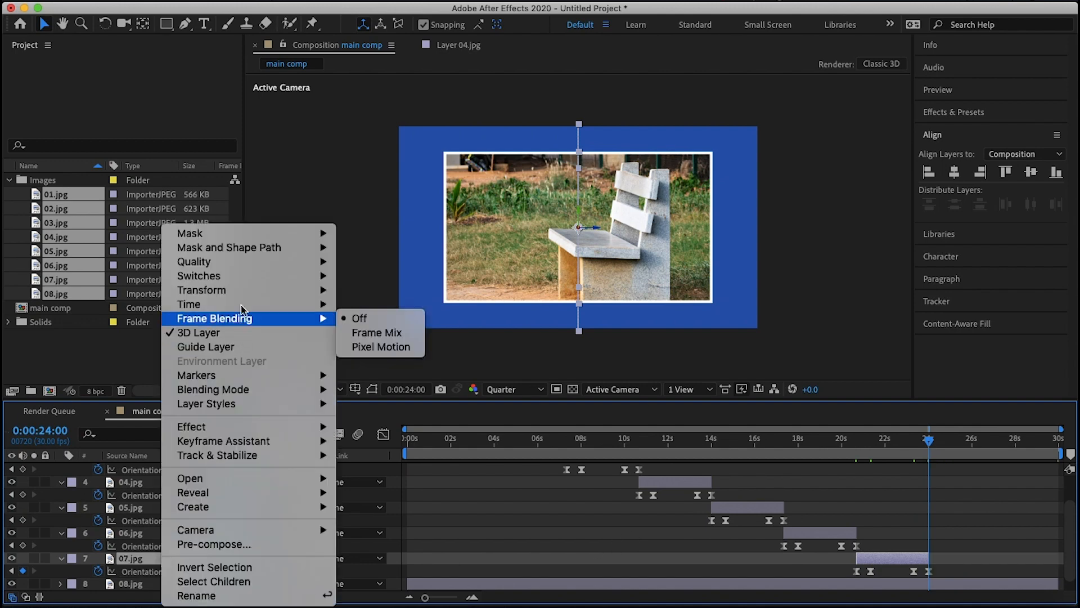
{"action": "mouse_move", "coordinate": [241, 294]}
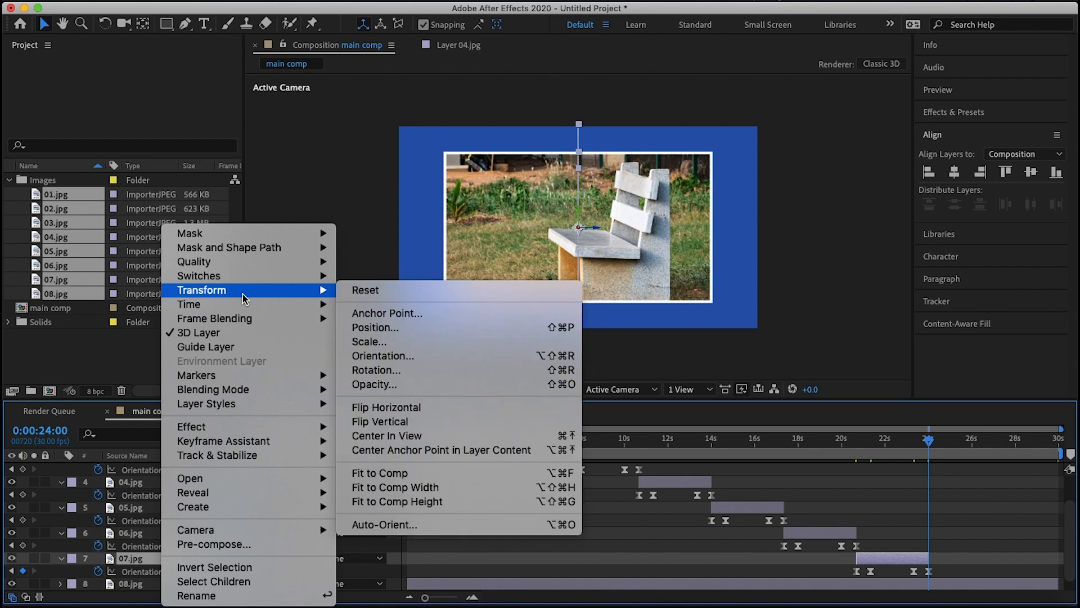
{"action": "left_click", "coordinate": [427, 407]}
Trim the start of the 08.jpg layer to 0:00:24:00 and paste the orientation keyframes of 07.jpg onto it
{"action": "left_click", "coordinate": [794, 587]}
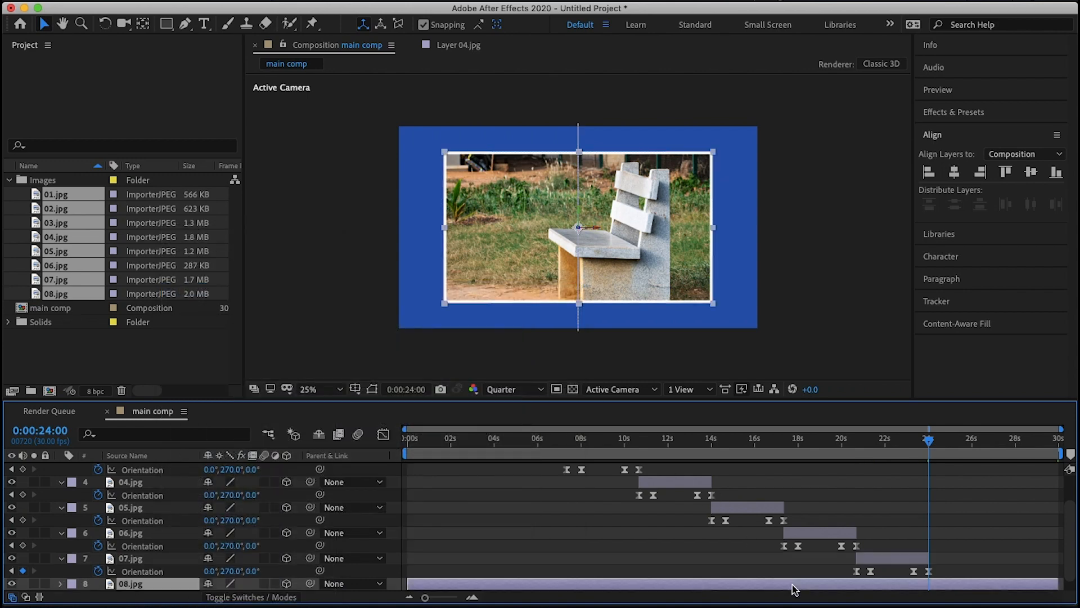
{"action": "key", "text": "alt+bracketleft"}
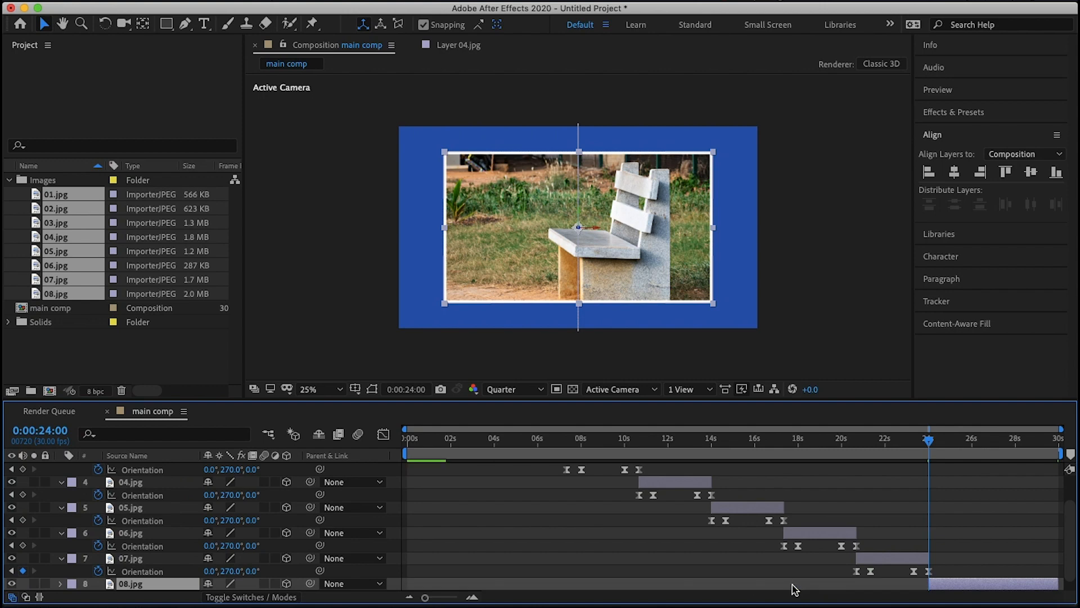
{"action": "left_click", "coordinate": [134, 570]}
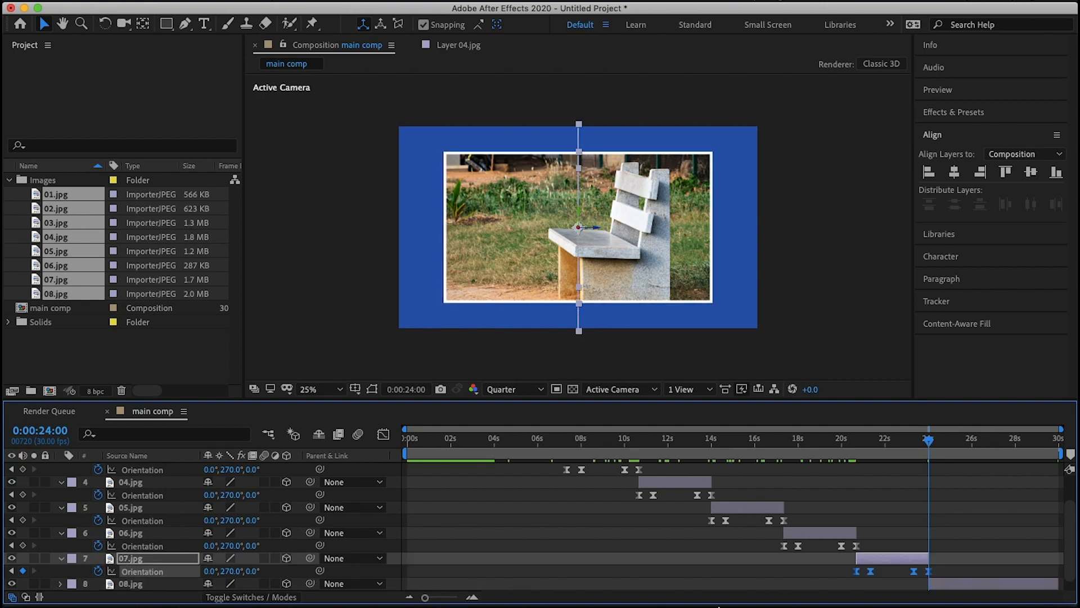
{"action": "left_click", "coordinate": [144, 586]}
{"action": "scroll", "coordinate": [1019, 571], "scroll_direction": "down", "scroll_amount": 1}
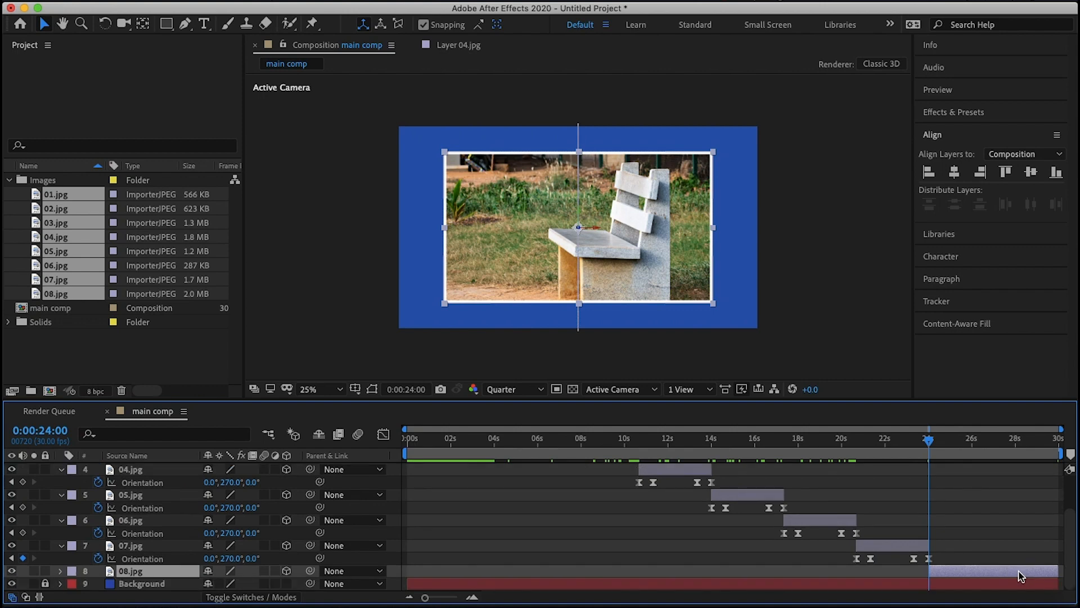
{"action": "key", "text": "ctrl+v"}
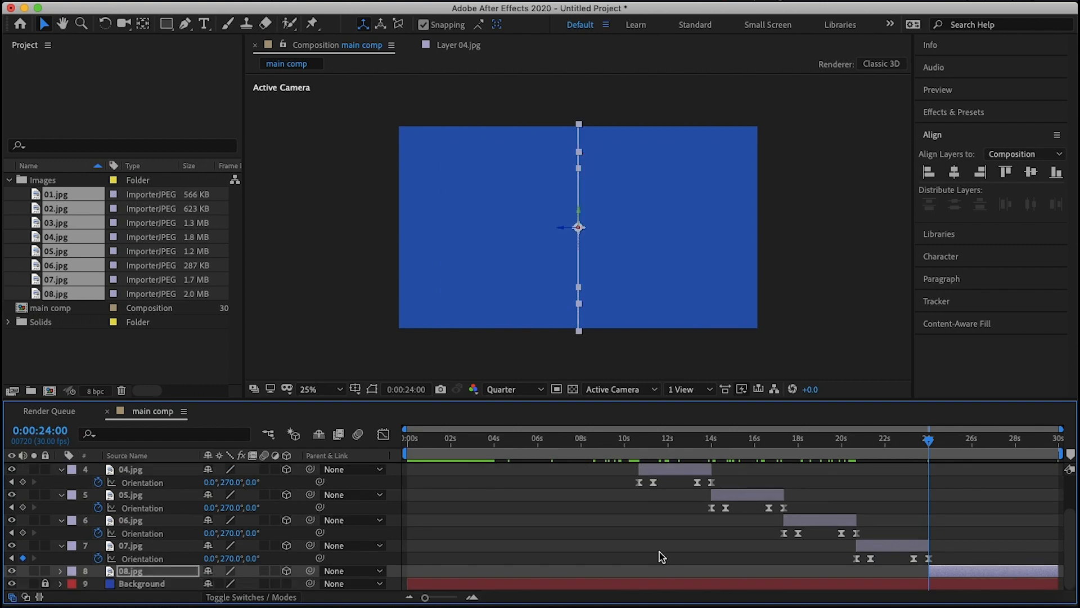
{"action": "key", "text": "End"}
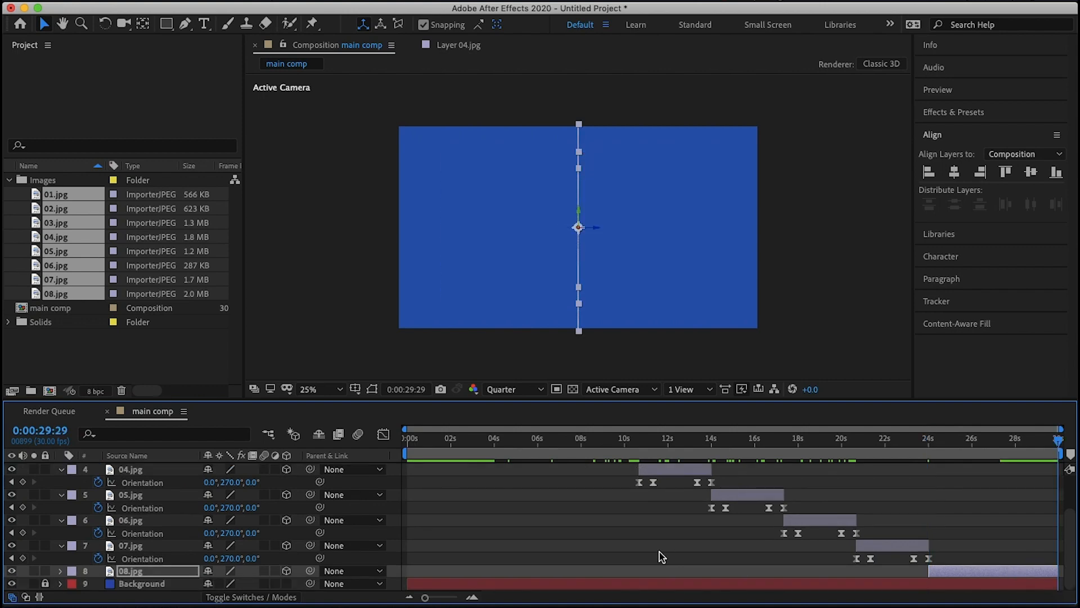
{"action": "key", "text": "u"}
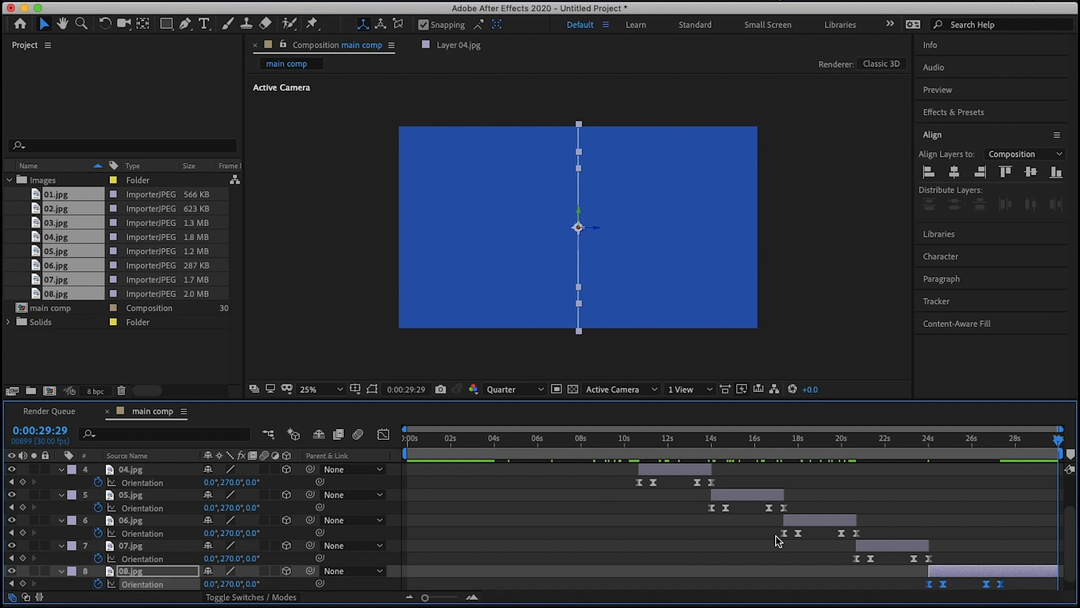
Delete the last orientation keyframe of the 08.jpg layer at 0:00:27:10
{"action": "left_click_drag", "start_coordinate": [1057, 446], "coordinate": [999, 453]}
{"action": "left_click", "coordinate": [1008, 586]}
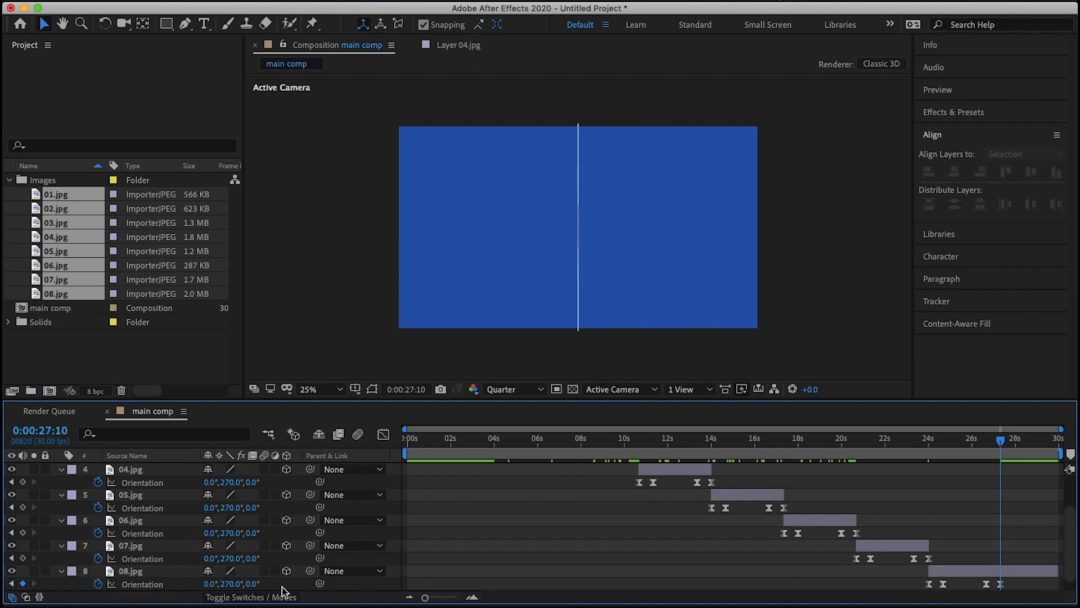
{"action": "mouse_move", "coordinate": [1001, 442]}
{"action": "left_mouse_down"}
{"action": "mouse_move", "coordinate": [977, 443]}
{"action": "mouse_move", "coordinate": [999, 442]}
{"action": "left_mouse_up"}
{"action": "left_click", "coordinate": [1000, 584]}
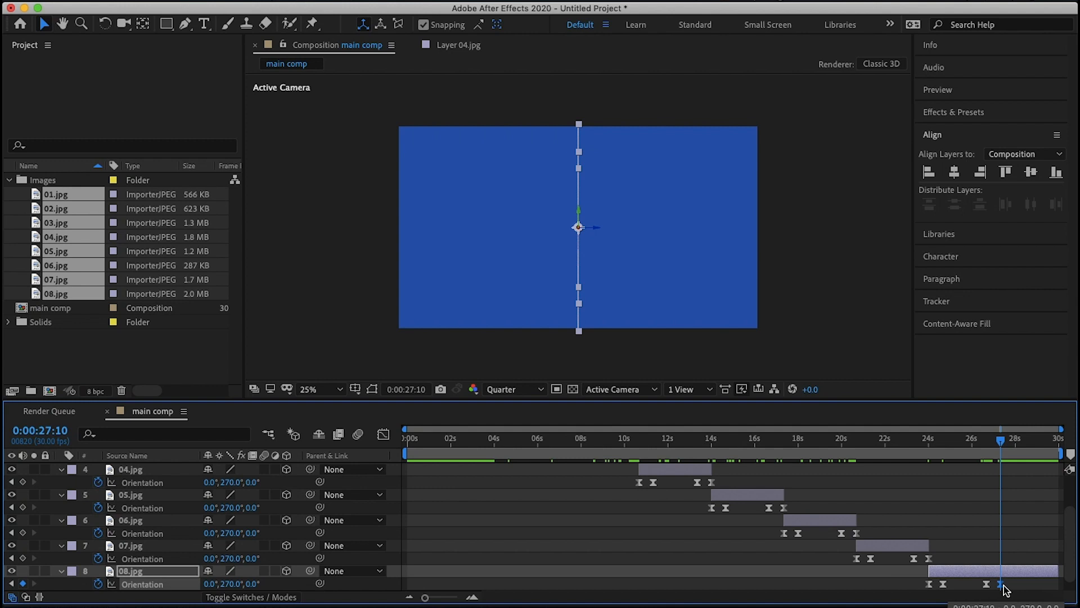
{"action": "key", "text": "Delete"}
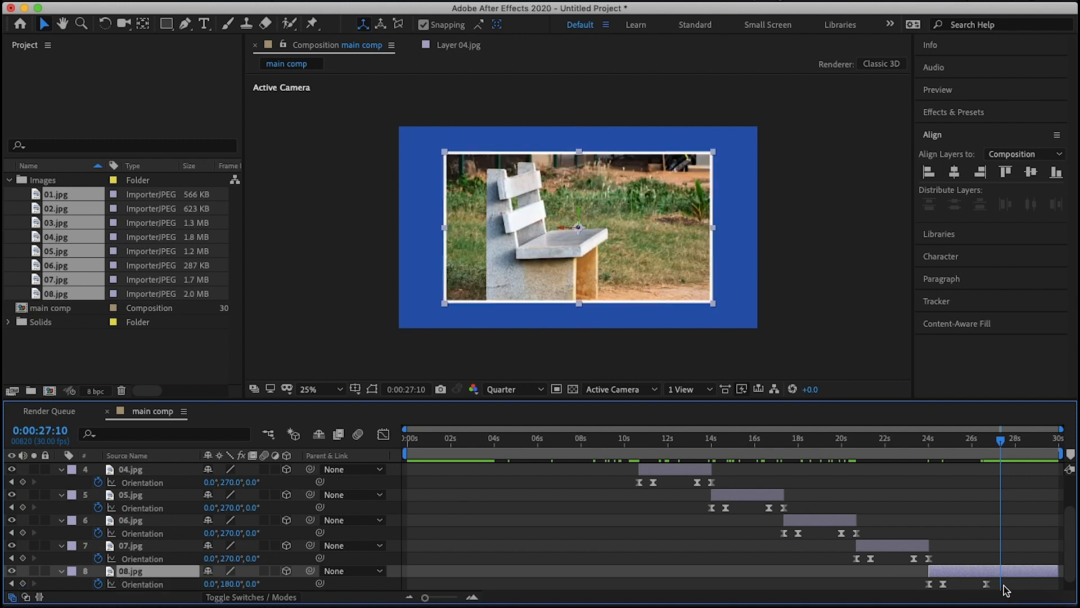
Flip the 08.jpg layer horizontally and add an orientation keyframe to it at 0:00:27:10
{"action": "right_click", "coordinate": [572, 257]}
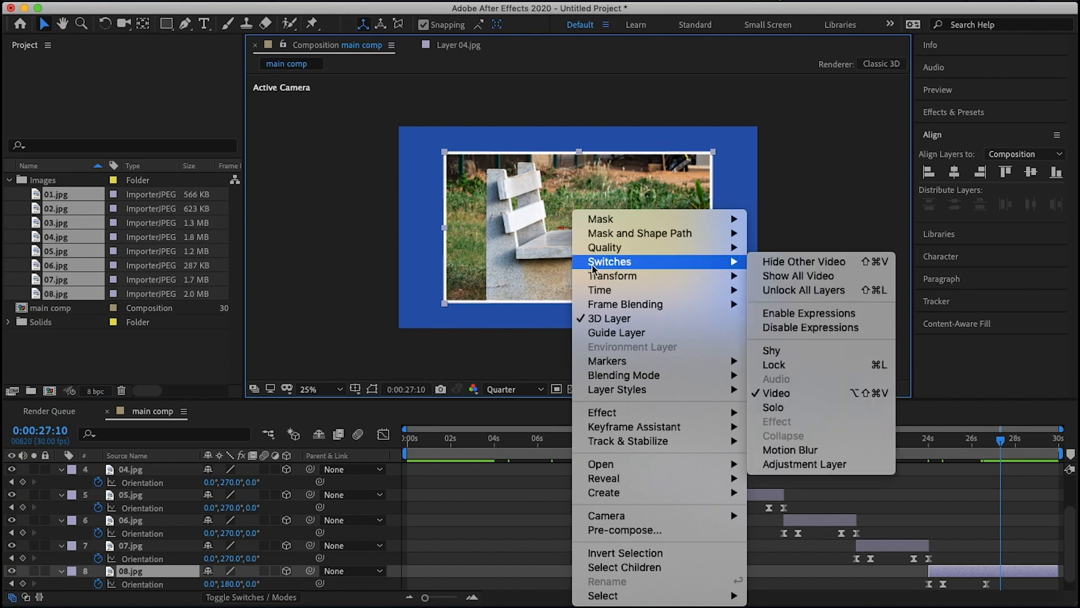
{"action": "mouse_move", "coordinate": [617, 277]}
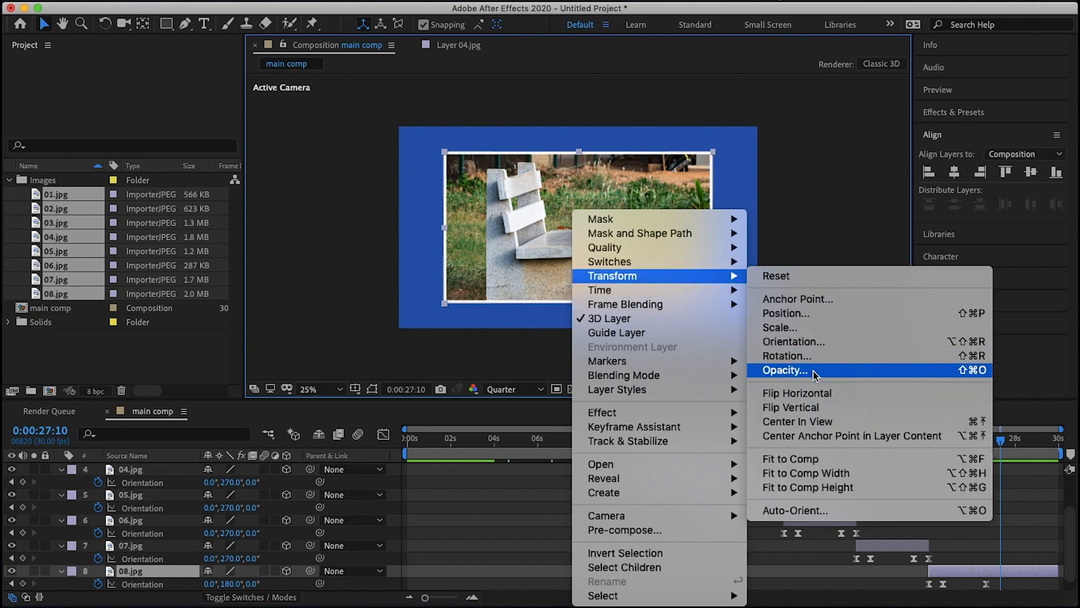
{"action": "key", "text": "Escape"}
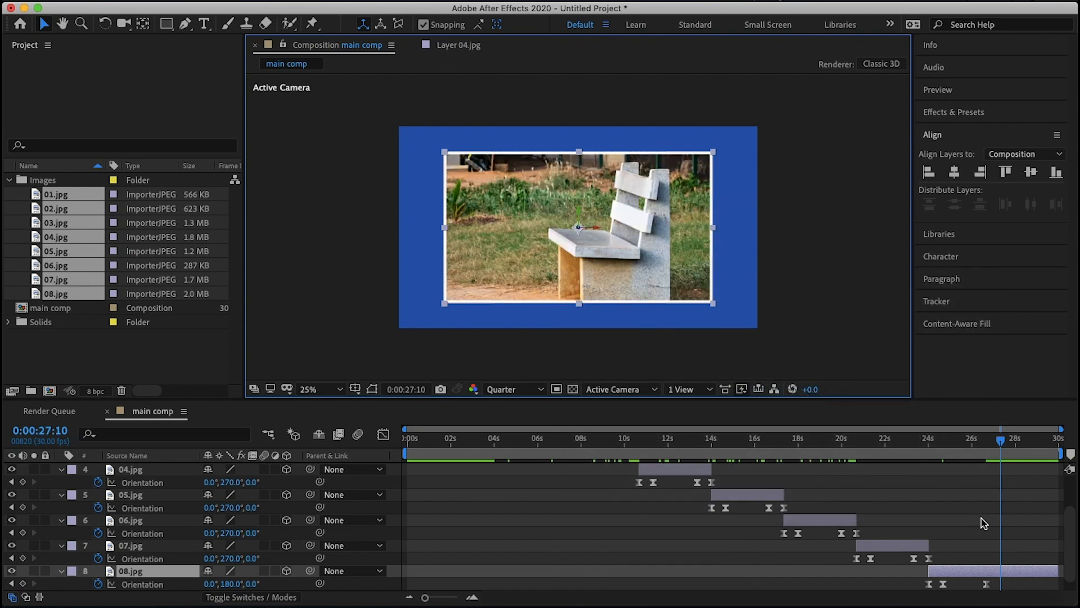
{"action": "left_click", "coordinate": [22, 584]}
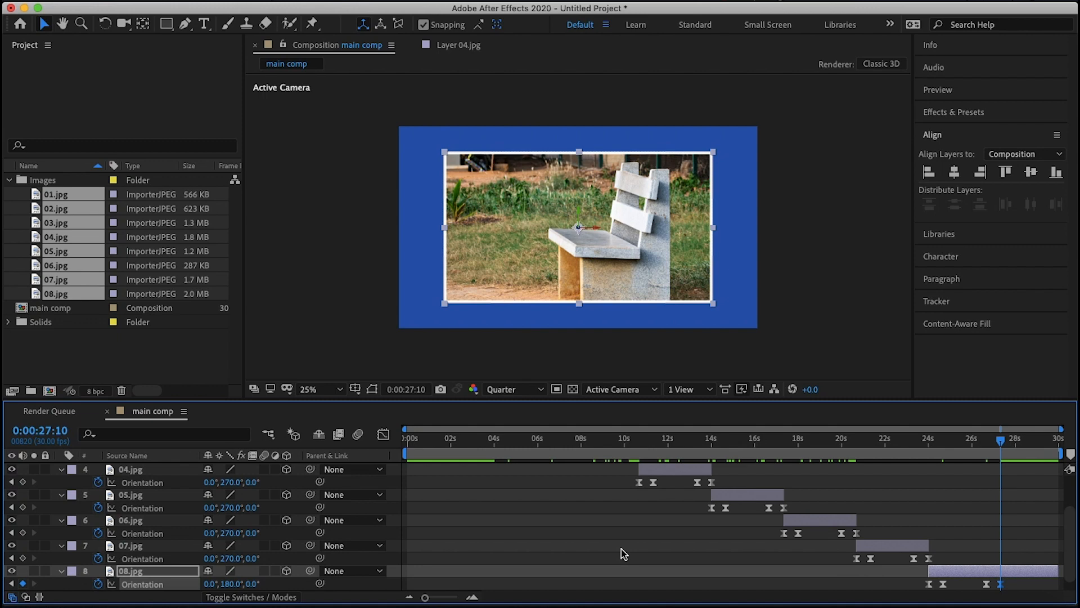
Add a position keyframe to the 08.jpg layer at 0:00:28:00
{"action": "key", "text": "shift+Page_Down"}
{"action": "key", "text": "shift+Page_Down"}
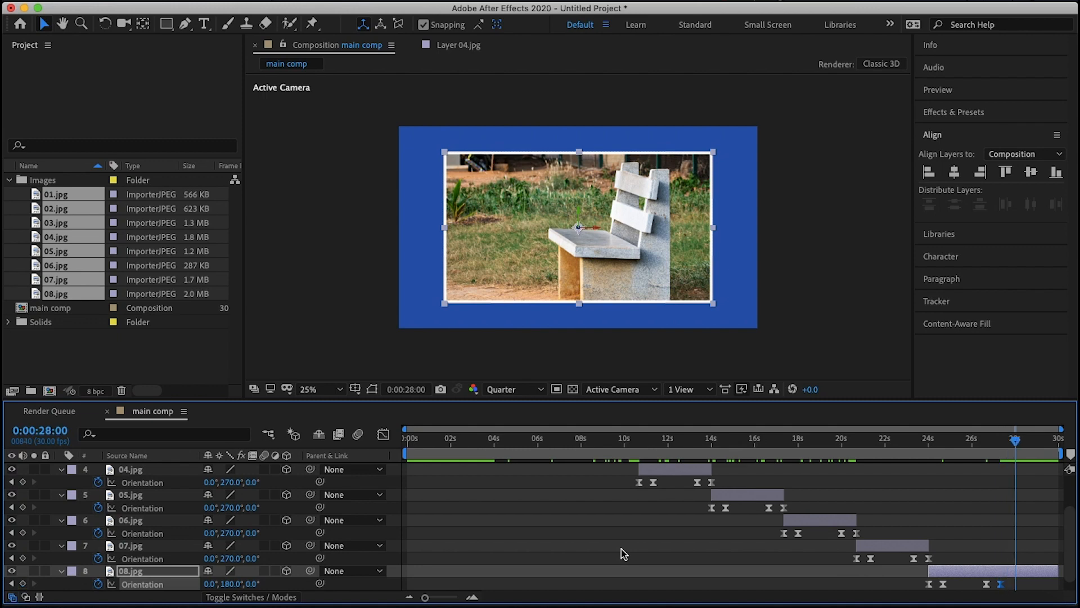
{"action": "scroll", "coordinate": [147, 532], "scroll_direction": "down", "scroll_amount": 1}
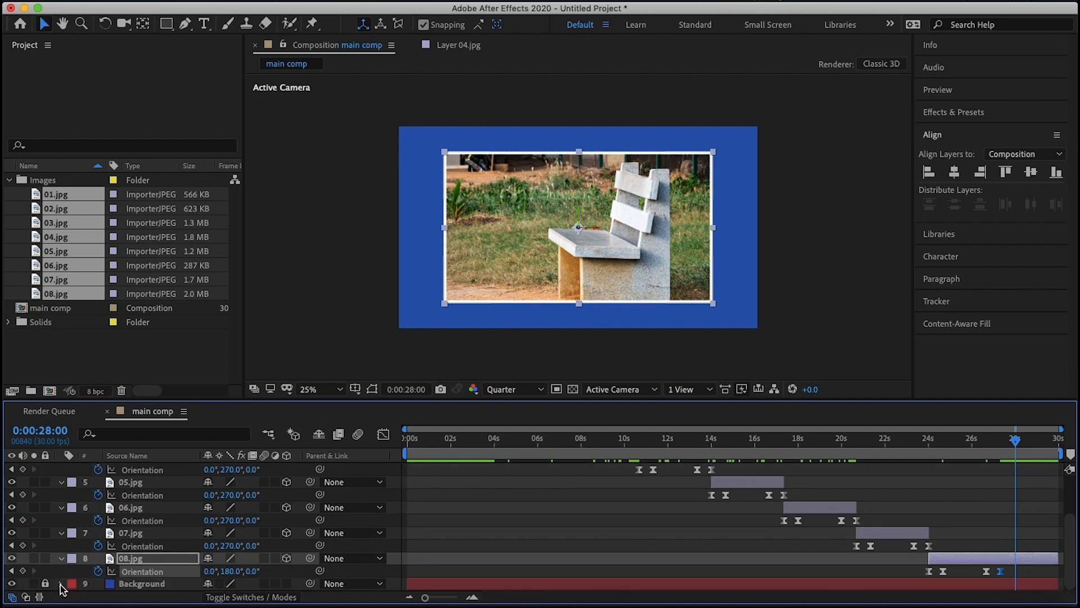
{"action": "left_click", "coordinate": [60, 559]}
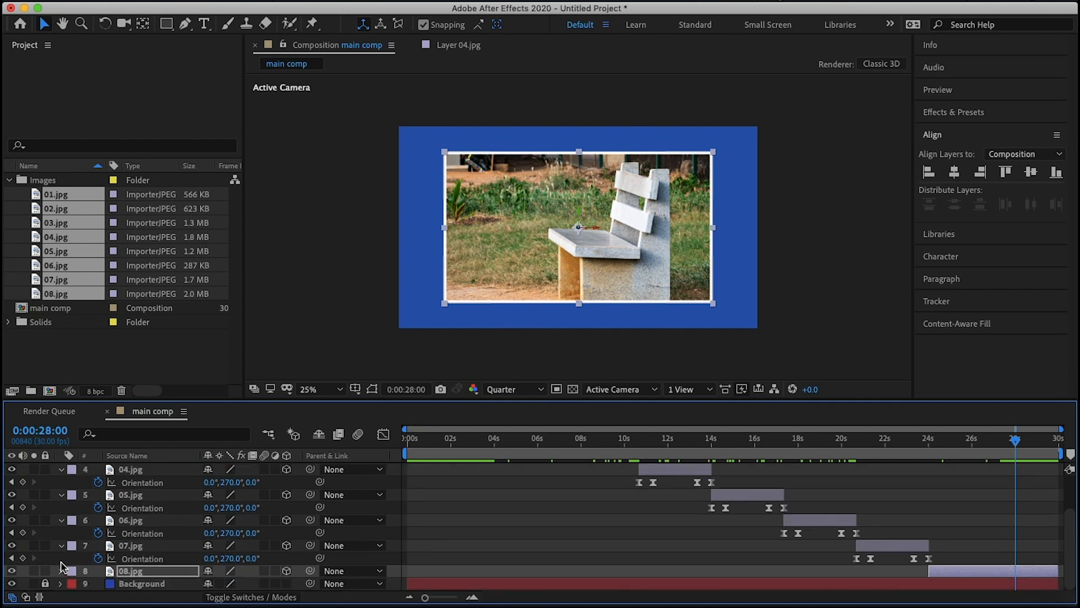
{"action": "left_click", "coordinate": [60, 571]}
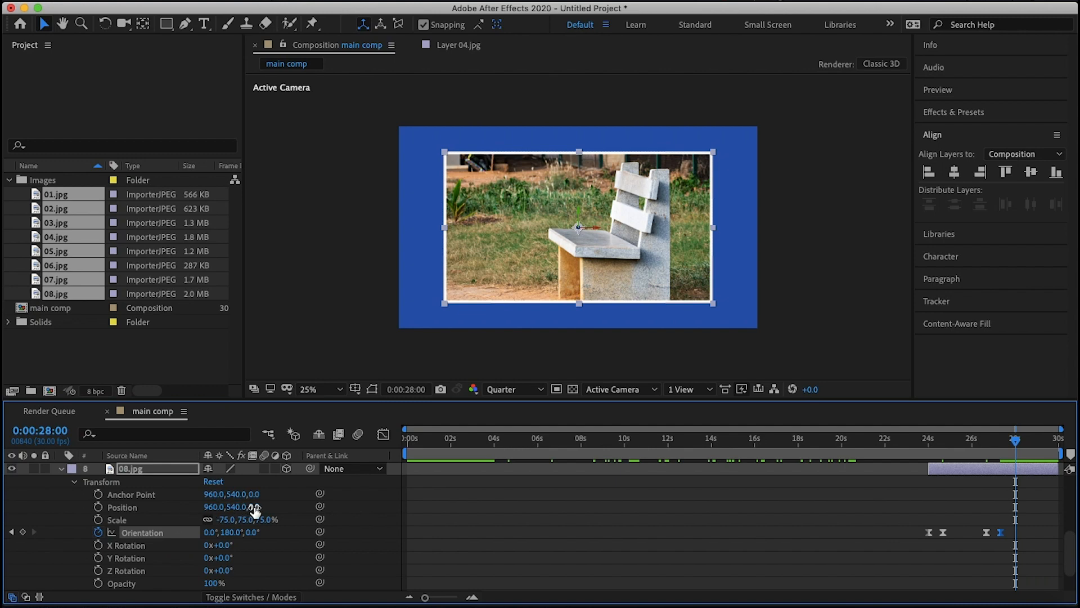
{"action": "left_click", "coordinate": [98, 507]}
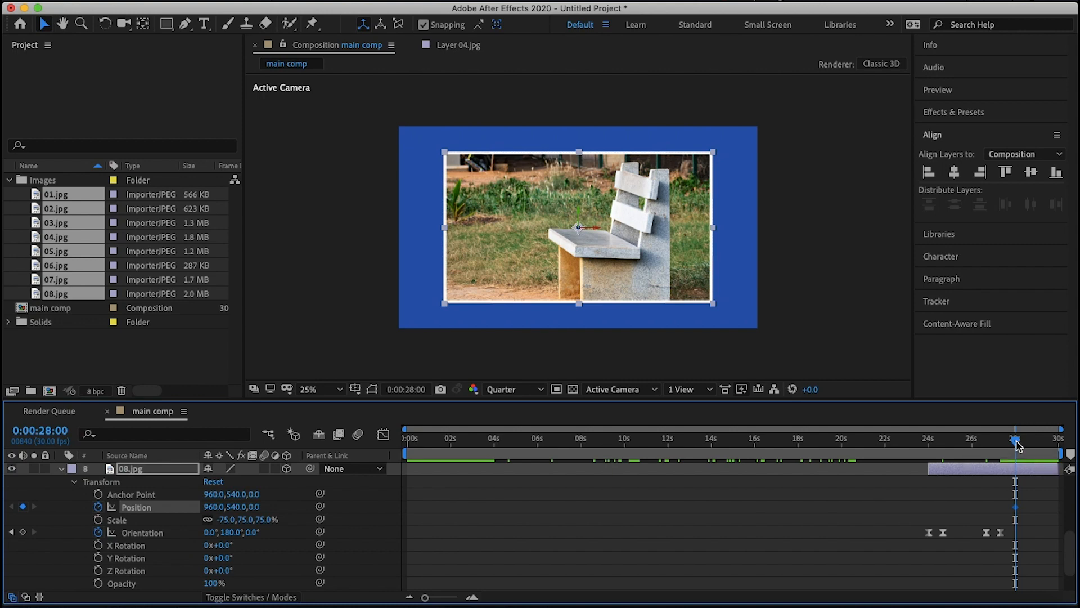
Set the Z position of the 08.jpg layer to -3000 at the end of the composition, 0:00:29:29
{"action": "left_click_drag", "start_coordinate": [1015, 448], "coordinate": [1048, 449]}
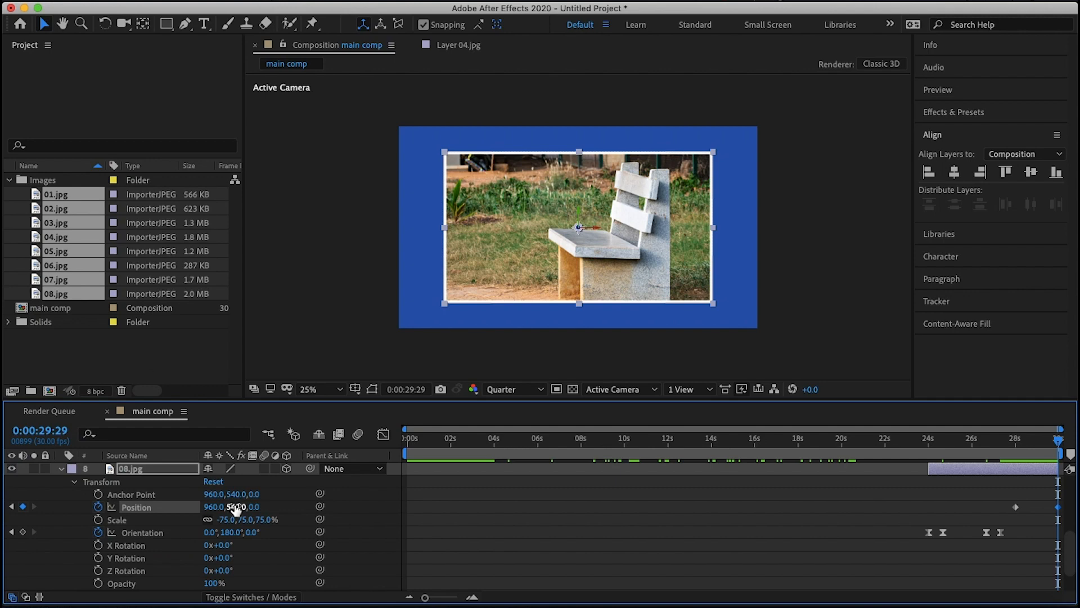
{"action": "left_click_drag", "start_coordinate": [256, 506], "coordinate": [230, 509]}
{"action": "left_click", "coordinate": [258, 508]}
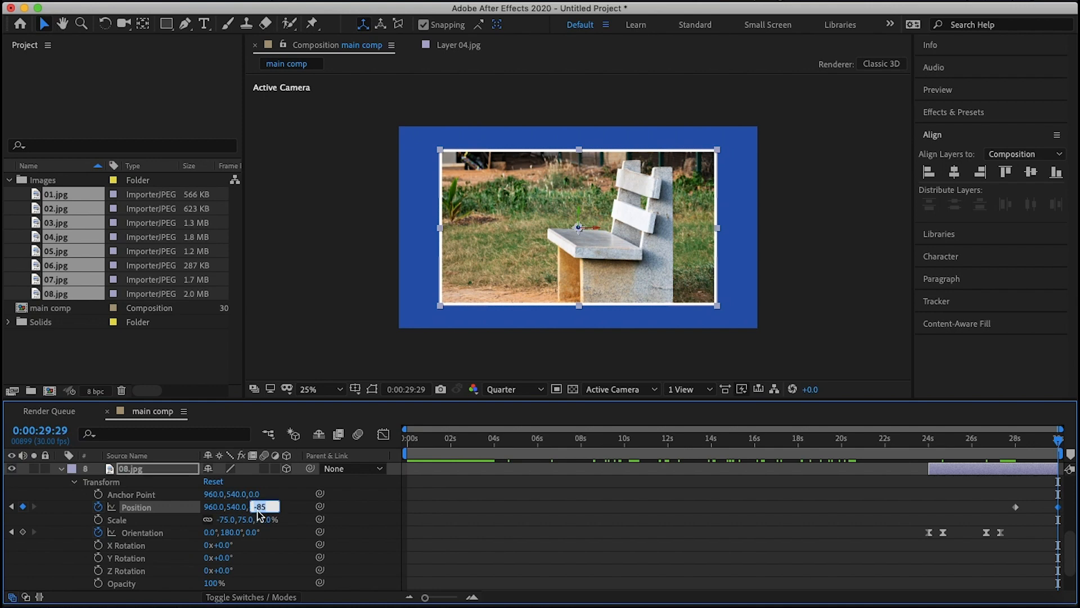
{"action": "type", "text": "-3000"}
{"action": "key", "text": "Return"}
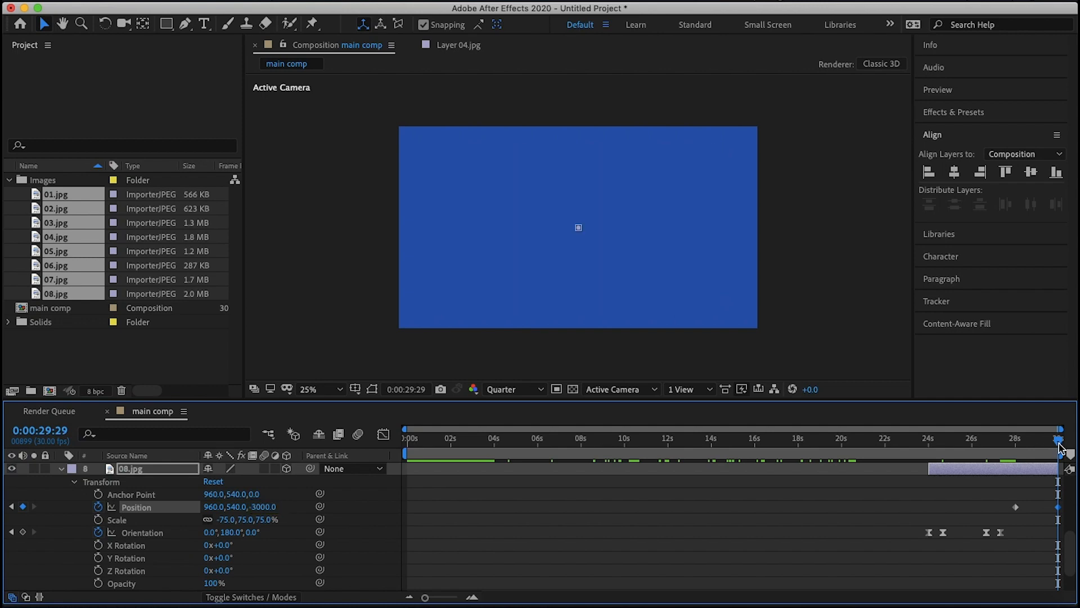
Apply Easy Ease to both position keyframes of the 08.jpg layer
{"action": "mouse_move", "coordinate": [1059, 444]}
{"action": "left_mouse_down"}
{"action": "mouse_move", "coordinate": [965, 440]}
{"action": "mouse_move", "coordinate": [1075, 443]}
{"action": "left_mouse_up"}
{"action": "left_click_drag", "start_coordinate": [1006, 500], "coordinate": [1069, 525]}
{"action": "right_click", "coordinate": [1058, 506]}
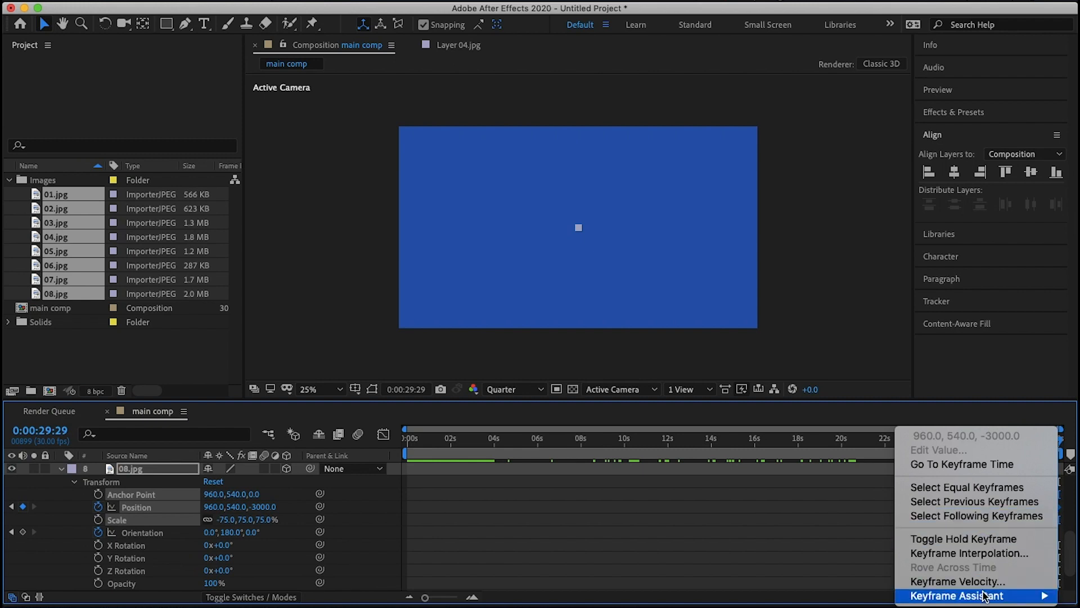
{"action": "mouse_move", "coordinate": [983, 595]}
{"action": "left_click", "coordinate": [794, 515]}
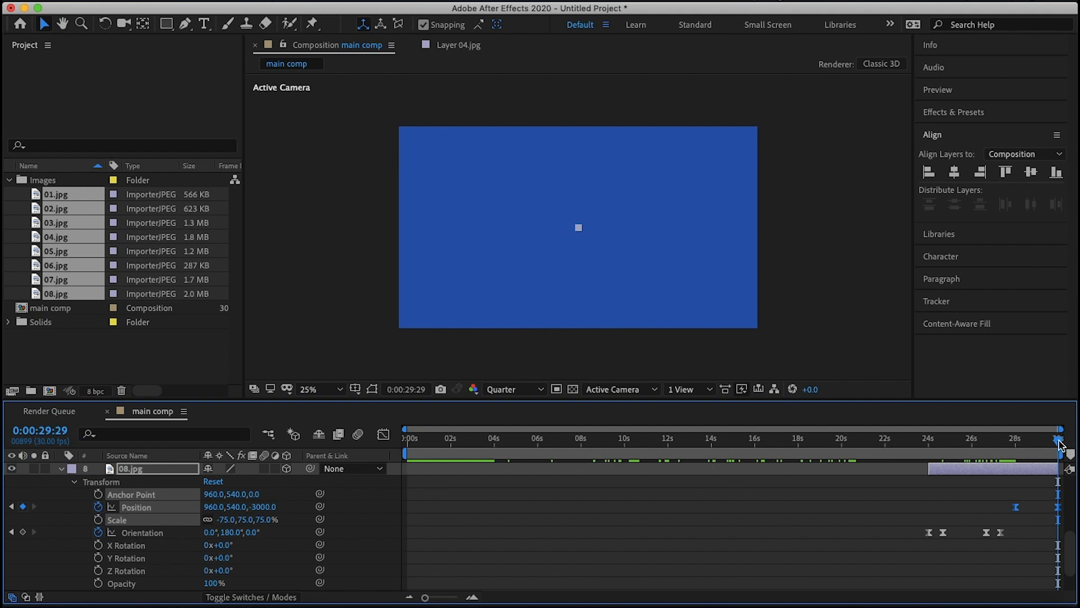
Preview the whole main comp slideshow from 0:00:00:00
{"action": "left_click_drag", "start_coordinate": [1060, 444], "coordinate": [373, 412]}
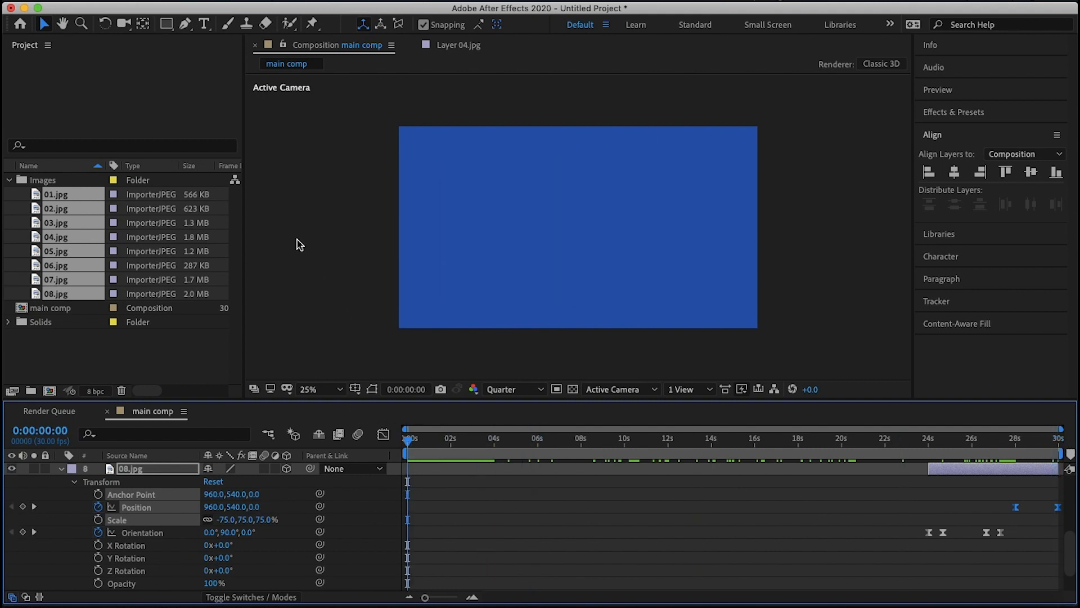
{"action": "key", "text": "space"}
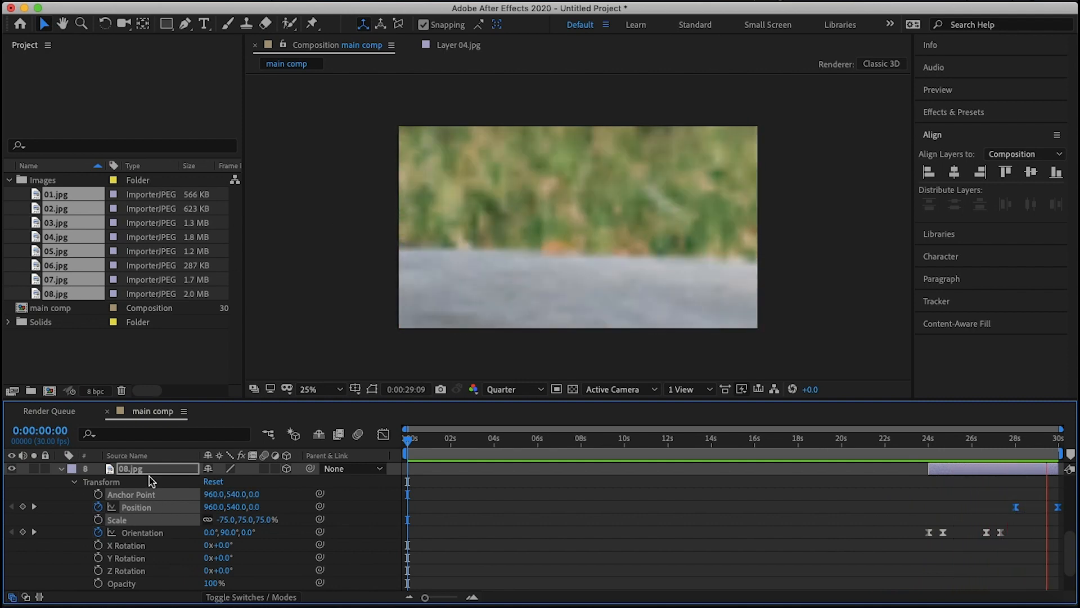
Collapse the expanded properties of the 03.jpg to 08.jpg layers in main comp
{"action": "key", "text": "u"}
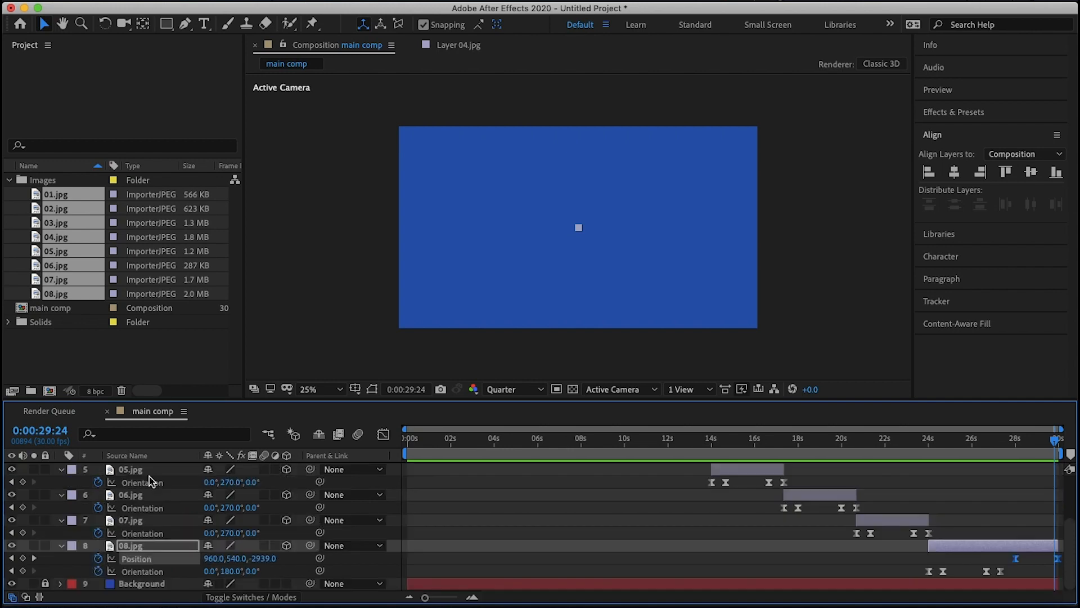
{"action": "scroll", "coordinate": [152, 510], "scroll_direction": "up", "scroll_amount": 3}
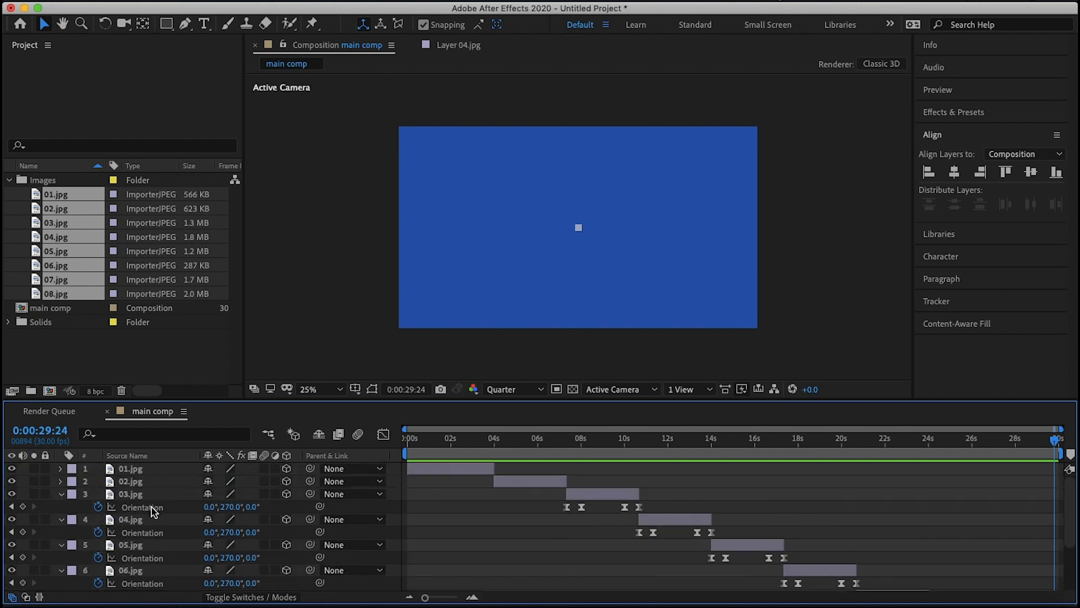
{"action": "left_click", "coordinate": [61, 494]}
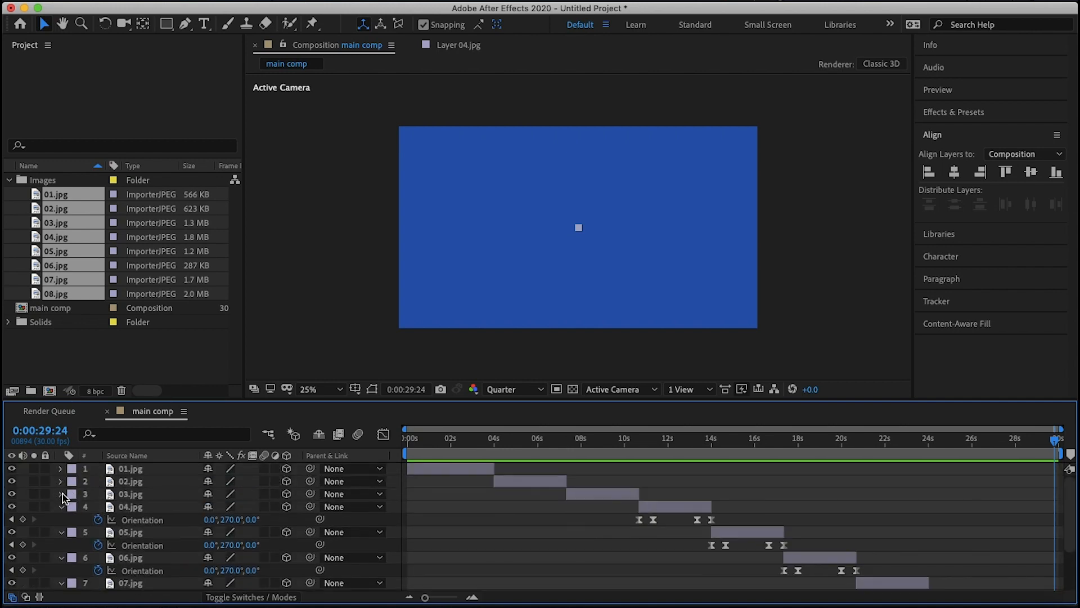
{"action": "left_click", "coordinate": [61, 506]}
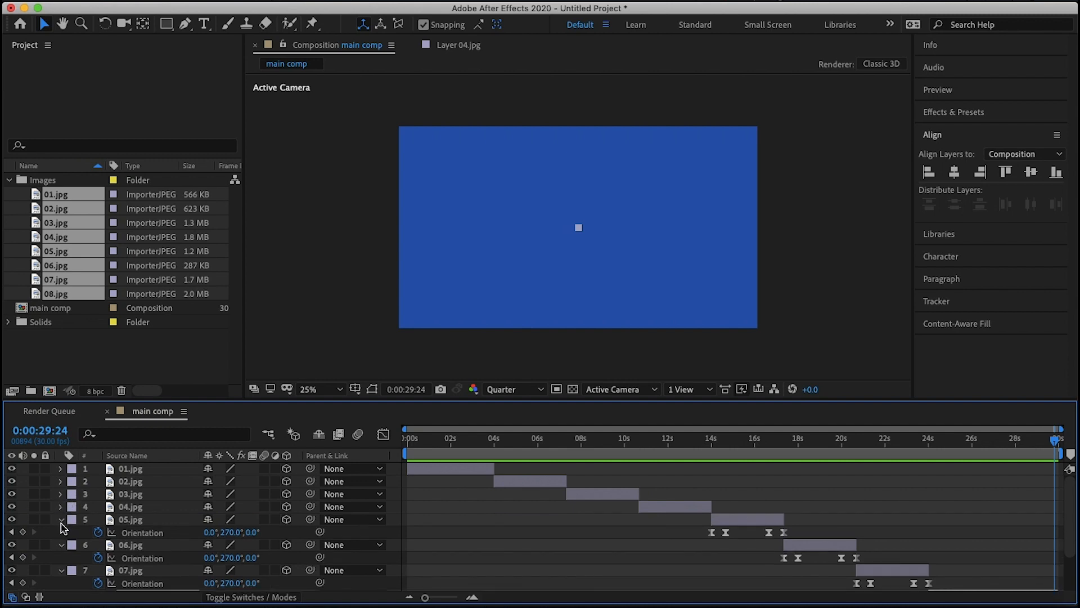
{"action": "left_click", "coordinate": [61, 519]}
{"action": "left_click", "coordinate": [61, 532]}
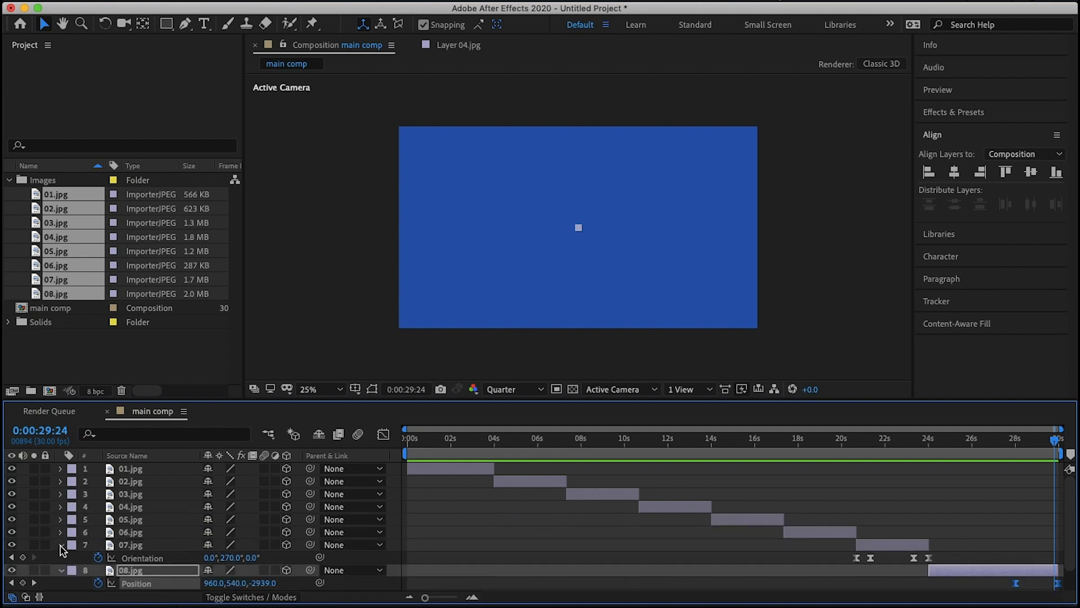
{"action": "left_click", "coordinate": [59, 546]}
{"action": "left_click", "coordinate": [60, 557]}
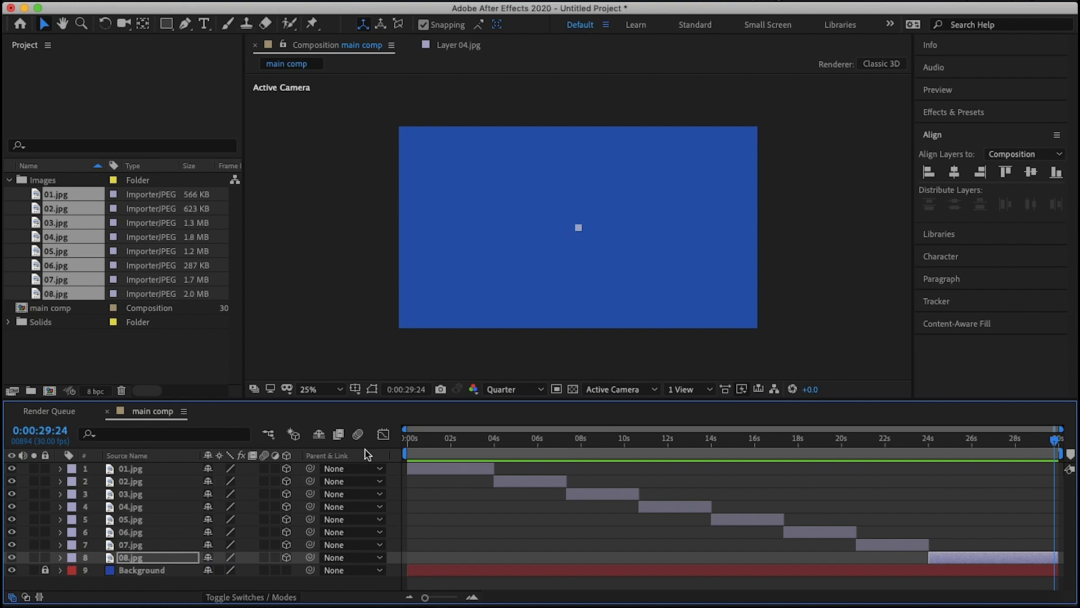
Add a null object above all the image layers, named Controller, and make it a 3D layer
{"action": "left_click_drag", "start_coordinate": [416, 445], "coordinate": [449, 446]}
{"action": "left_click", "coordinate": [270, 2]}
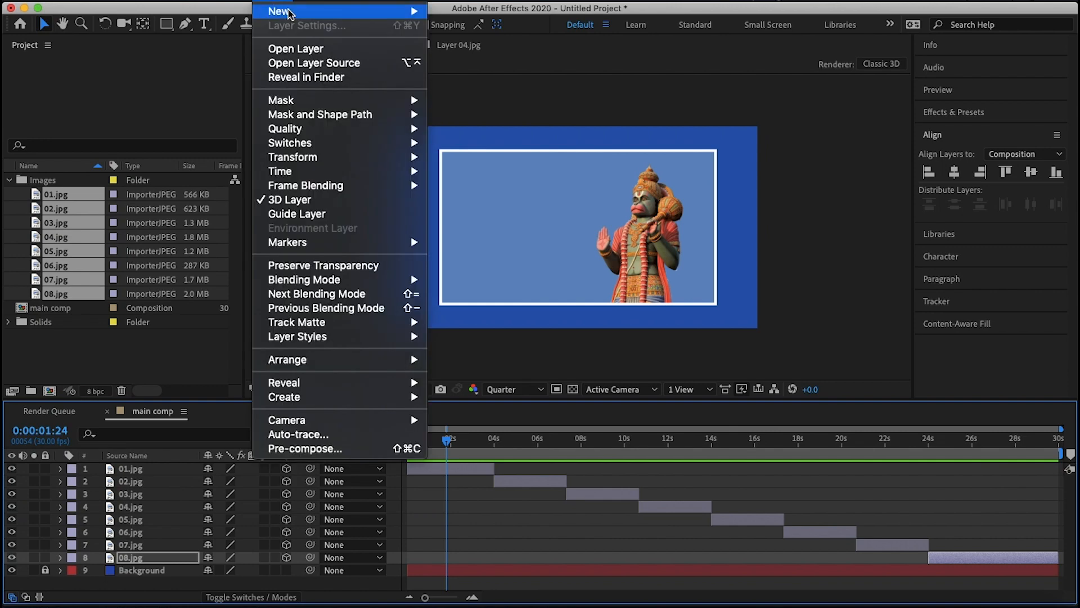
{"action": "mouse_move", "coordinate": [290, 13]}
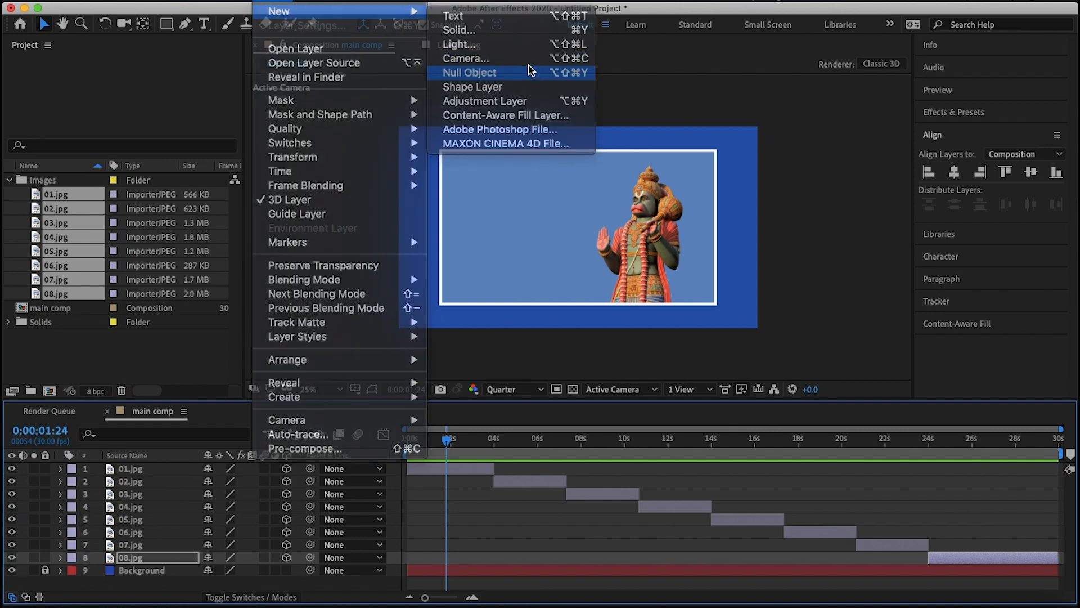
{"action": "left_click", "coordinate": [516, 75]}
{"action": "left_click_drag", "start_coordinate": [149, 547], "coordinate": [158, 471]}
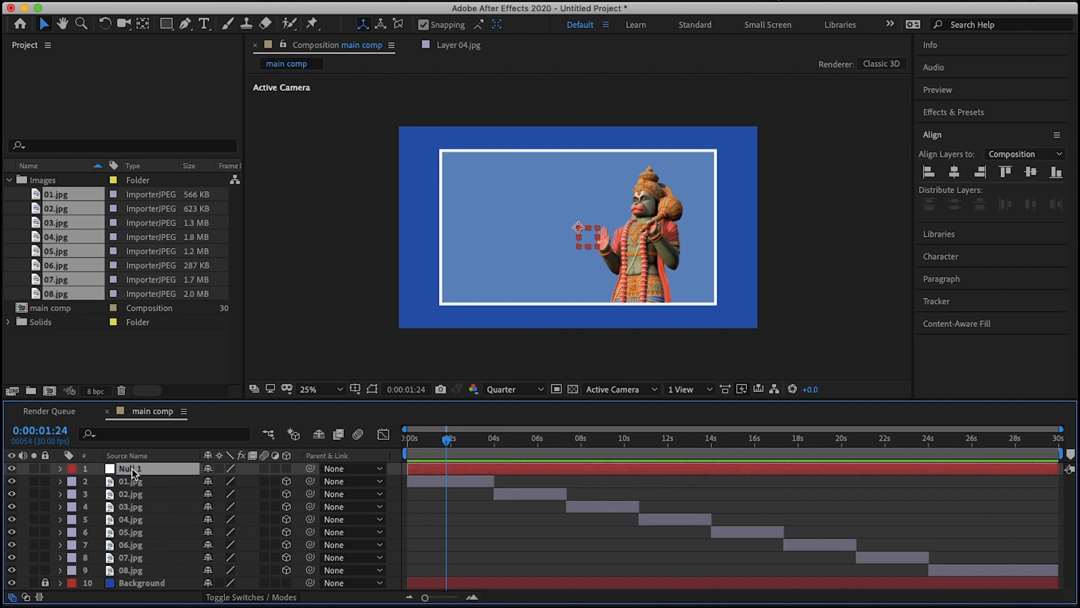
{"action": "key", "text": "Return"}
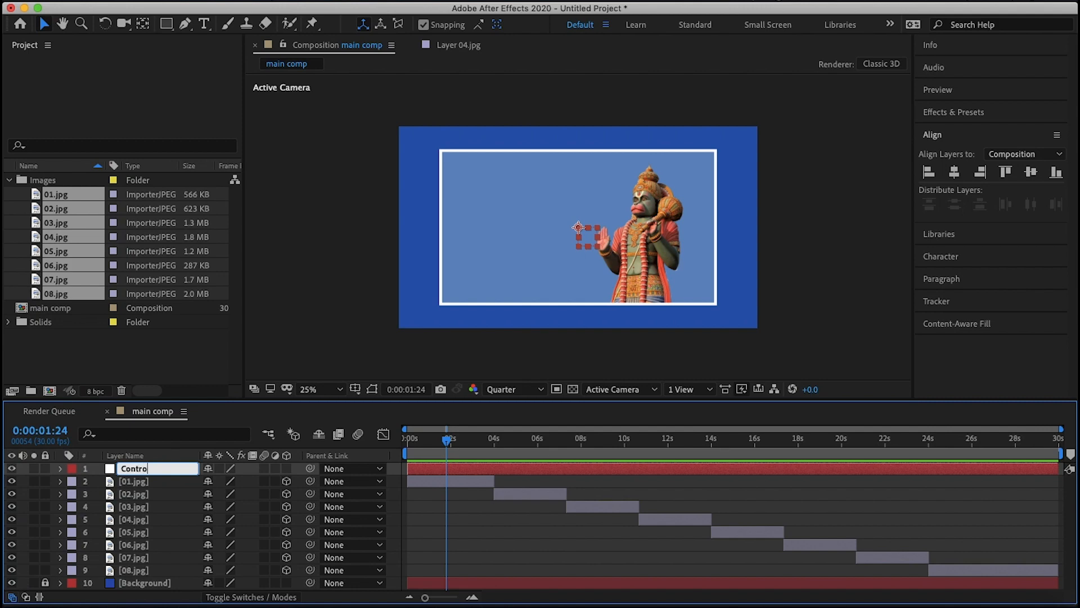
{"action": "key", "text": "Return"}
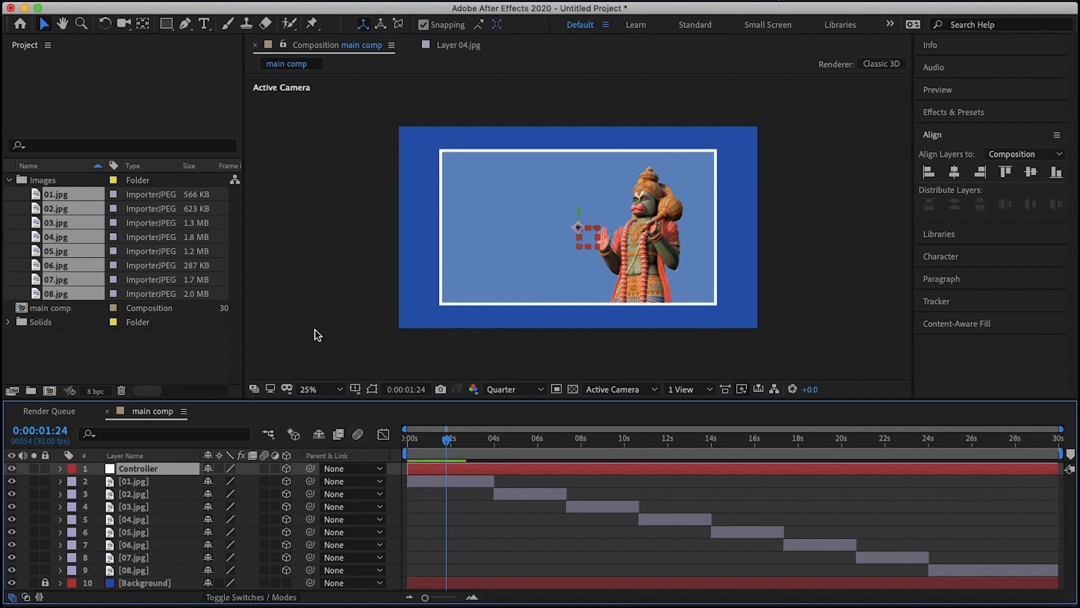
Parent all eight image layers, 01.jpg through 08.jpg, to the Controller layer
{"action": "left_click", "coordinate": [135, 485]}
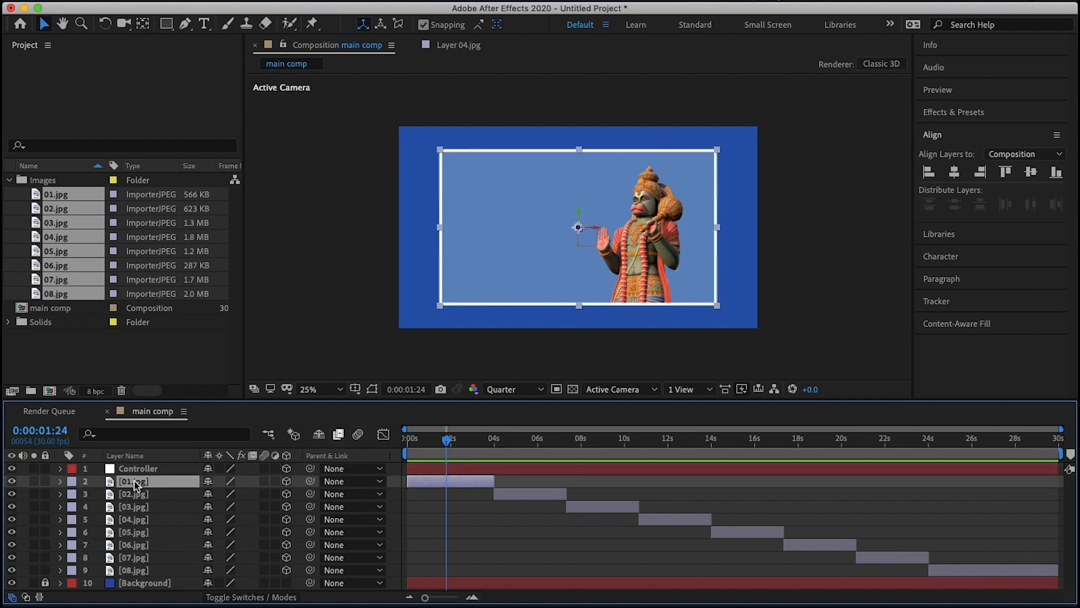
{"action": "left_click", "coordinate": [136, 571], "text": "shift"}
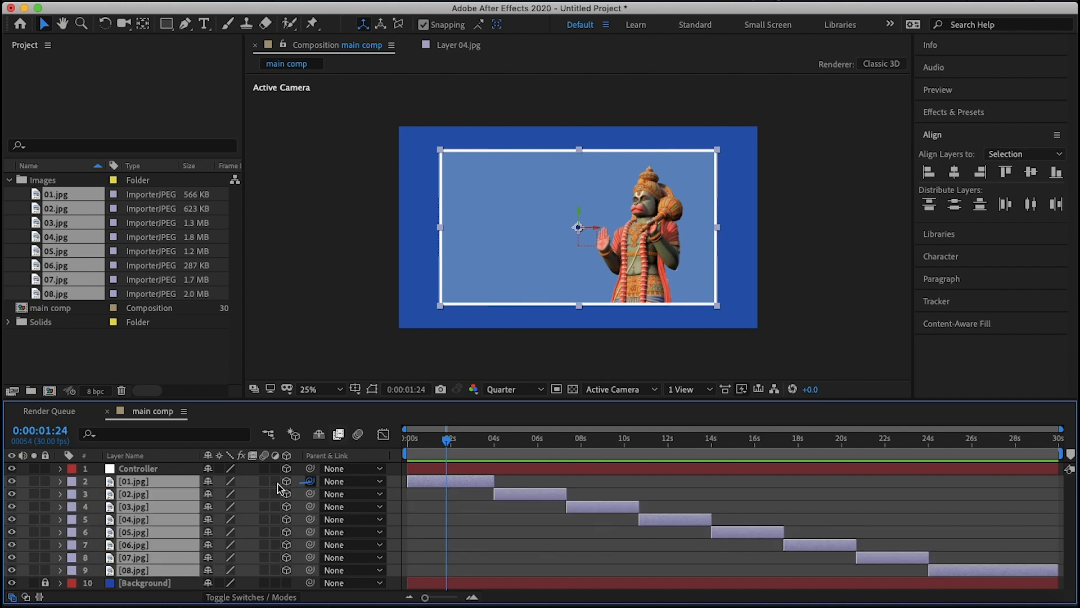
{"action": "left_click_drag", "start_coordinate": [279, 488], "coordinate": [141, 469]}
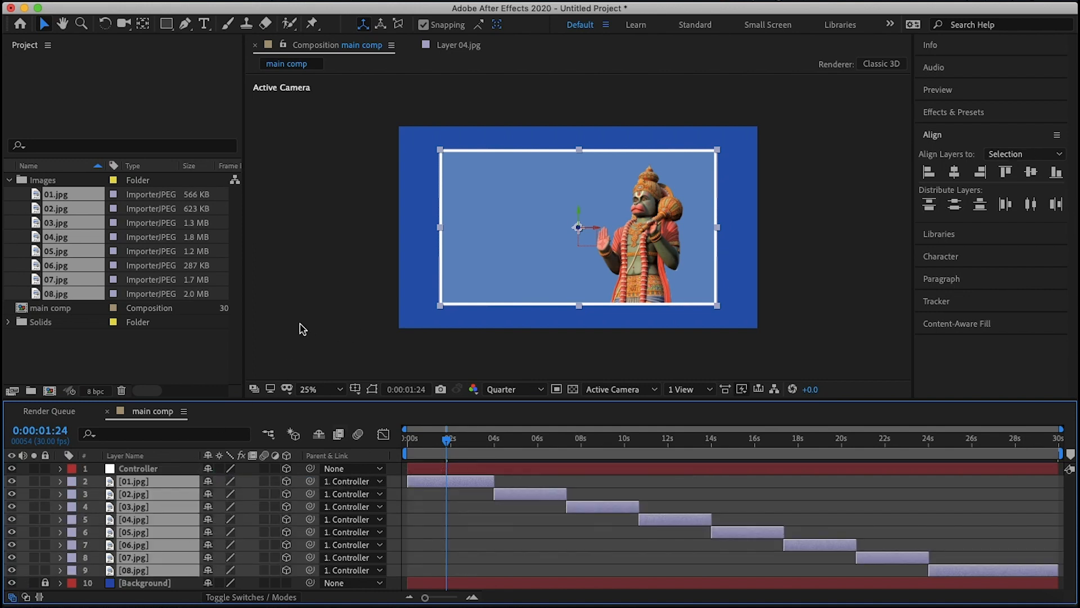
Add the expression wiggle(1,20) to the Controller layer's Position property
{"action": "left_click", "coordinate": [139, 469]}
{"action": "key", "text": "p"}
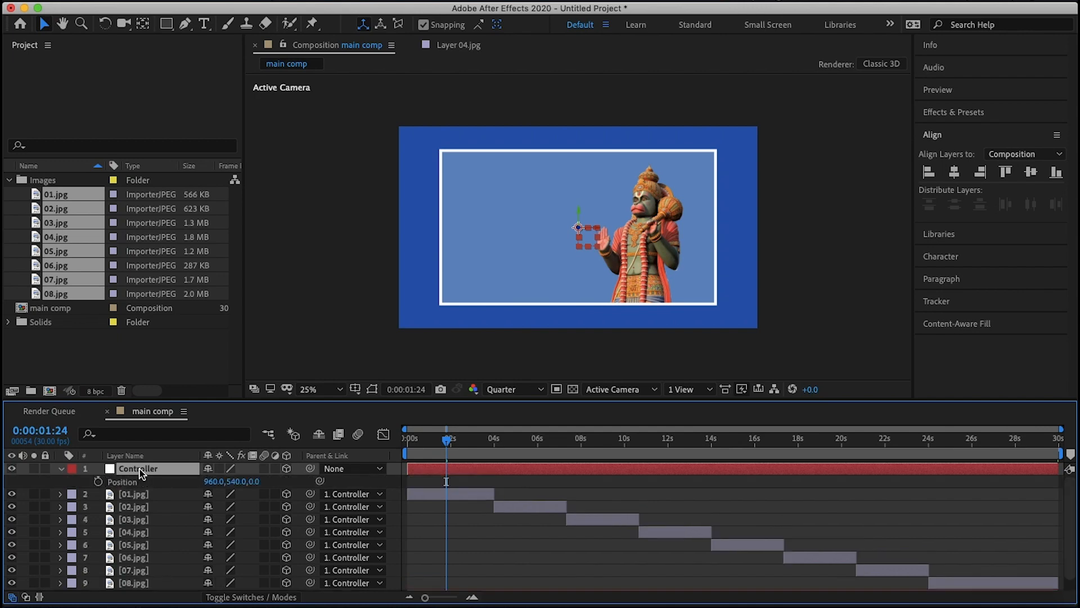
{"action": "left_click", "coordinate": [99, 479], "text": "alt"}
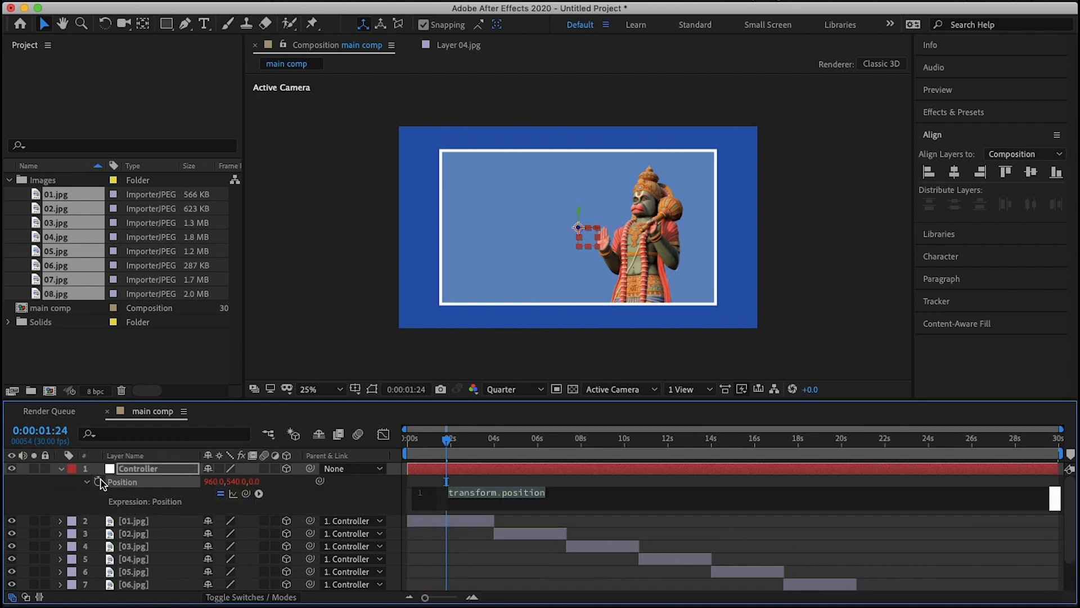
{"action": "type", "text": "w"}
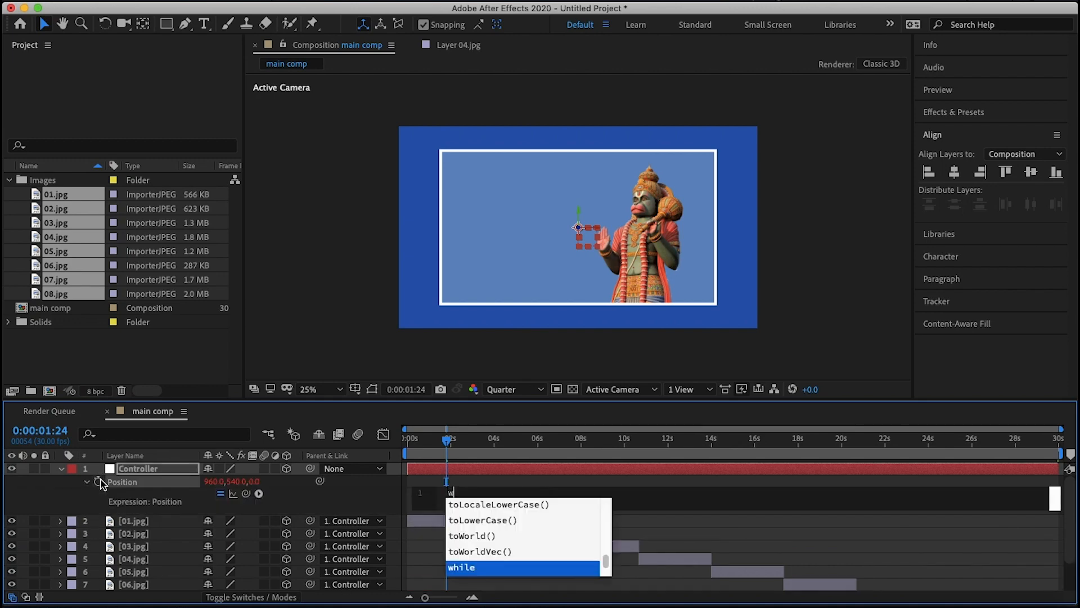
{"action": "type", "text": "iggl"}
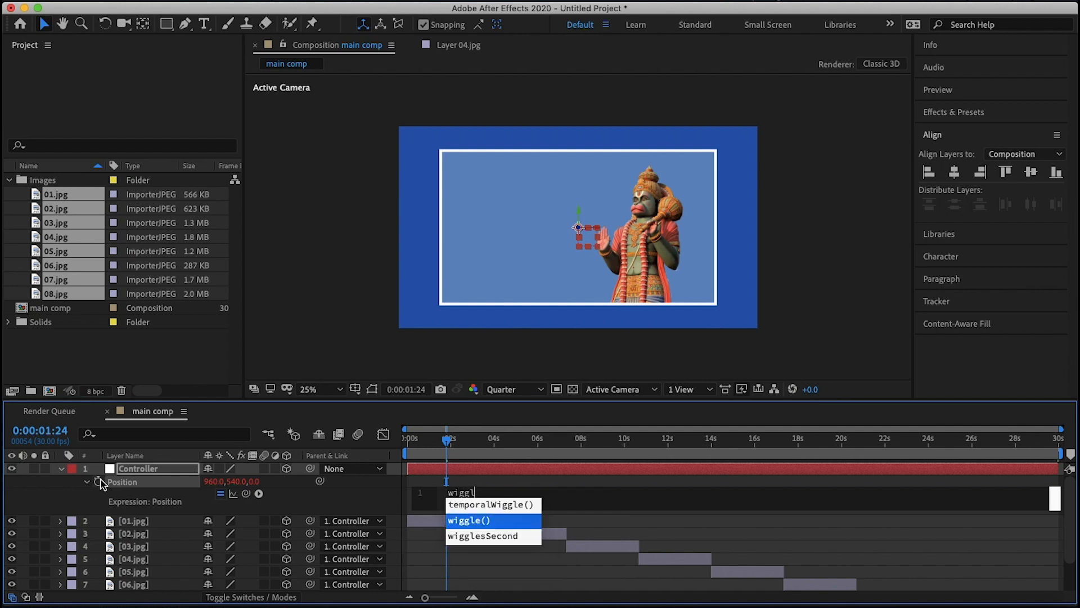
{"action": "type", "text": "e"}
{"action": "key", "text": "Return"}
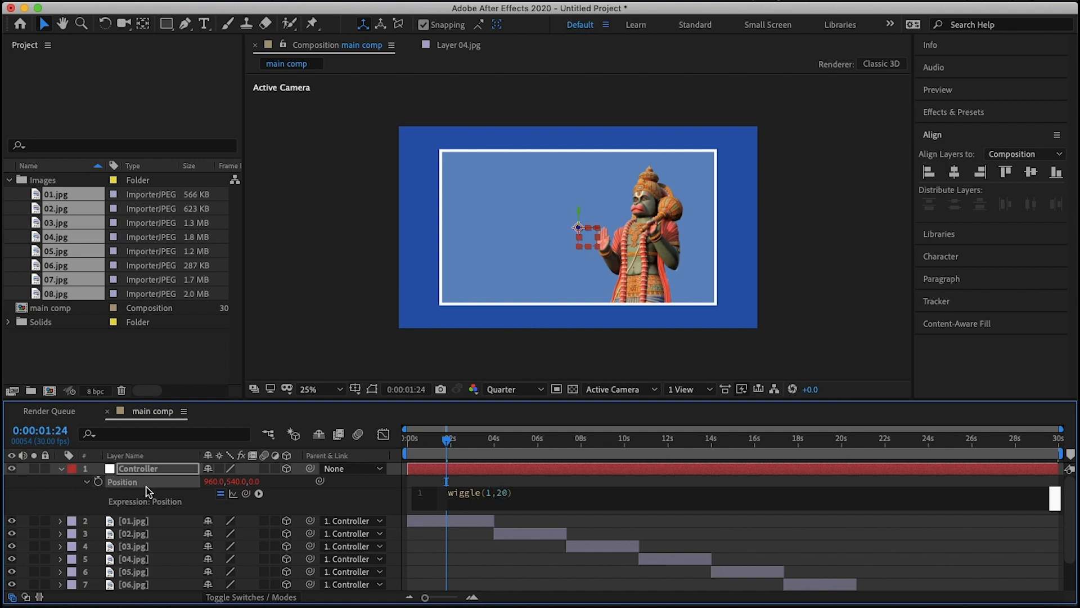
{"action": "left_click", "coordinate": [863, 307]}
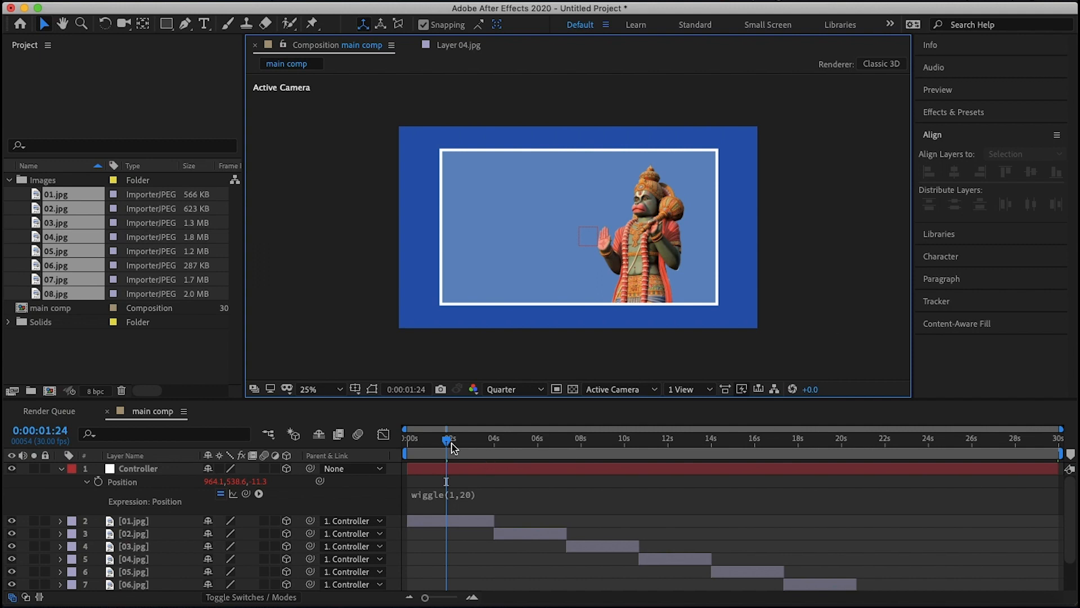
Preview the wiggling slideshow from the start of main comp, and collapse the Controller layer's properties
{"action": "left_click_drag", "start_coordinate": [450, 441], "coordinate": [408, 439]}
{"action": "key", "text": "space"}
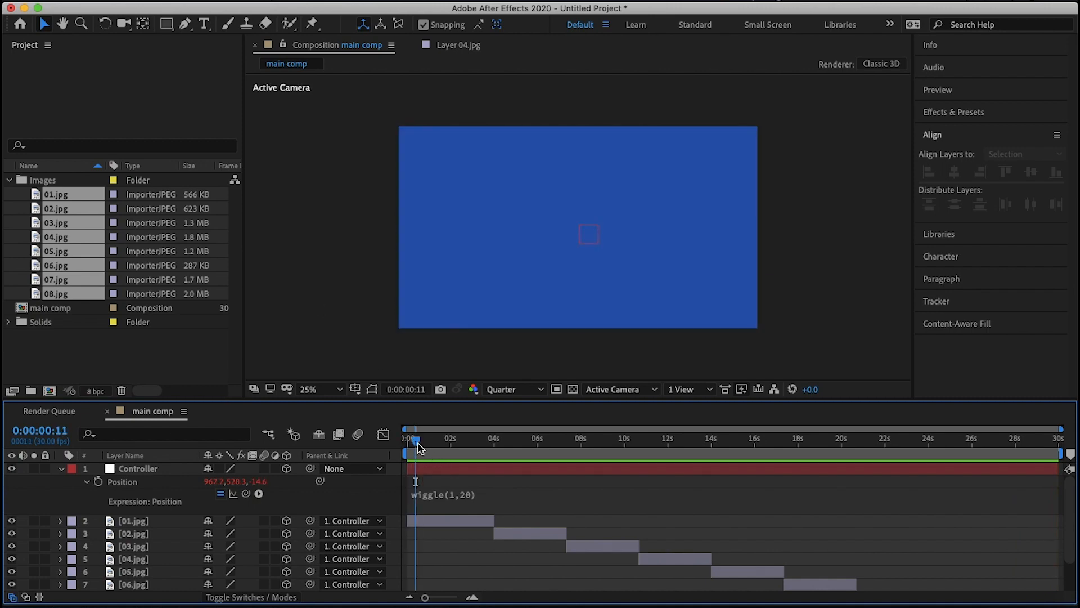
{"action": "key", "text": "space"}
{"action": "left_click", "coordinate": [61, 469]}
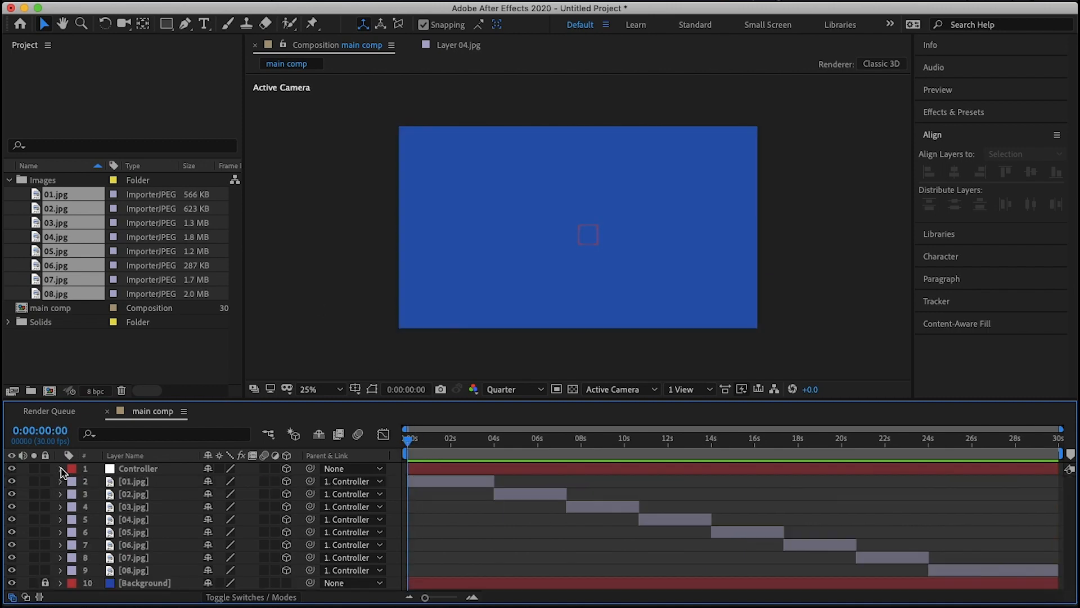
Import particles.mov from the FOOTAGE folder and place it as the uppermost layer of main comp, above Controller
{"action": "right_click", "coordinate": [122, 356]}
{"action": "mouse_move", "coordinate": [239, 425]}
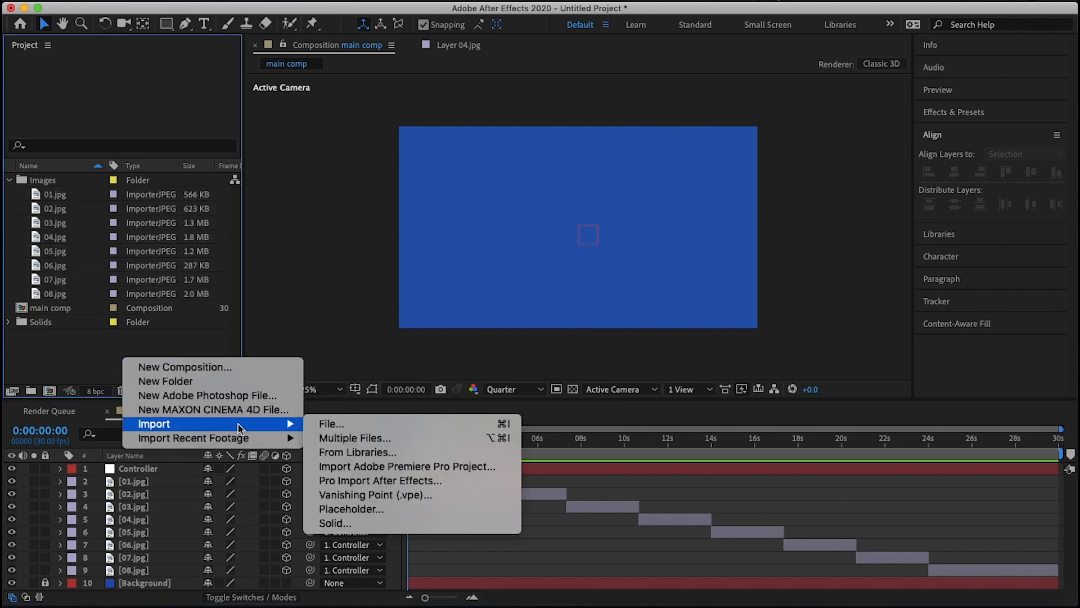
{"action": "left_click", "coordinate": [328, 424]}
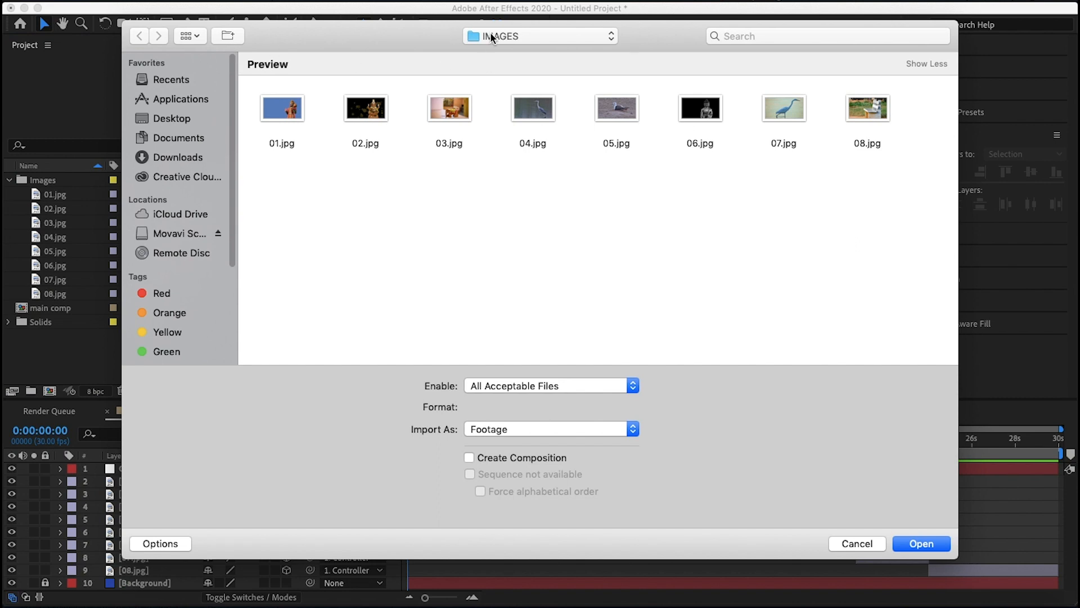
{"action": "left_click", "coordinate": [491, 37]}
{"action": "left_click", "coordinate": [495, 52]}
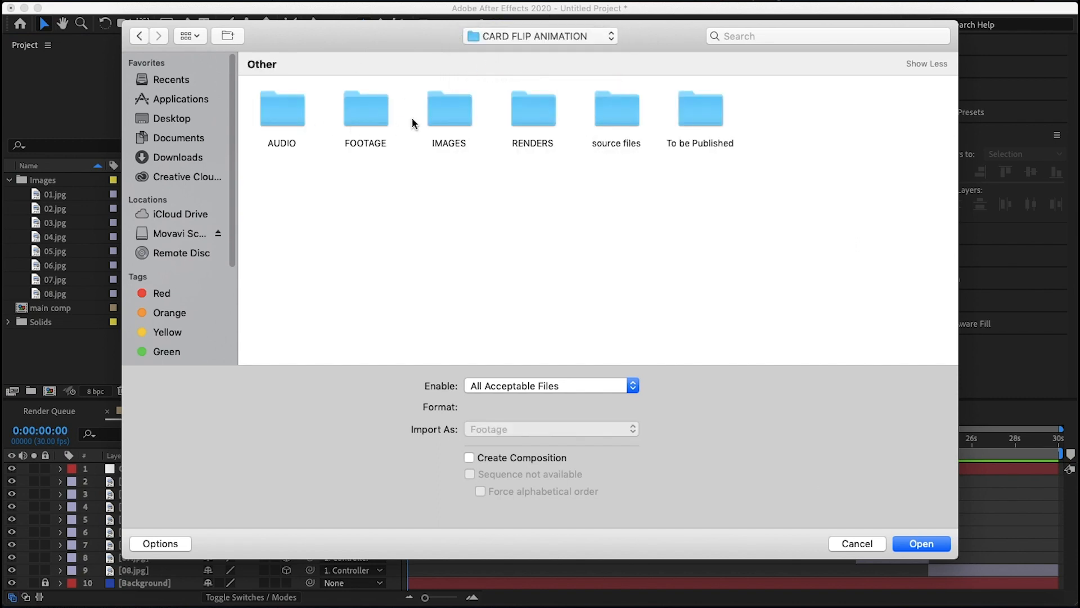
{"action": "double_click", "coordinate": [359, 119]}
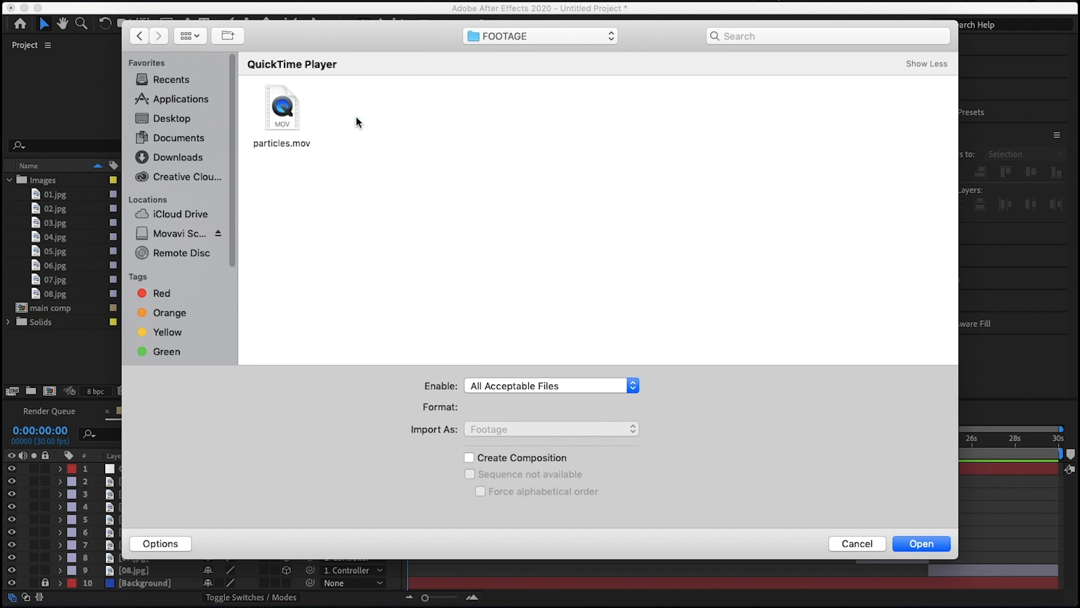
{"action": "left_click", "coordinate": [303, 105]}
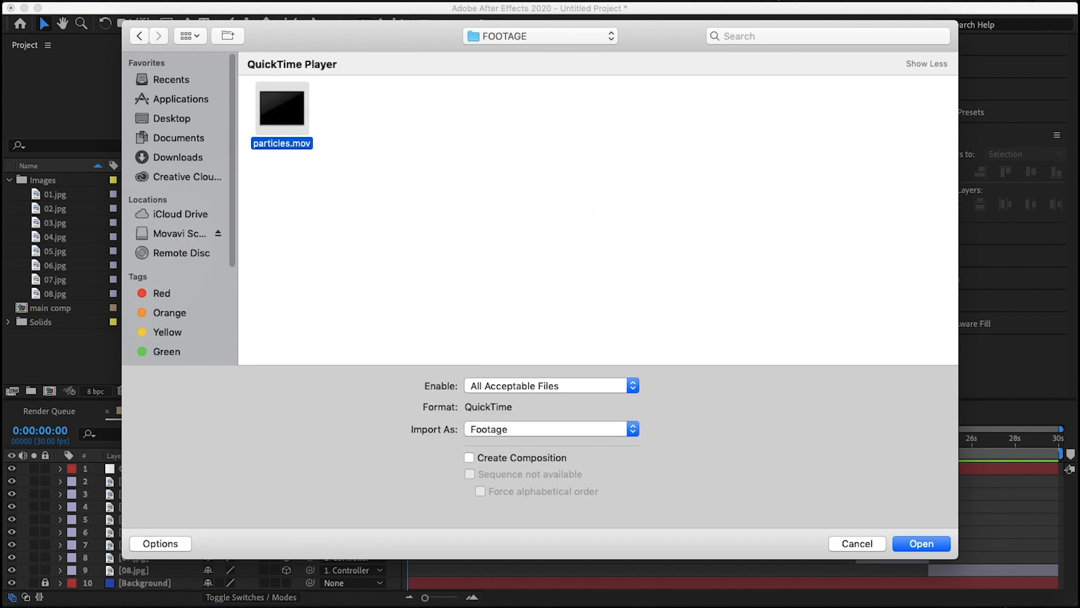
{"action": "left_click", "coordinate": [933, 547]}
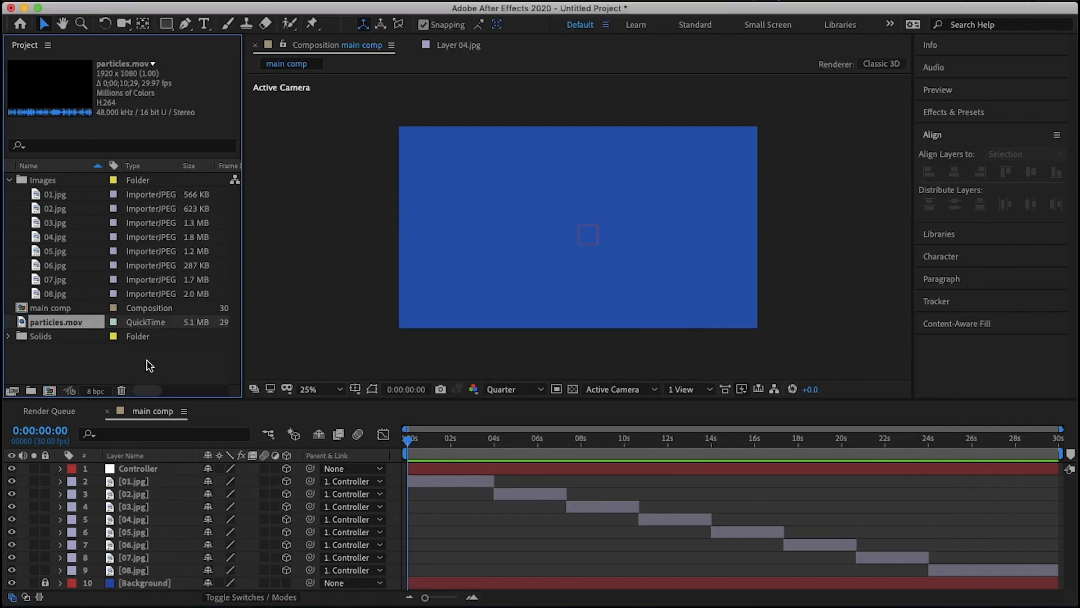
{"action": "left_click_drag", "start_coordinate": [54, 329], "coordinate": [161, 469]}
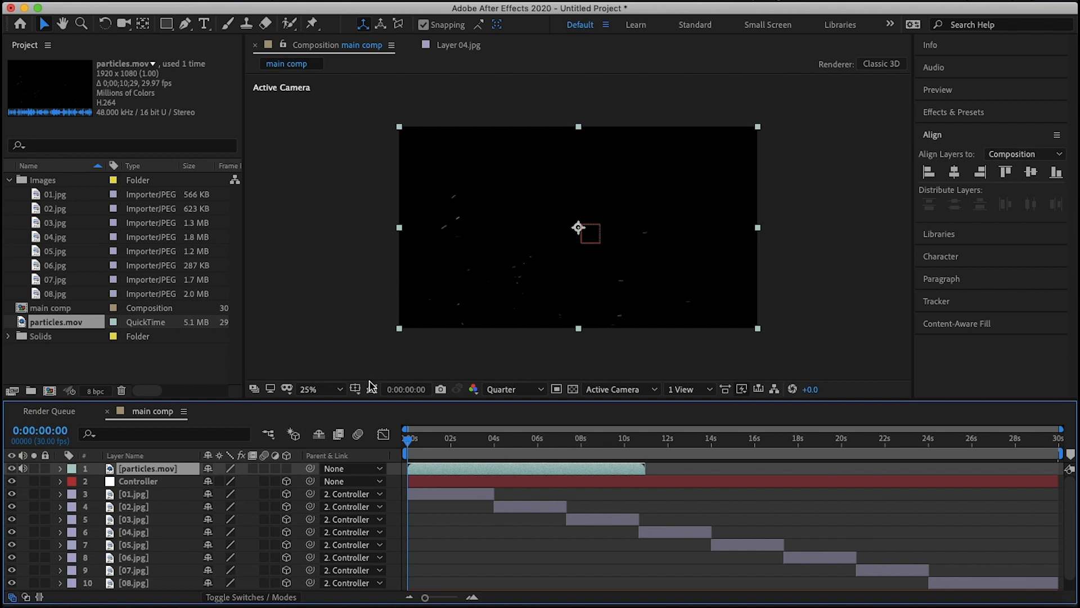
Set the blending mode of the particles.mov layer to Screen
{"action": "right_click", "coordinate": [174, 468]}
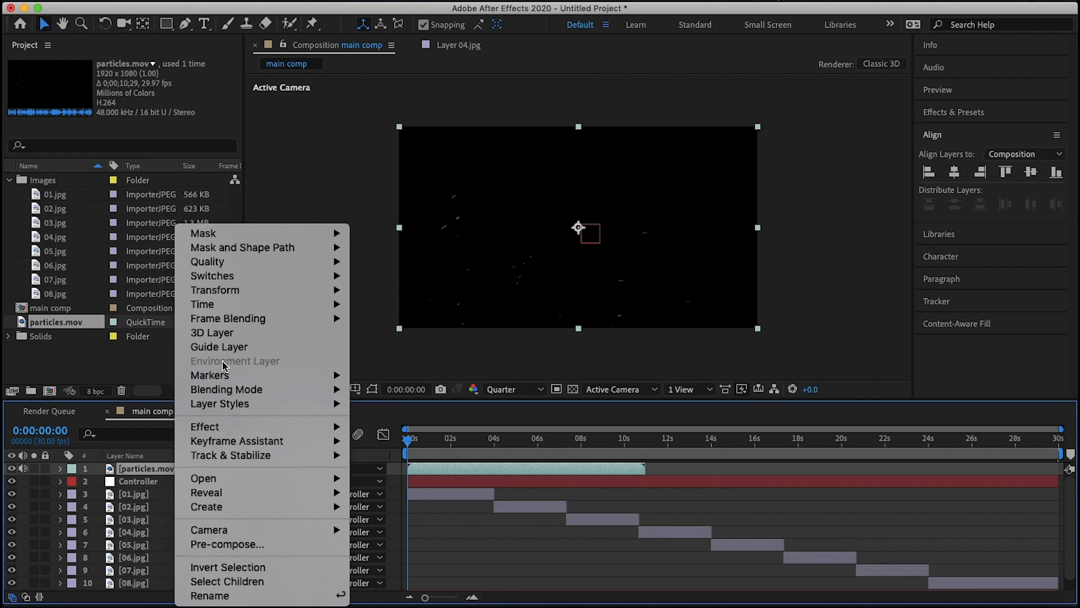
{"action": "mouse_move", "coordinate": [224, 321]}
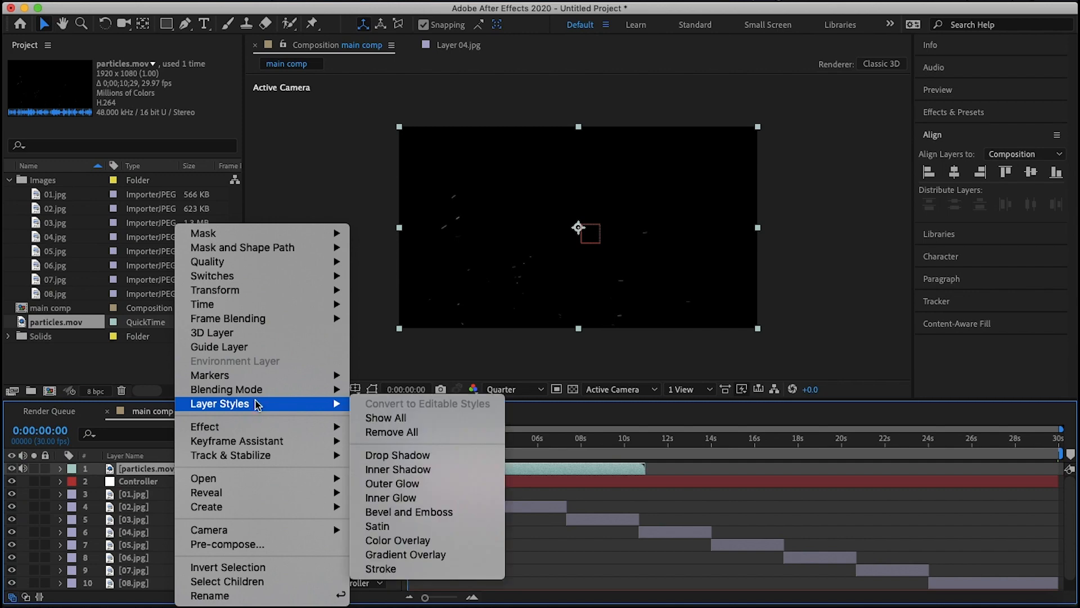
{"action": "mouse_move", "coordinate": [254, 393]}
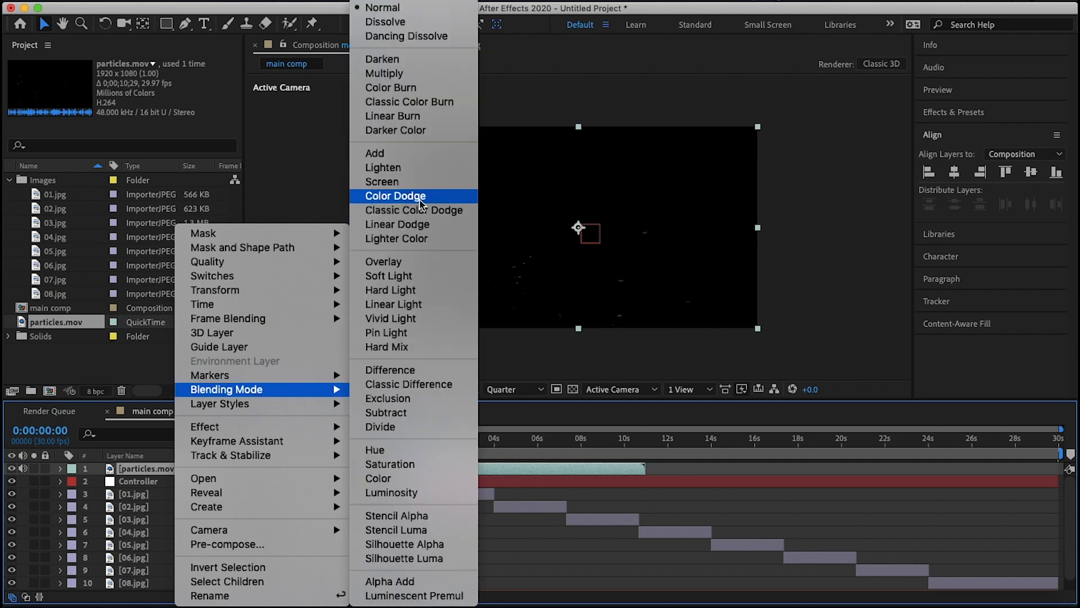
{"action": "left_click", "coordinate": [415, 182]}
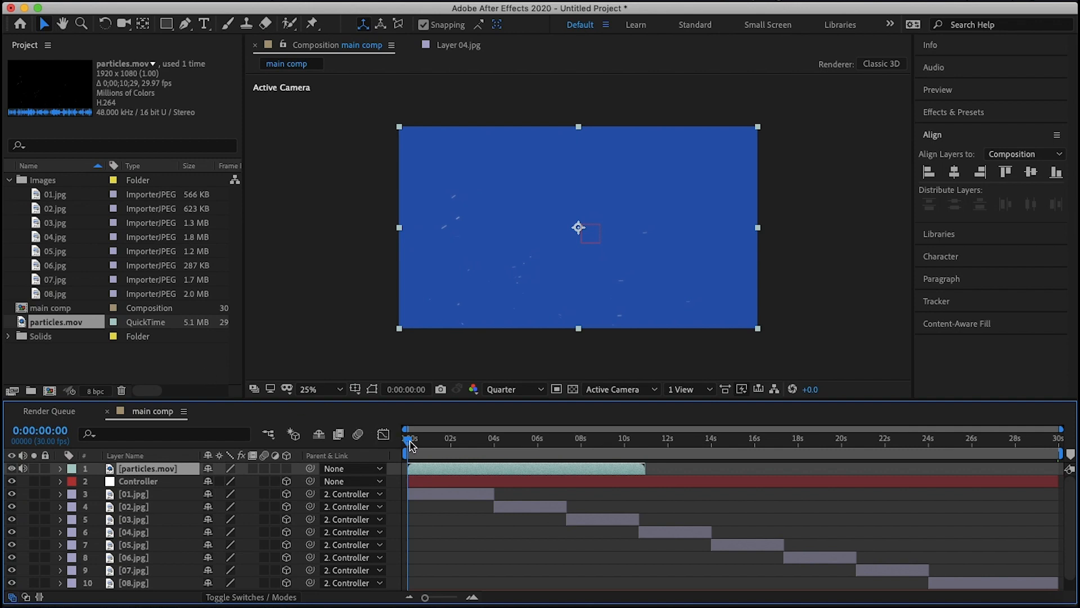
Duplicate the particles.mov layer and start the copy at 0:00:10:28, where the original clip ends
{"action": "left_click_drag", "start_coordinate": [411, 444], "coordinate": [645, 472]}
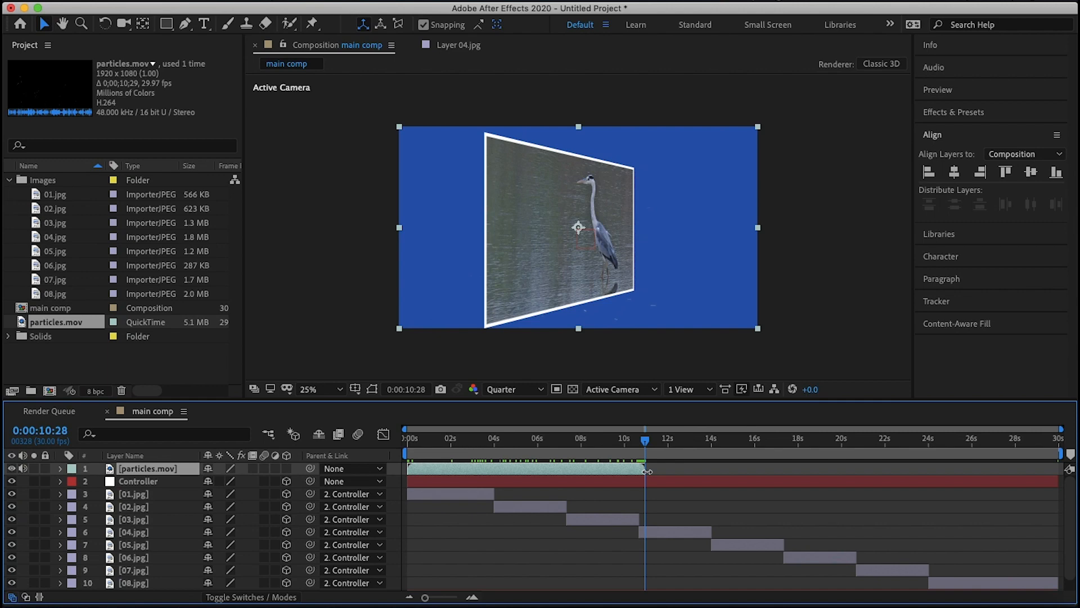
{"action": "key", "text": "super+d"}
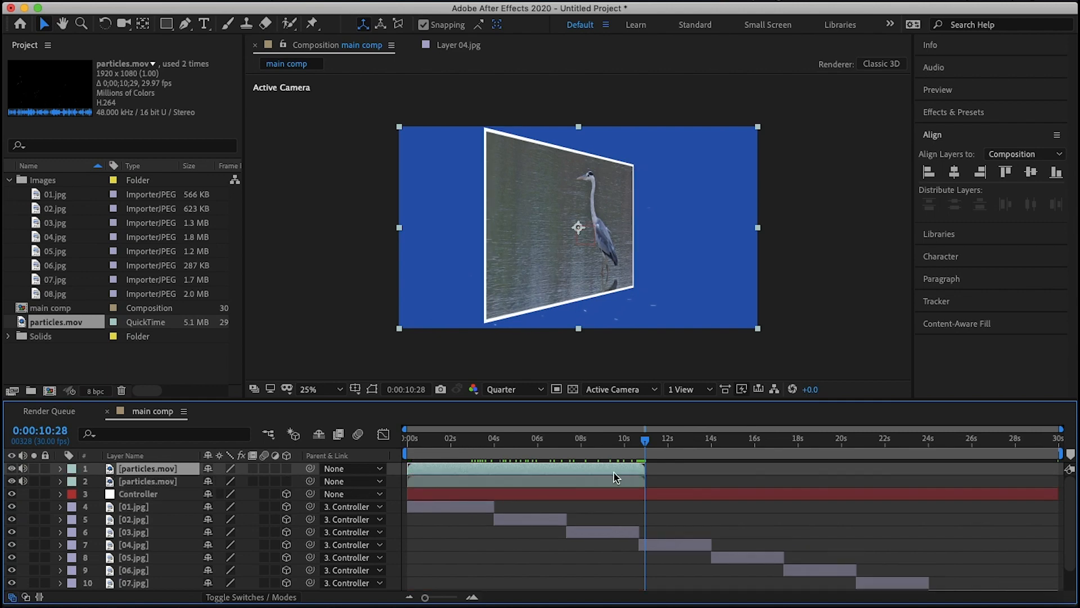
{"action": "key", "text": "bracketleft"}
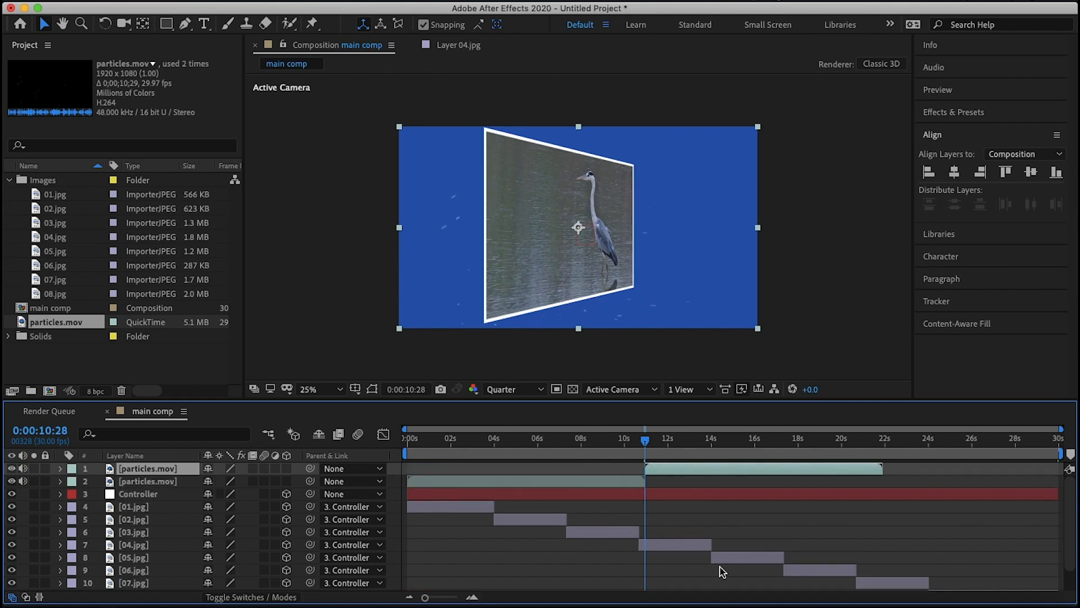
Duplicate the second particles.mov clip, start the copy at 0:00:21:26 where that clip ends, and preview main comp from the beginning
{"action": "left_click_drag", "start_coordinate": [431, 601], "coordinate": [406, 601]}
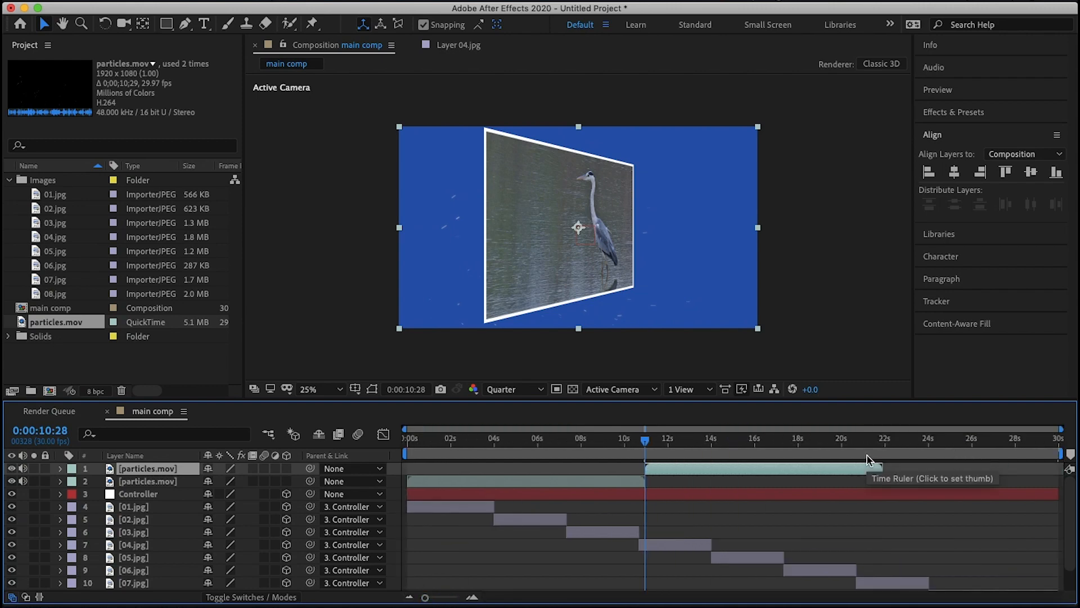
{"action": "key", "text": "super+d"}
{"action": "left_click", "coordinate": [883, 441]}
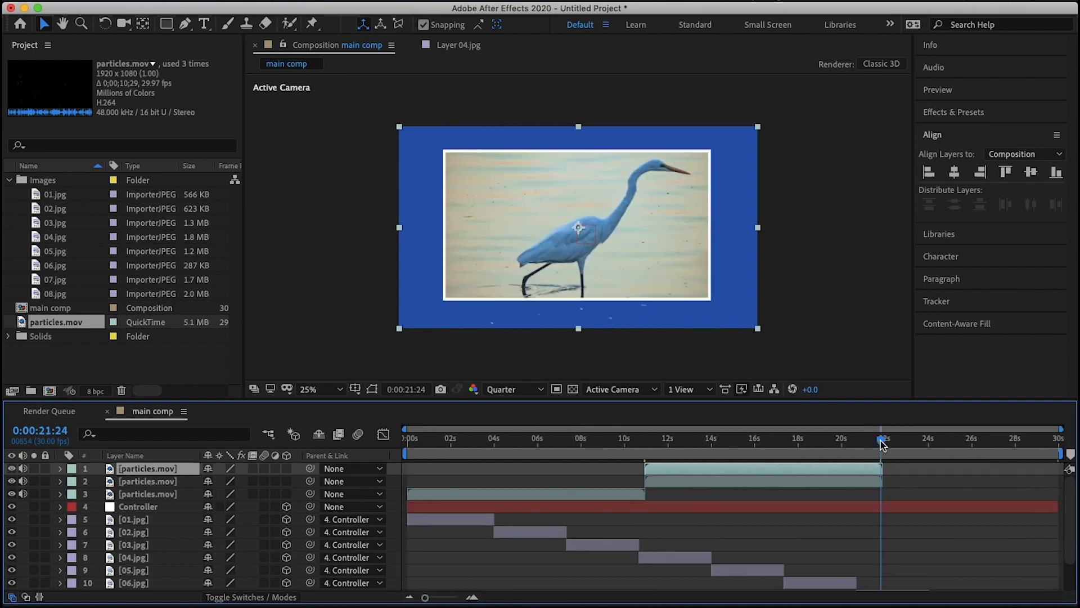
{"action": "left_click_drag", "start_coordinate": [874, 444], "coordinate": [884, 444]}
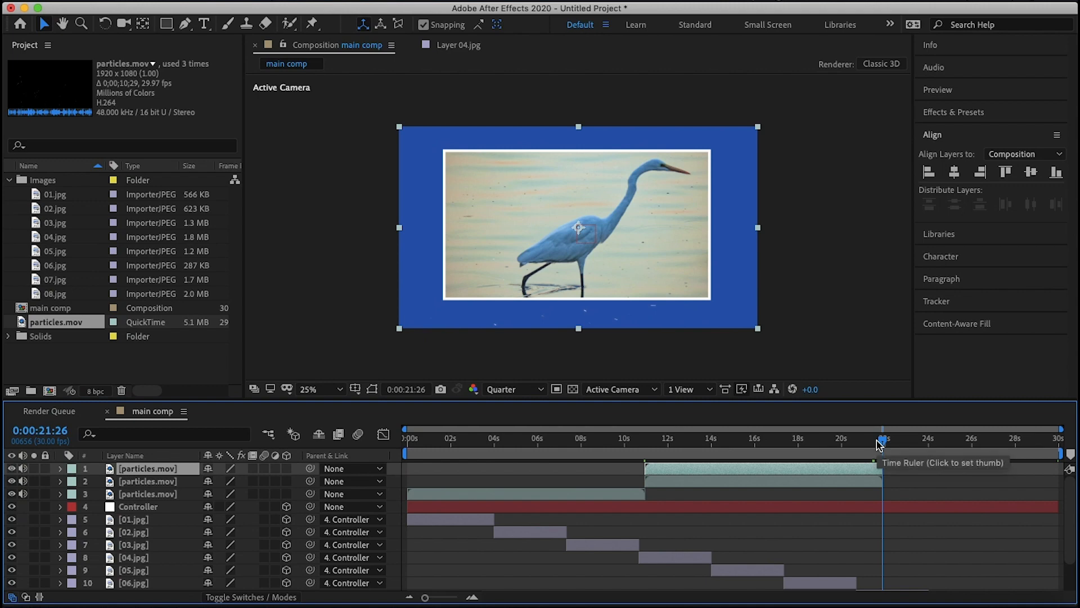
{"action": "key", "text": "bracketleft"}
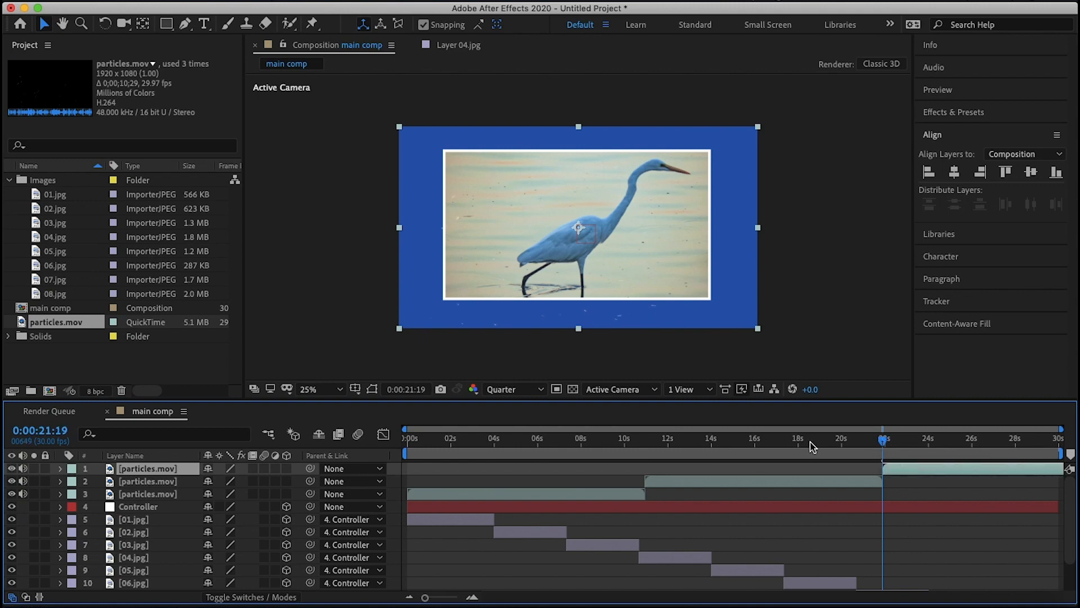
{"action": "key", "text": "Home"}
{"action": "key", "text": "space"}
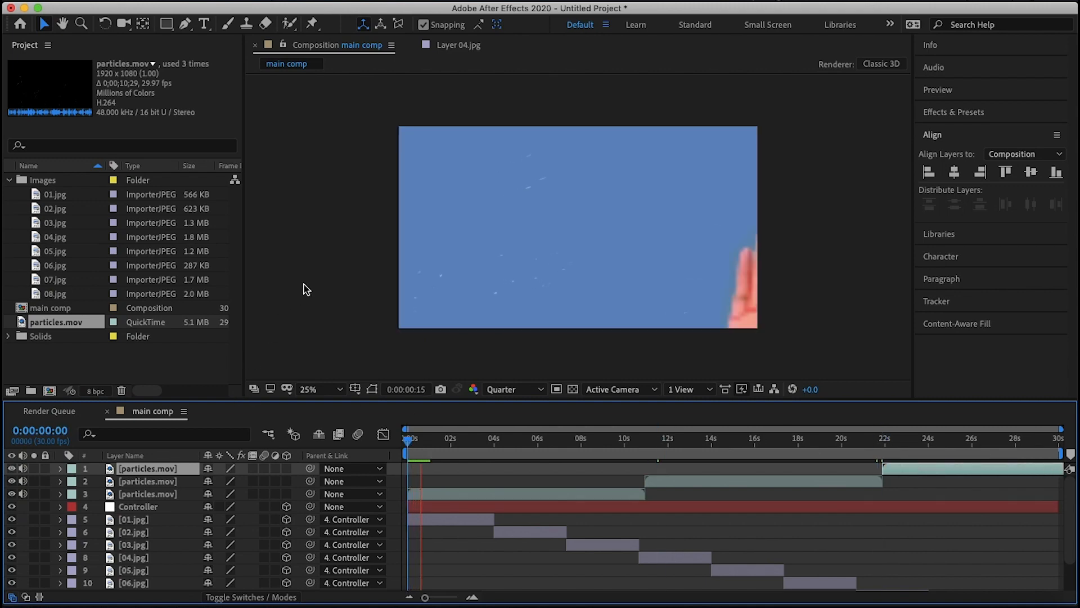